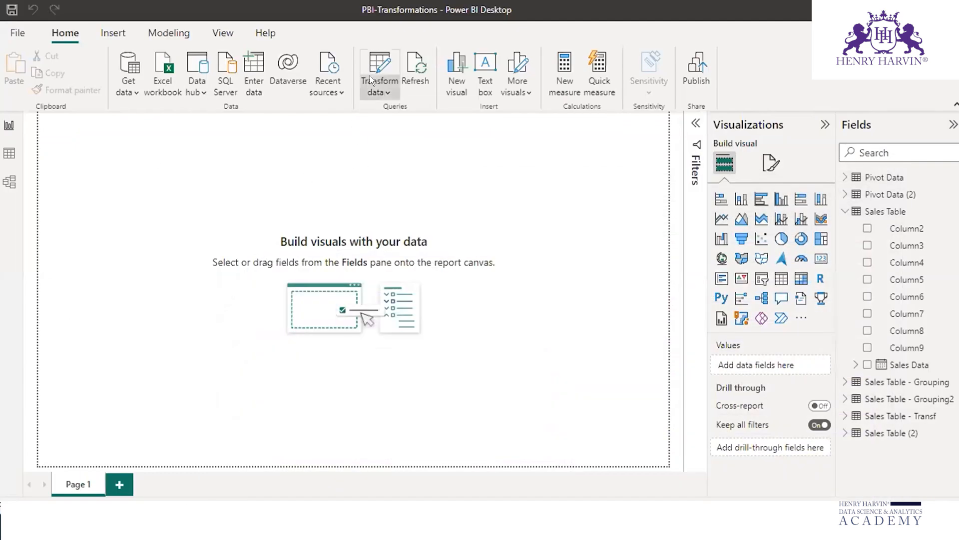
pyautogui.click(378, 91)
pyautogui.click(403, 115)
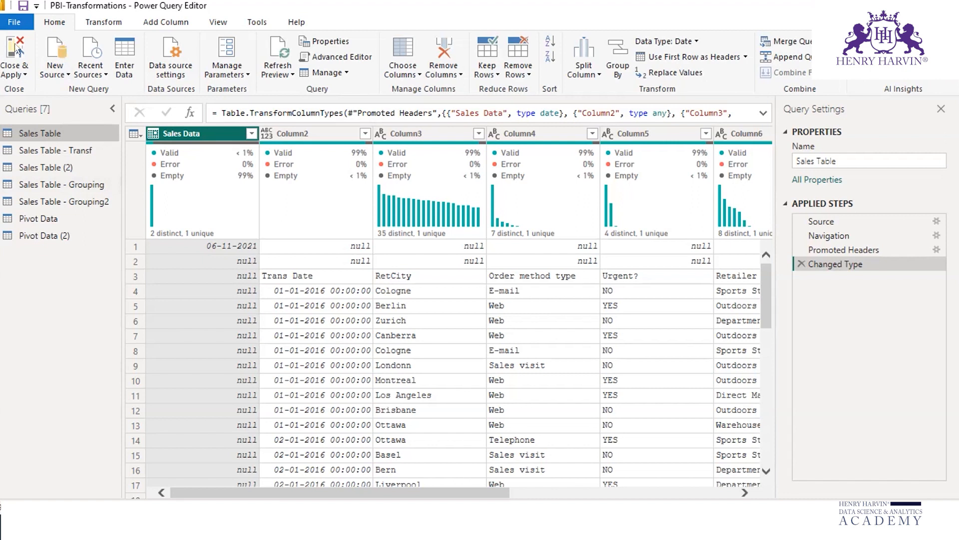
pyautogui.click(15, 74)
pyautogui.click(35, 121)
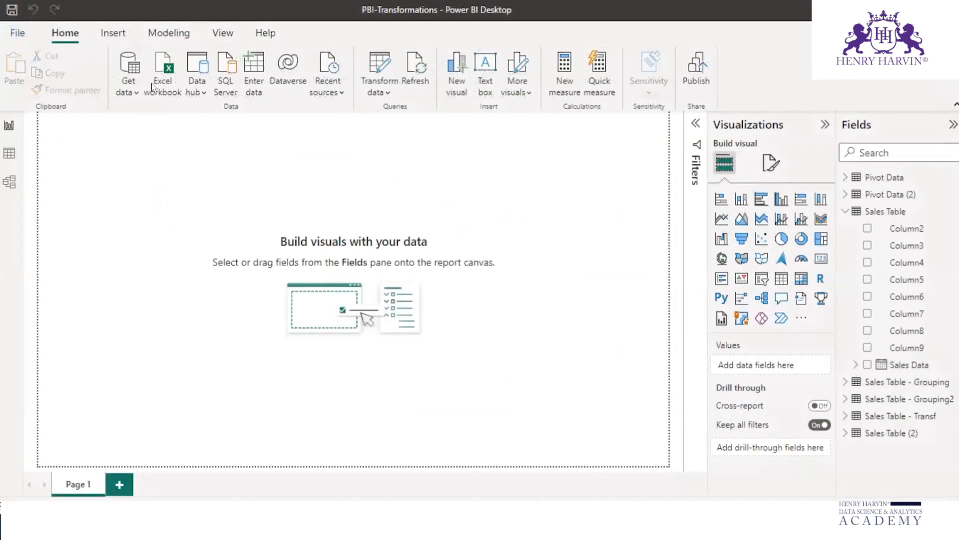
# Step: Load the M-Code Data sheet from the PBI-M Functions Excel workbook on the Desktop
pyautogui.click(157, 68)
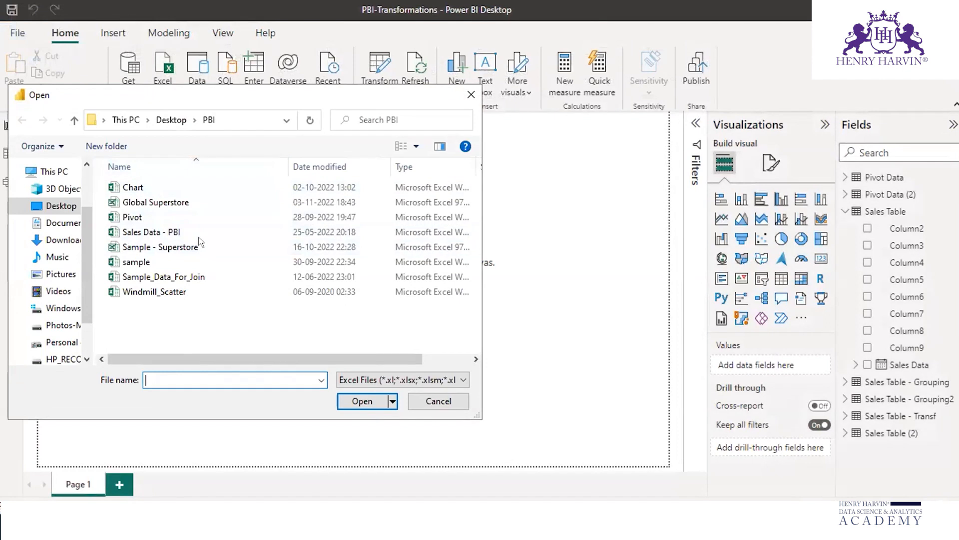
pyautogui.click(60, 206)
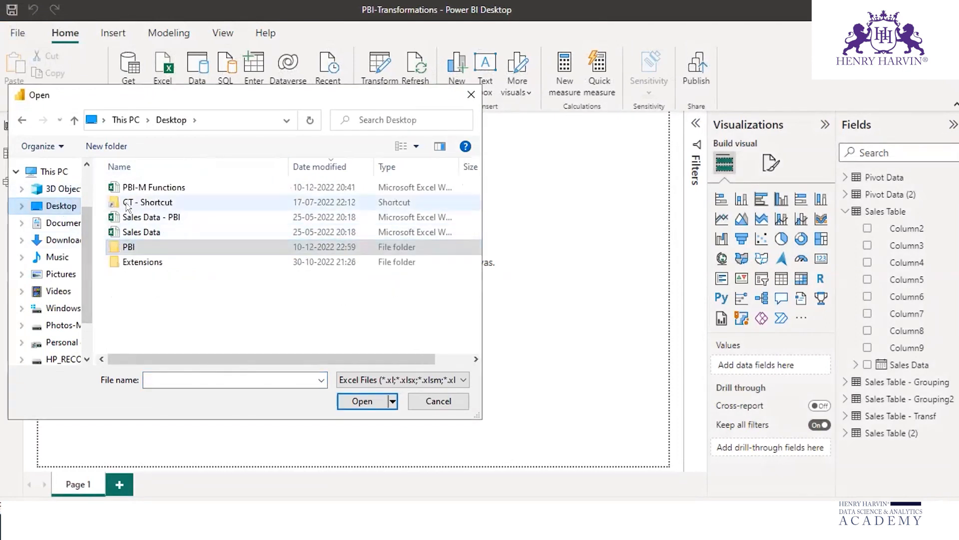
pyautogui.click(137, 188)
pyautogui.click(348, 402)
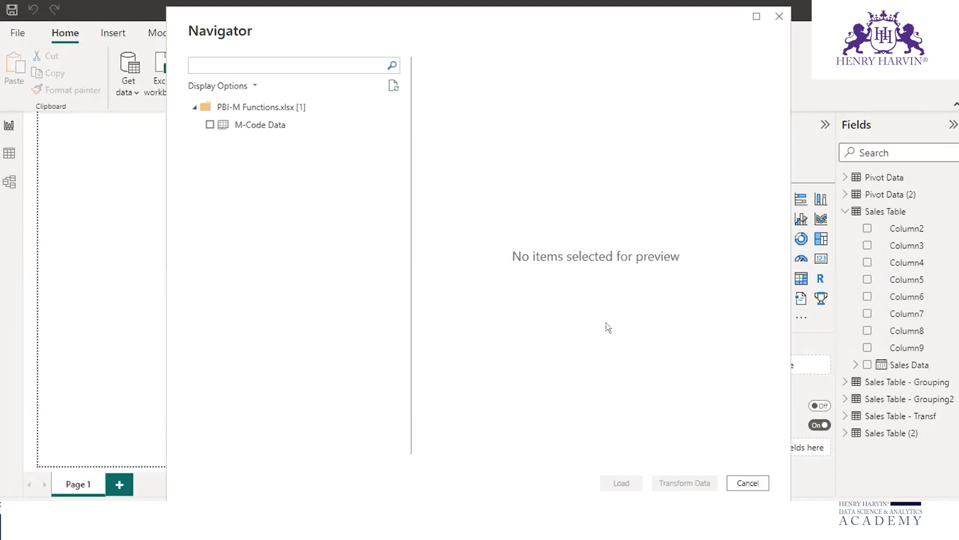
pyautogui.click(210, 124)
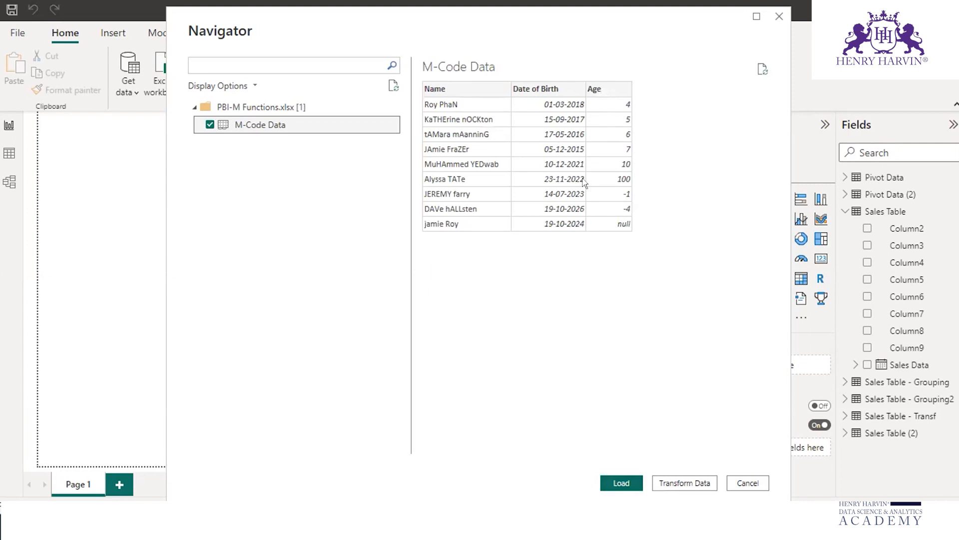
pyautogui.click(619, 484)
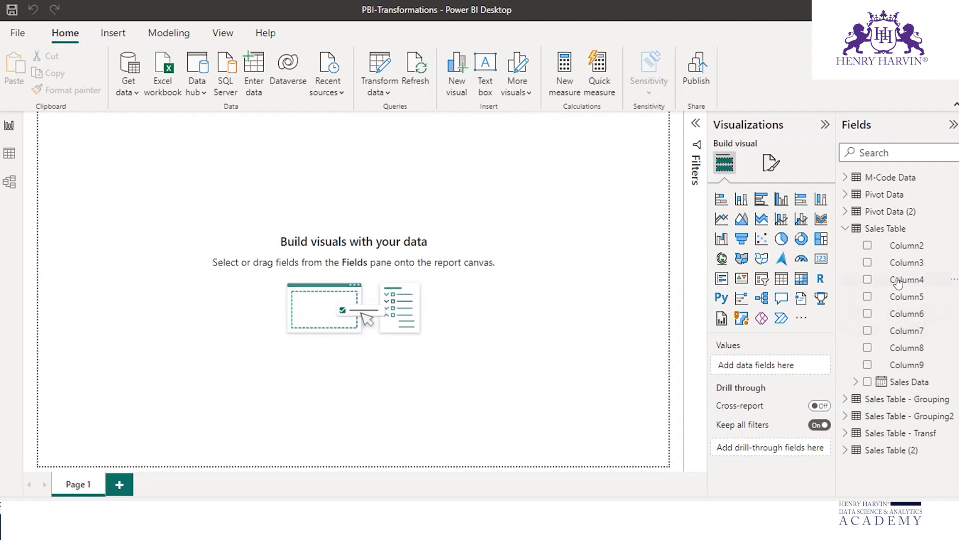
# Step: Expand the M-Code Data table's fields and open the M-Code Data query in the Power Query Editor
pyautogui.click(844, 230)
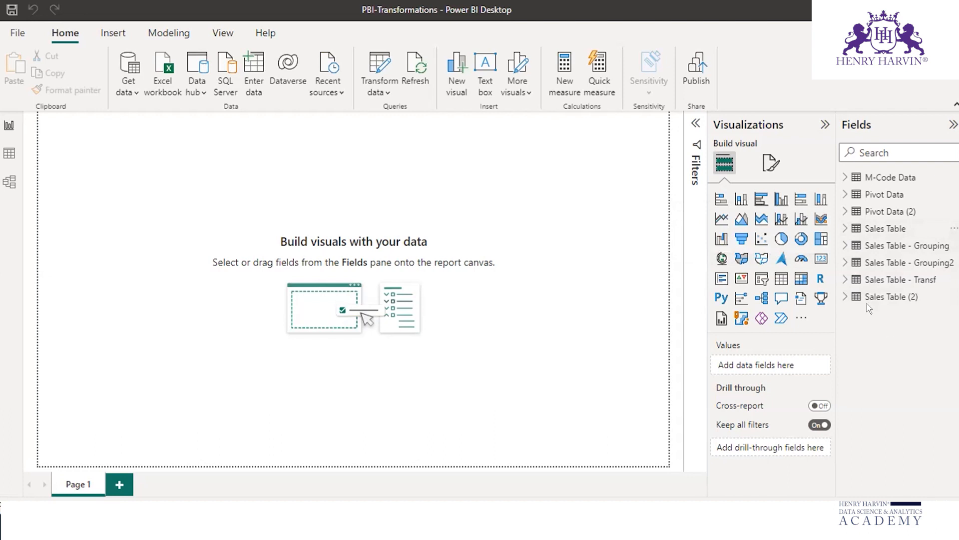
pyautogui.click(843, 177)
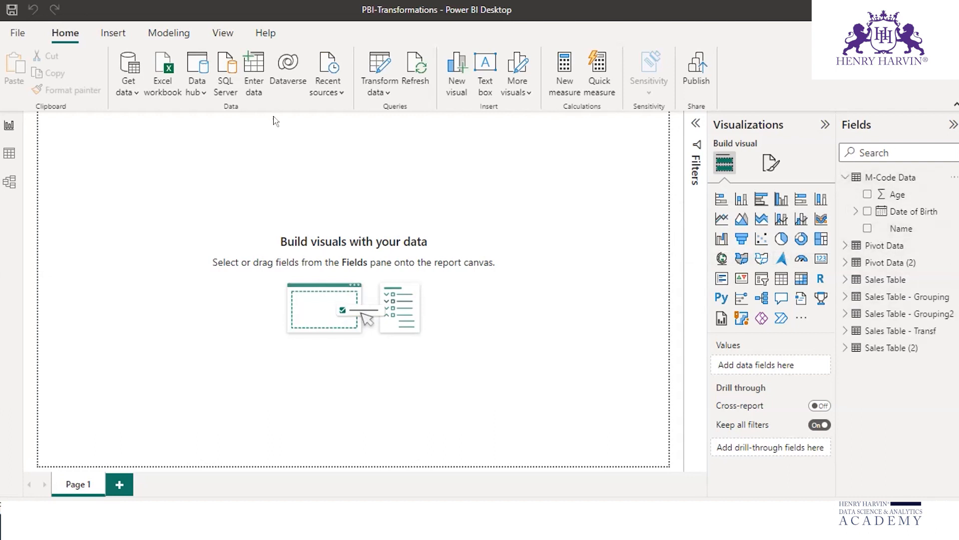
pyautogui.click(380, 91)
pyautogui.click(405, 115)
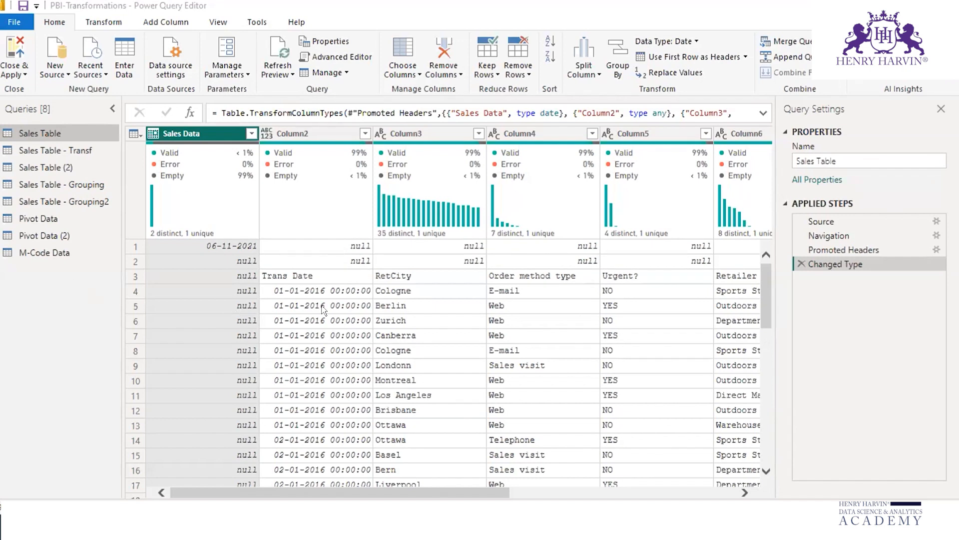
pyautogui.click(47, 252)
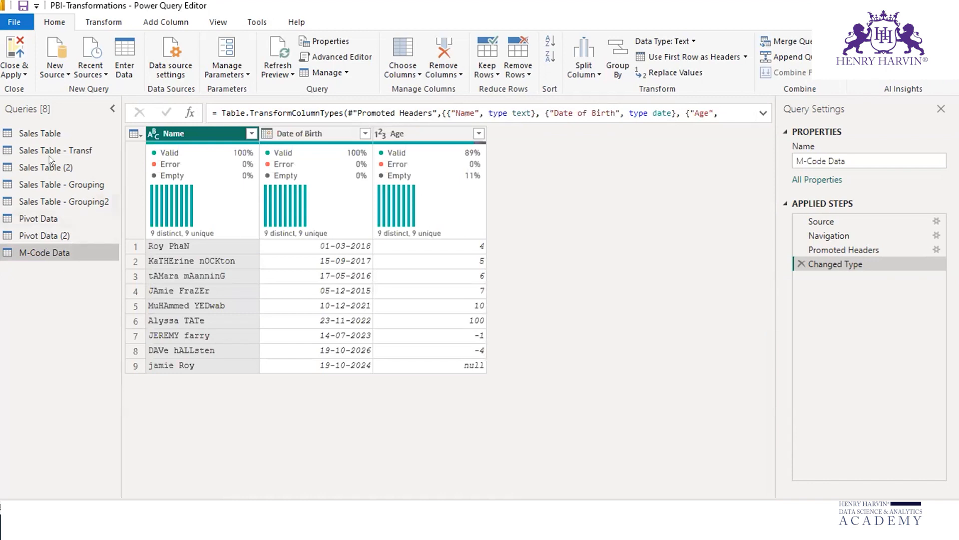
# Step: Display the Sales Table query, circle its formula and write "M-" with the annotation pen, and erase the markings
pyautogui.click(47, 134)
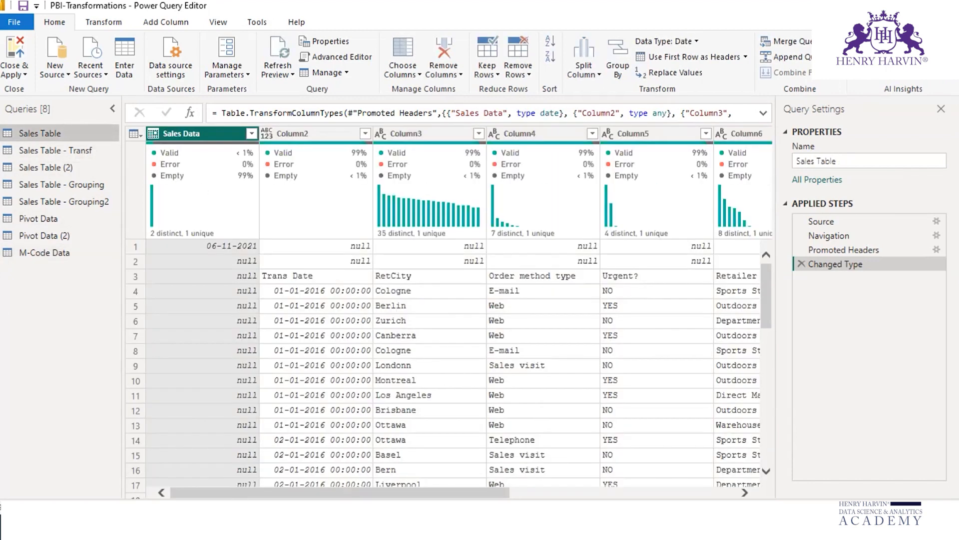
pyautogui.moveTo(244, 103)
pyautogui.mouseDown()
pyautogui.moveTo(219, 123)
pyautogui.moveTo(739, 124)
pyautogui.mouseUp()
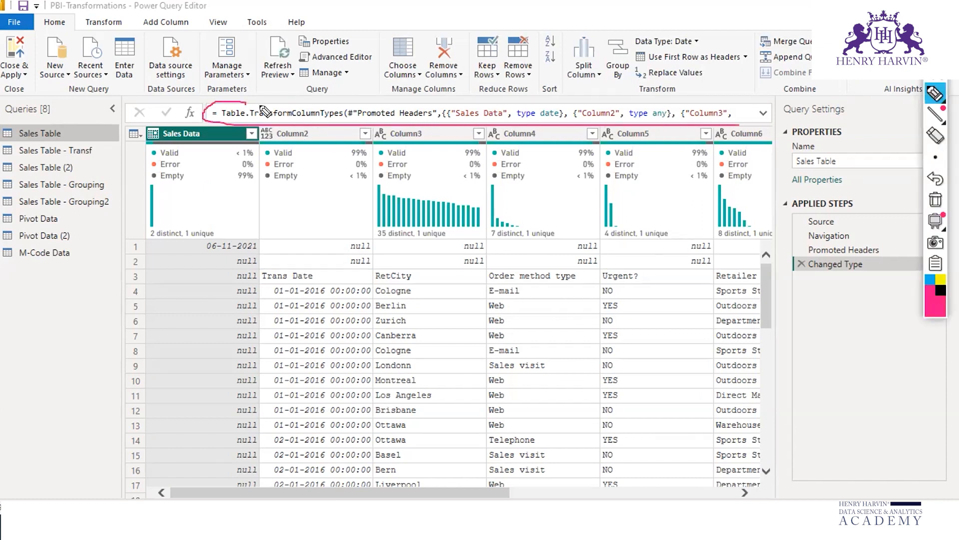
pyautogui.moveTo(239, 102); pyautogui.dragTo(750, 124)
pyautogui.moveTo(20, 339)
pyautogui.mouseDown()
pyautogui.moveTo(31, 320)
pyautogui.moveTo(72, 358)
pyautogui.mouseUp()
pyautogui.moveTo(73, 316); pyautogui.dragTo(113, 304)
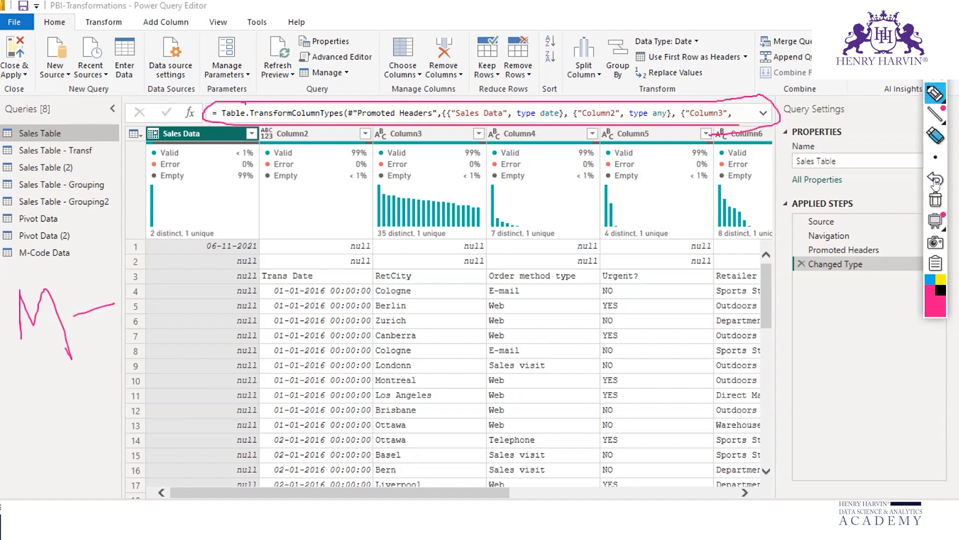
pyautogui.click(936, 200)
pyautogui.click(942, 36)
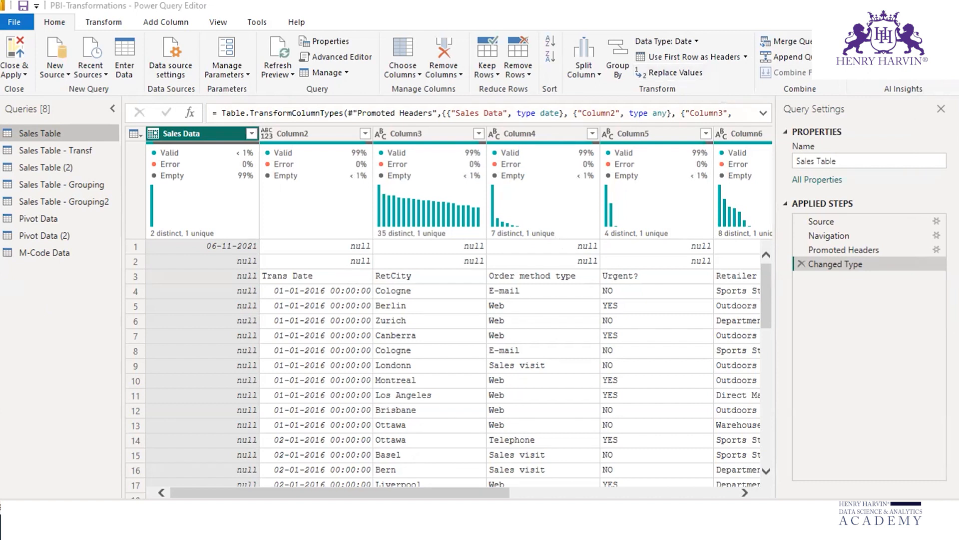
# Step: Circle the ribbon commands and the Sales Table formula with the annotation pen and clear the ink
pyautogui.hotkey('ctrl', 'shift', '3')
pyautogui.moveTo(138, 33)
pyautogui.mouseDown()
pyautogui.moveTo(665, 95)
pyautogui.moveTo(120, 39)
pyautogui.mouseUp()
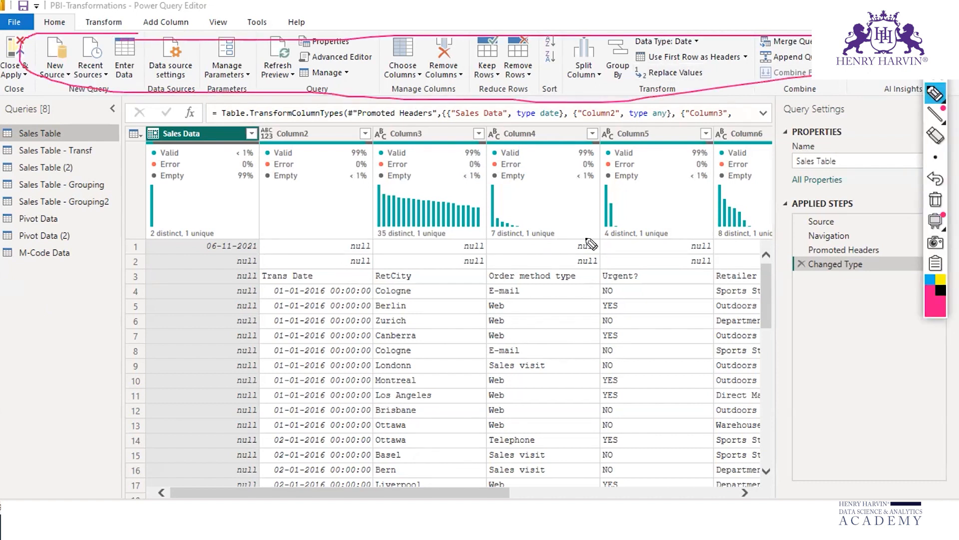
pyautogui.moveTo(261, 106)
pyautogui.mouseDown()
pyautogui.moveTo(207, 110)
pyautogui.moveTo(430, 130)
pyautogui.moveTo(750, 118)
pyautogui.moveTo(200, 104)
pyautogui.mouseUp()
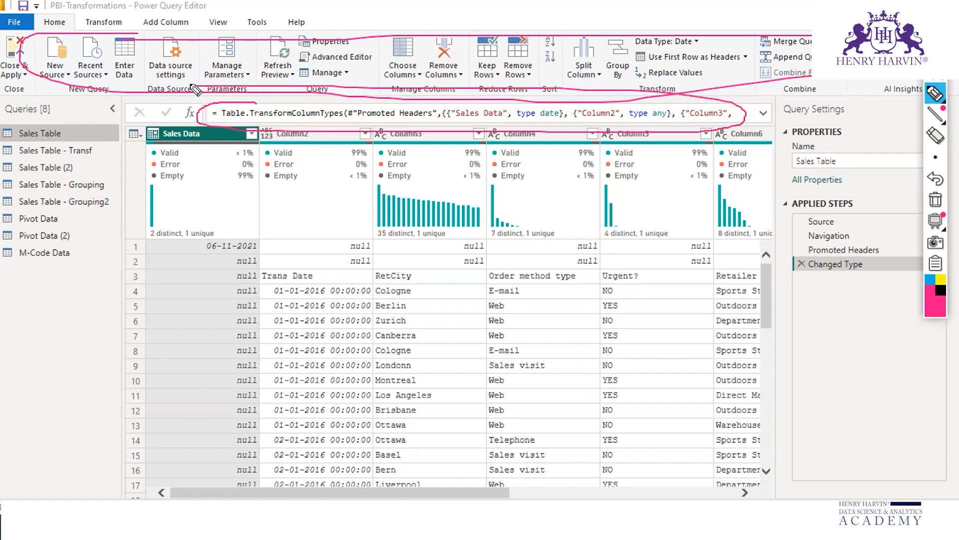
pyautogui.click(935, 200)
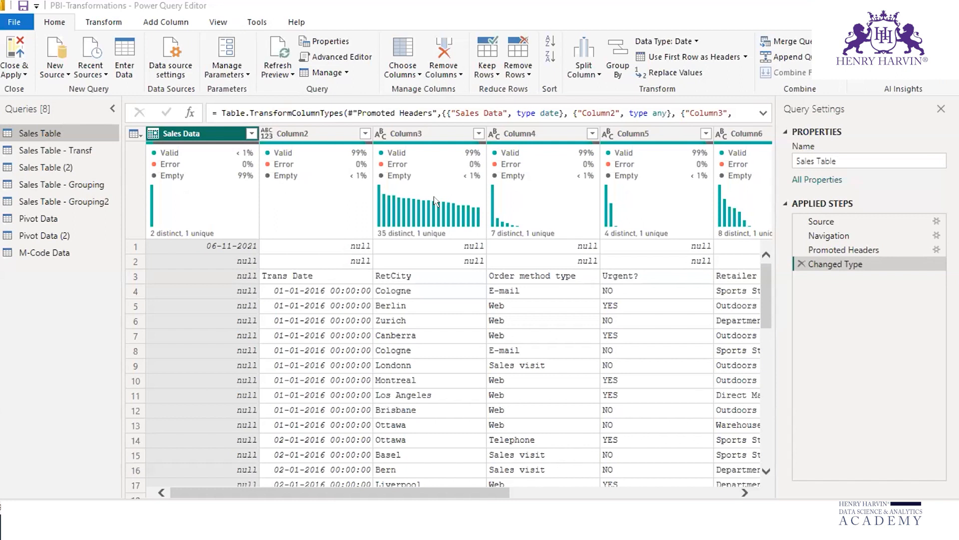
# Step: Return to the M-Code Data query and show the commands for adding columns
pyautogui.moveTo(435, 200)
pyautogui.click(51, 252)
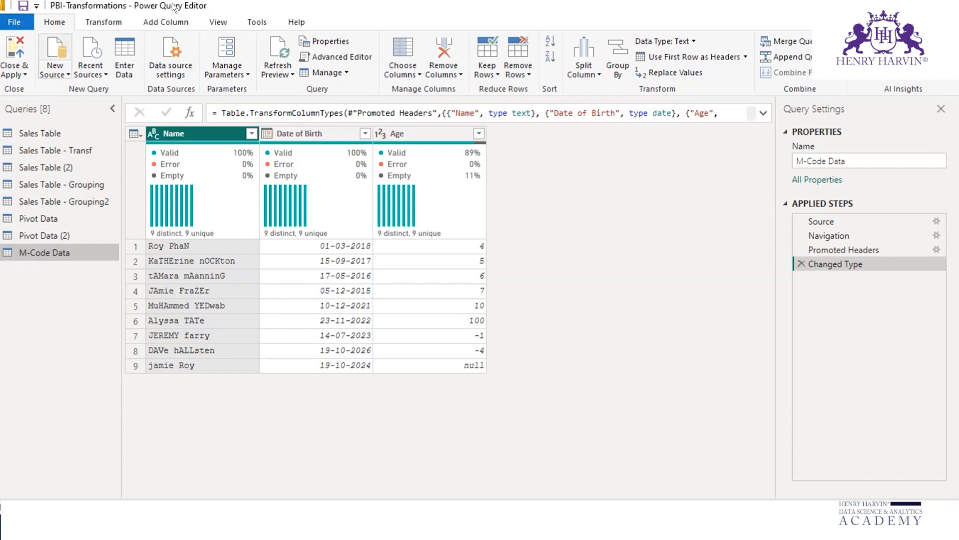
pyautogui.click(161, 22)
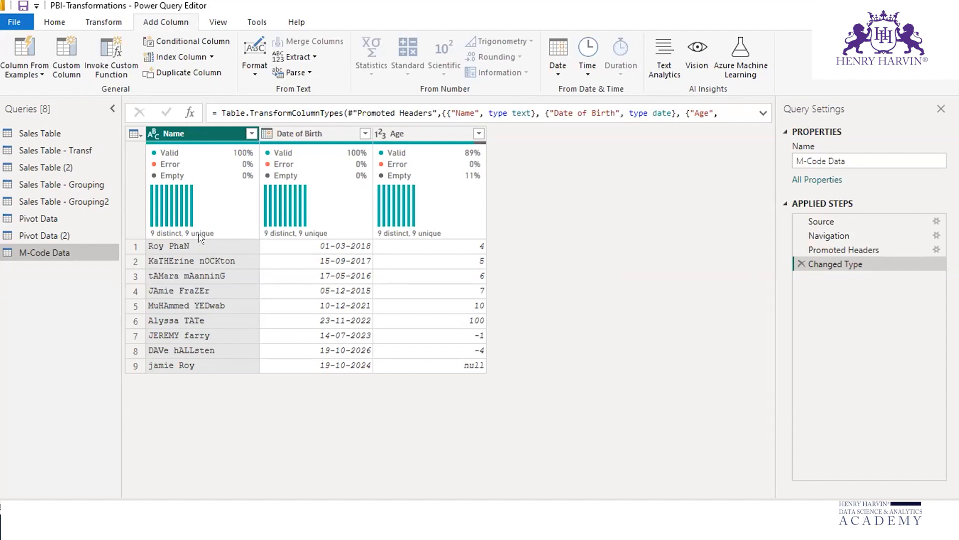
# Step: Mark the Name column's header and values with the annotation pen and erase the markings
pyautogui.click(935, 63)
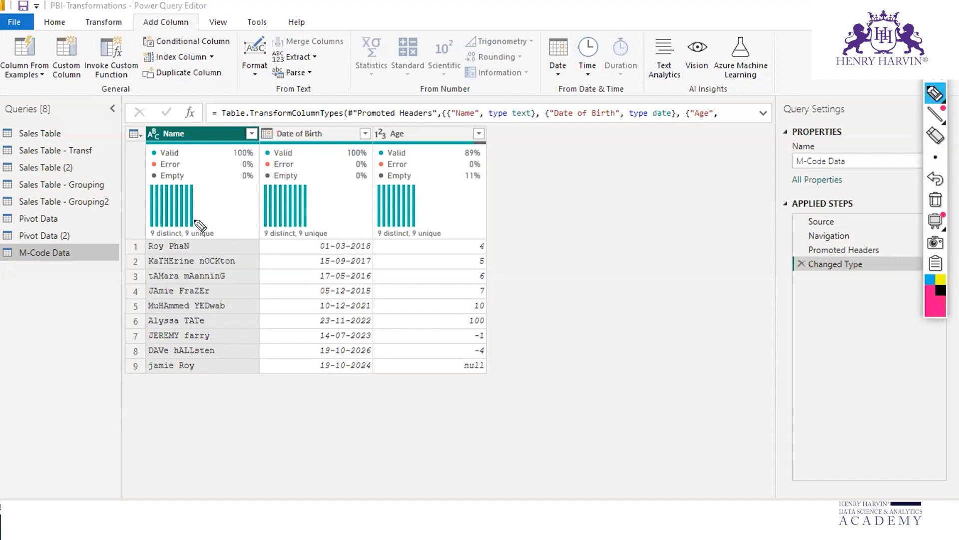
pyautogui.moveTo(173, 119)
pyautogui.mouseDown()
pyautogui.moveTo(185, 137)
pyautogui.moveTo(172, 120)
pyautogui.mouseUp()
pyautogui.moveTo(246, 261)
pyautogui.mouseDown()
pyautogui.moveTo(246, 232)
pyautogui.moveTo(242, 376)
pyautogui.moveTo(253, 355)
pyautogui.mouseUp()
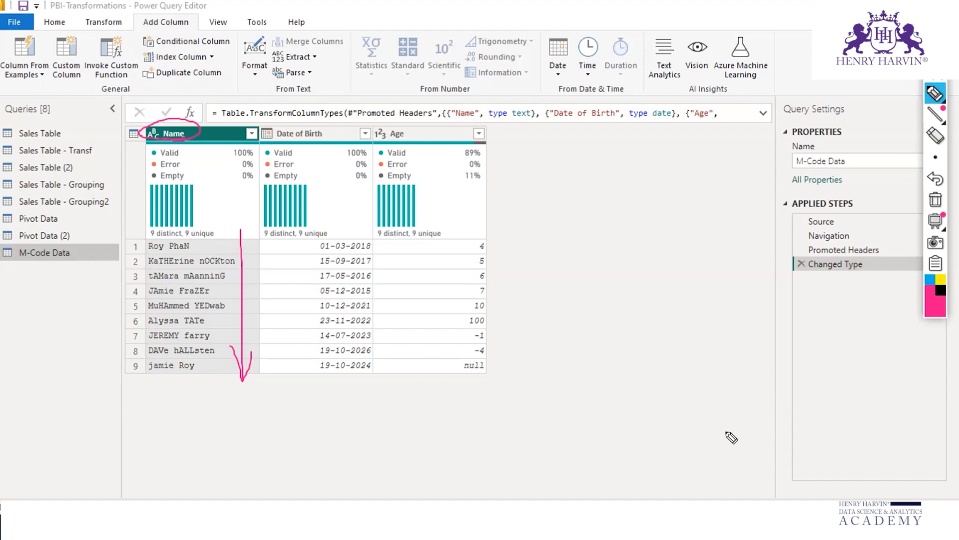
pyautogui.click(935, 201)
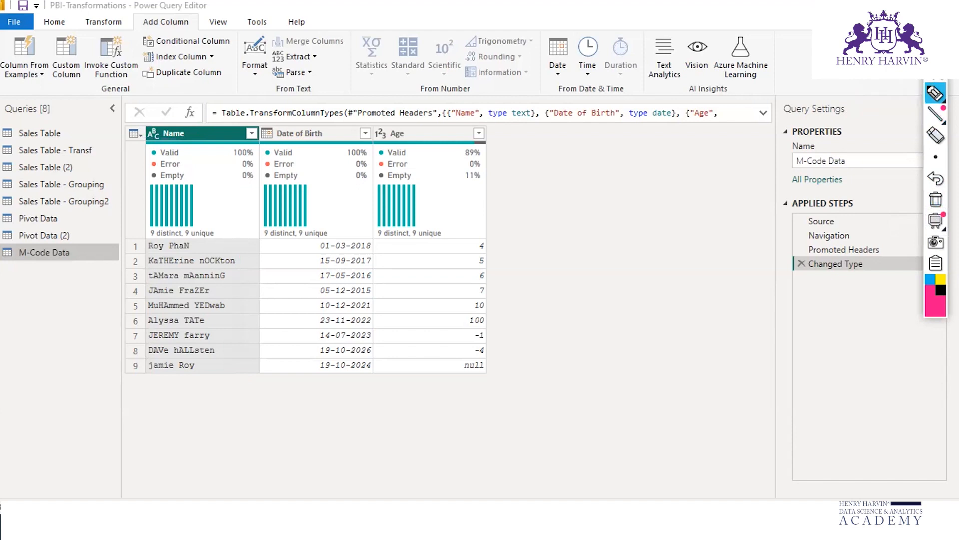
pyautogui.click(935, 52)
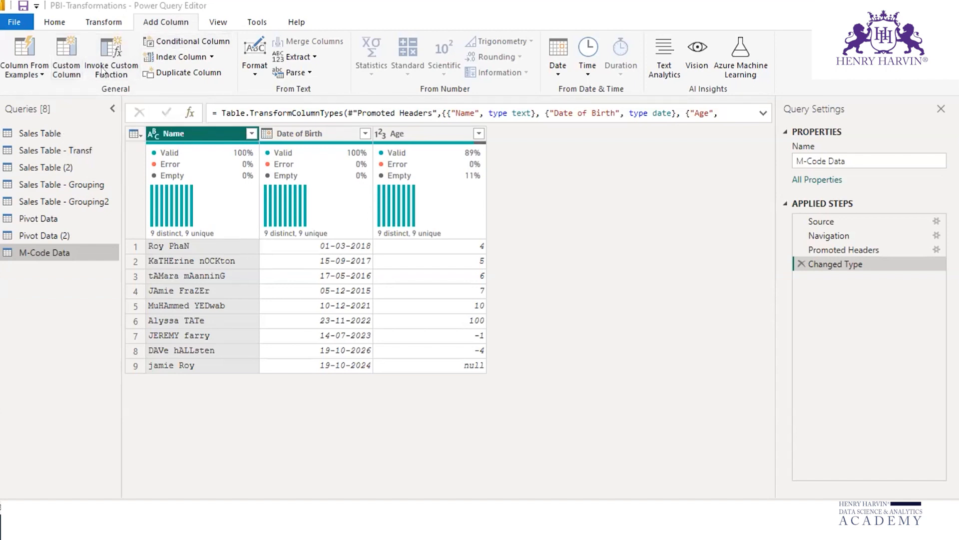
# Step: Start a custom column in the M-Code Data query and name it Full Name
pyautogui.click(73, 52)
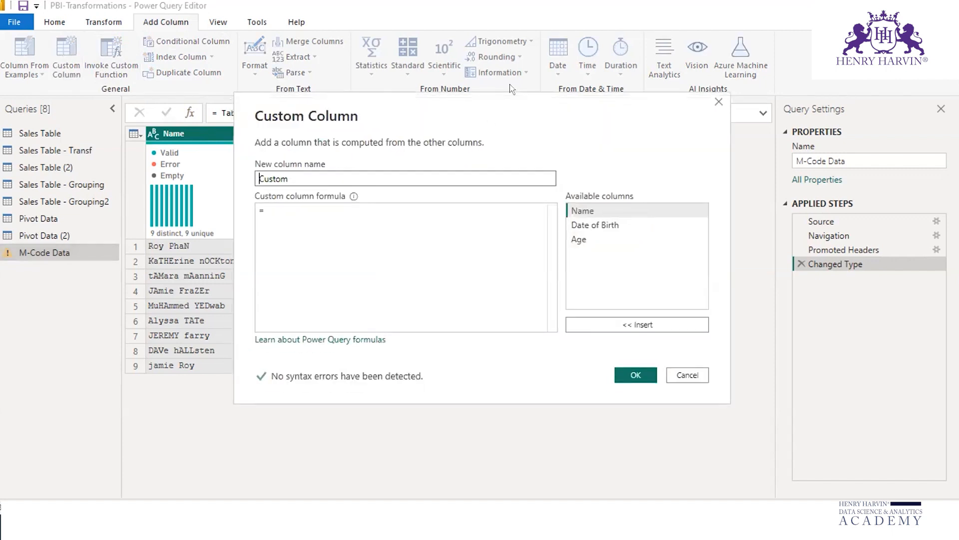
pyautogui.moveTo(510, 84); pyautogui.dragTo(521, 18)
pyautogui.click(318, 84)
pyautogui.moveTo(319, 83); pyautogui.dragTo(283, 86)
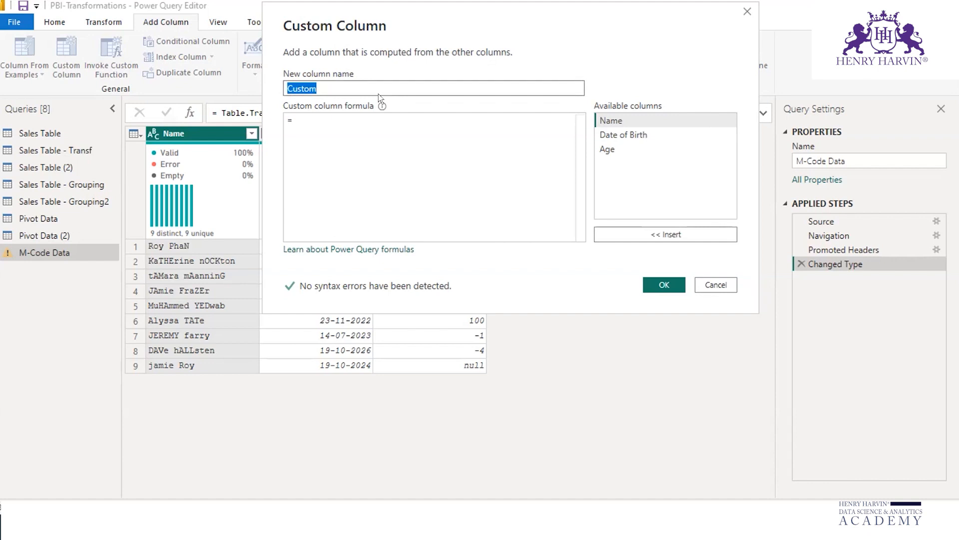
pyautogui.write('Full Name')
pyautogui.moveTo(381, 100)
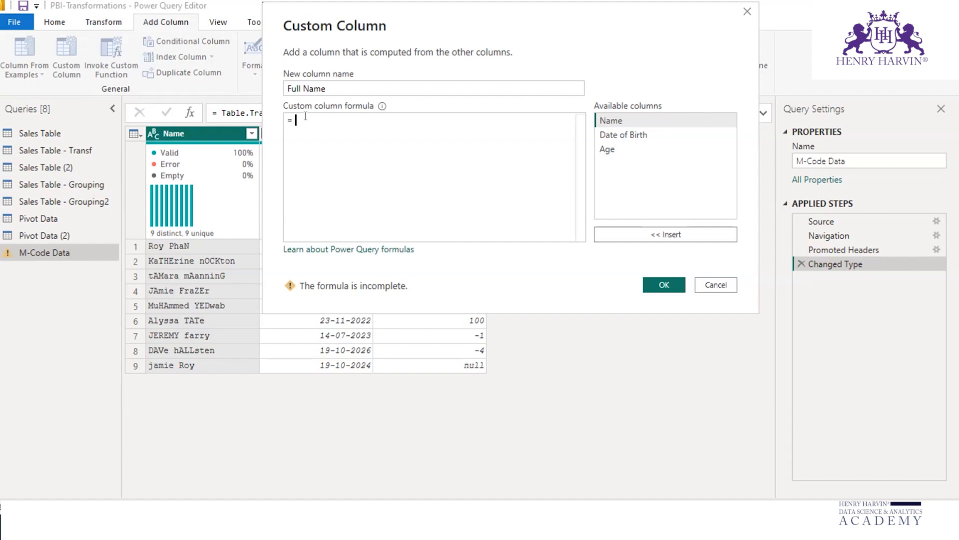
pyautogui.write('te')
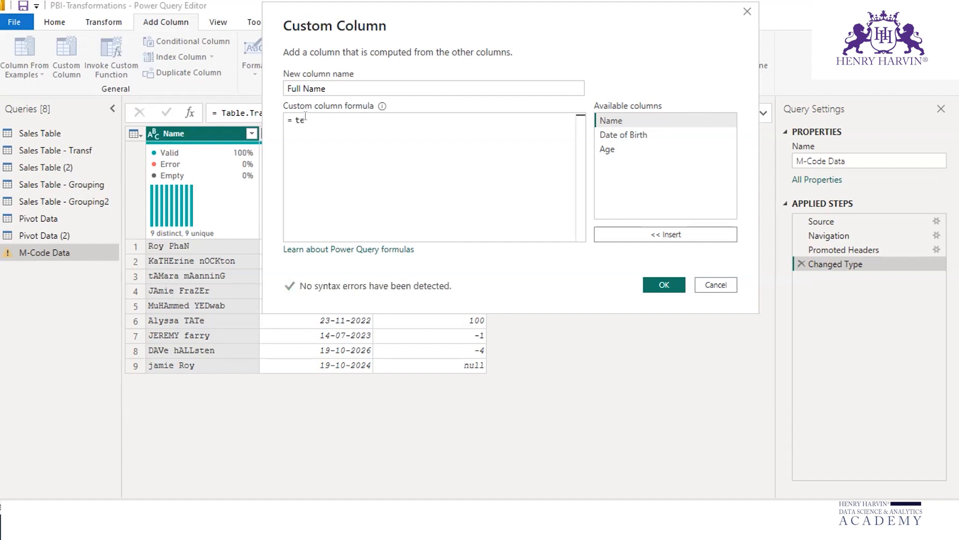
pyautogui.write('xt')
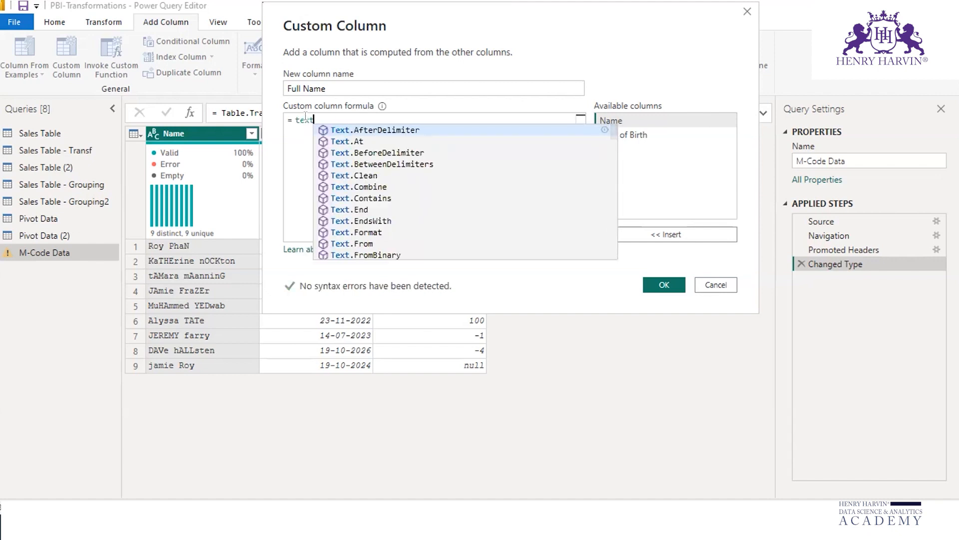
pyautogui.write('u')
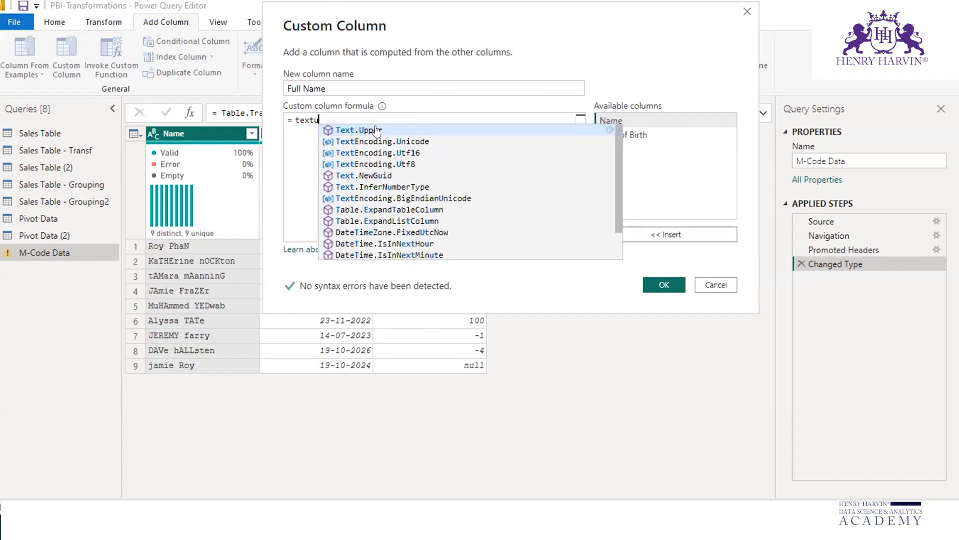
pyautogui.press('BackSpace')
pyautogui.press('BackSpace')
pyautogui.press('BackSpace')
pyautogui.press('BackSpace')
pyautogui.press('BackSpace')
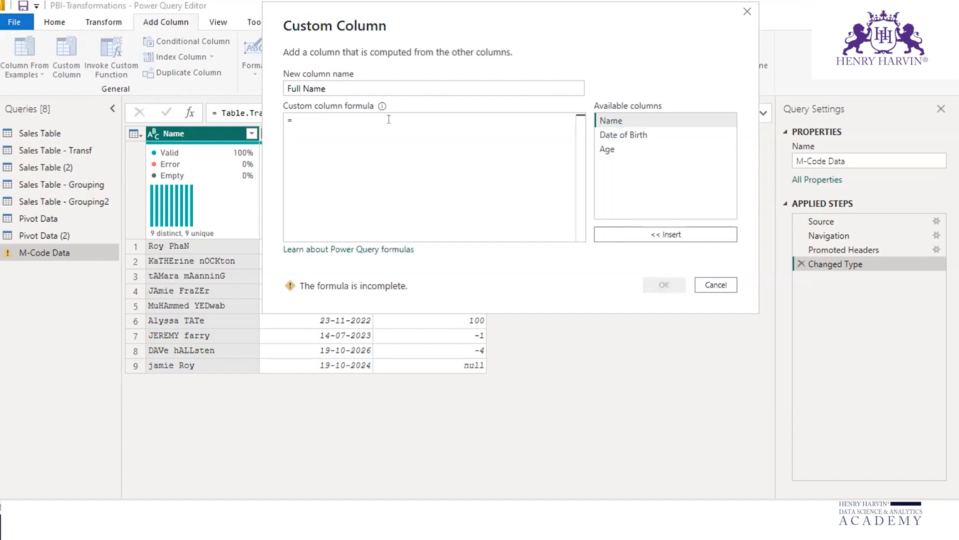
# Step: Look through the Text functions for the Full Name formula and begin it with Text.Upper and an opening parenthesis
pyautogui.write('Text')
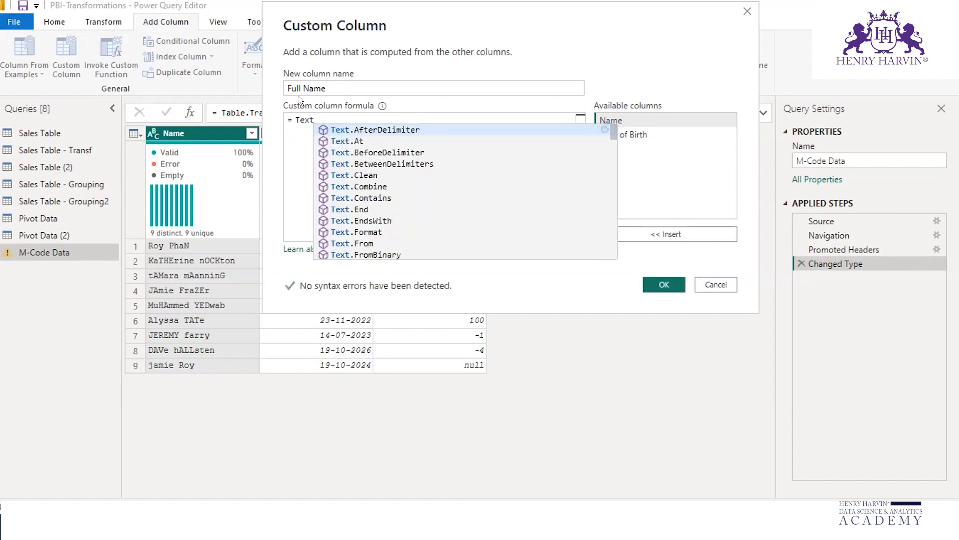
pyautogui.scroll(-4, 410, 195)
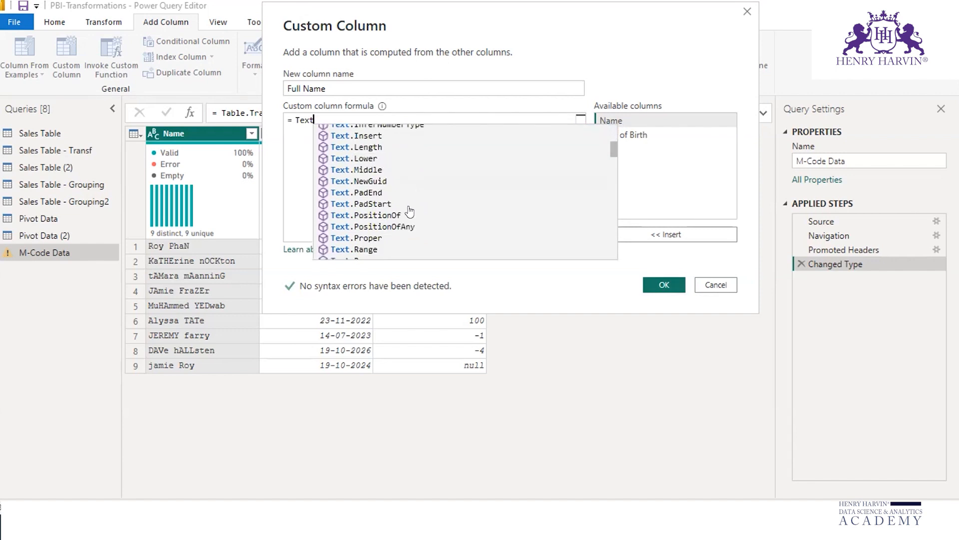
pyautogui.scroll(-1, 411, 212)
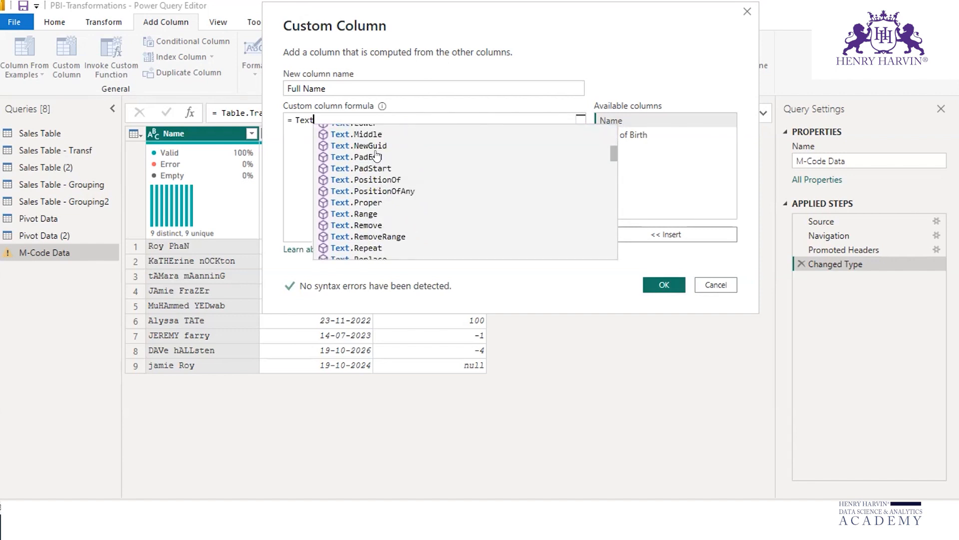
pyautogui.scroll(-6, 377, 157)
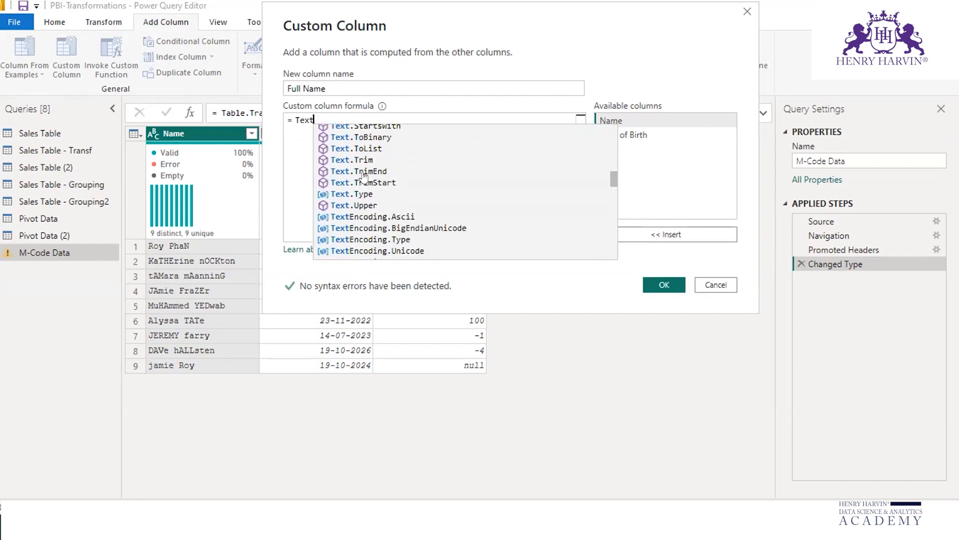
pyautogui.scroll(10, 364, 165)
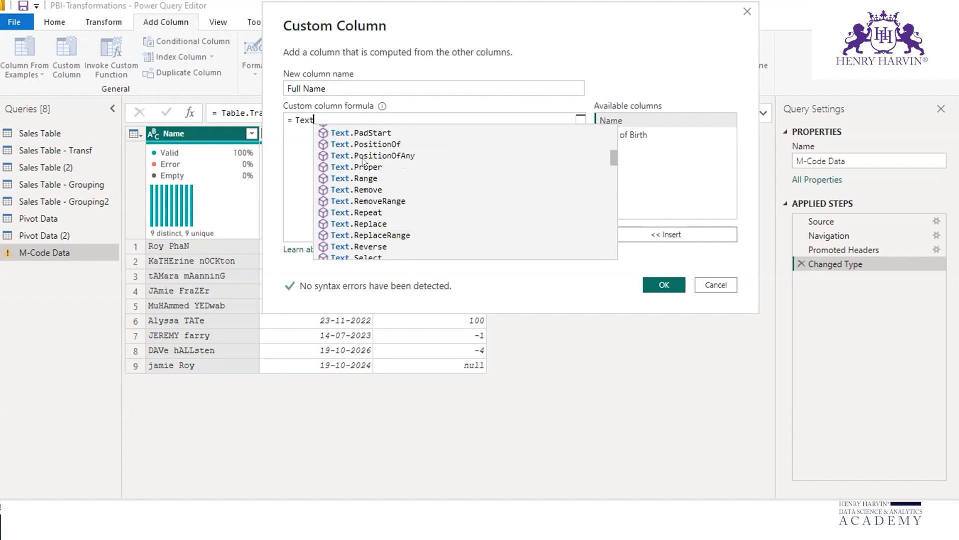
pyautogui.scroll(1, 364, 165)
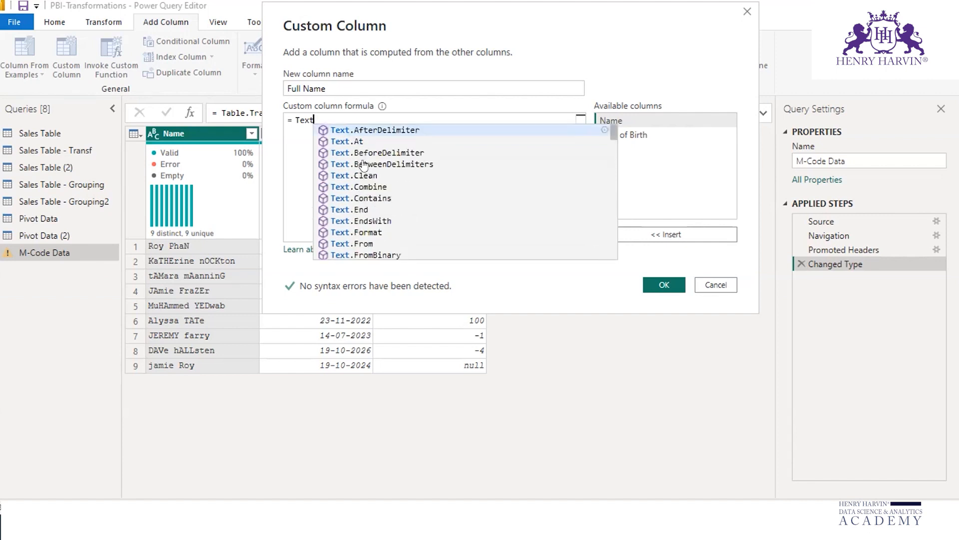
pyautogui.scroll(-14, 363, 165)
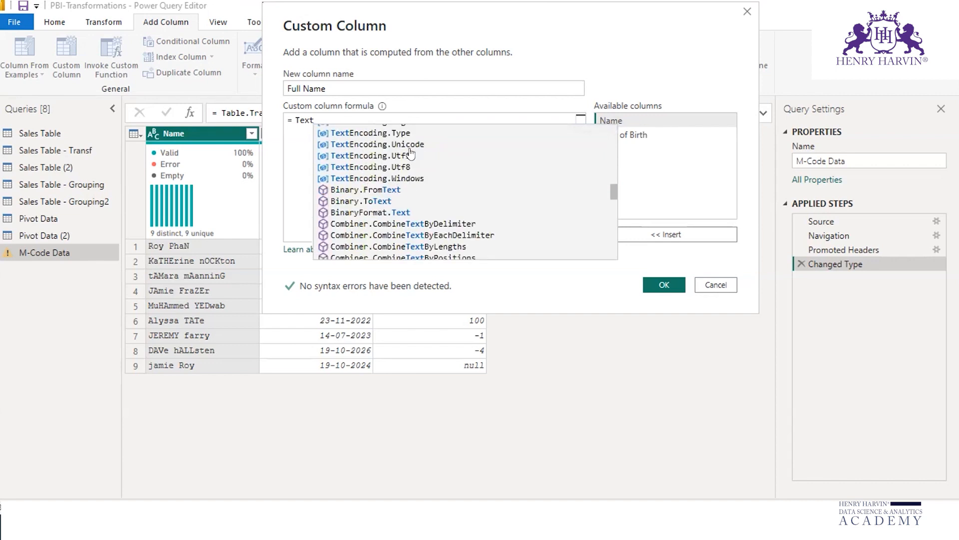
pyautogui.scroll(1, 411, 167)
pyautogui.scroll(1, 411, 195)
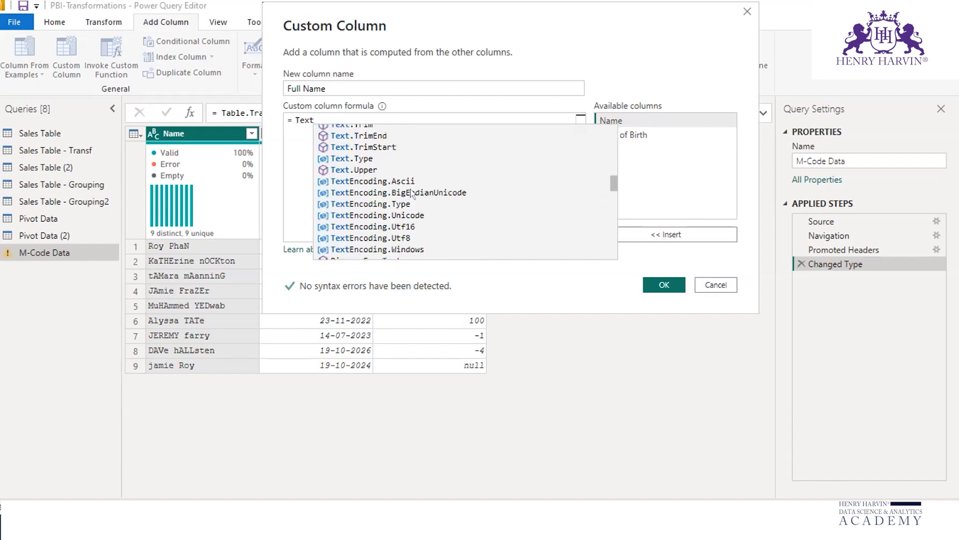
pyautogui.click(362, 169)
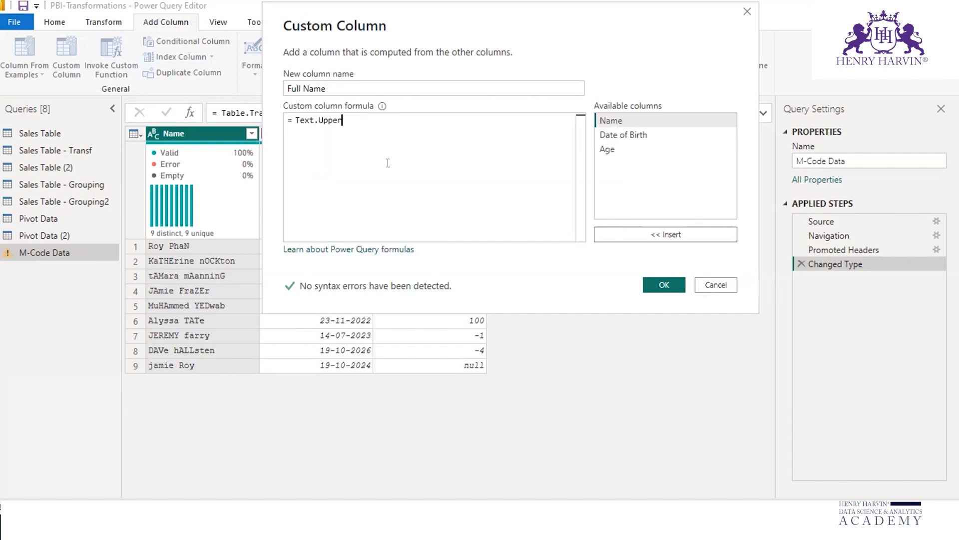
pyautogui.write('(')
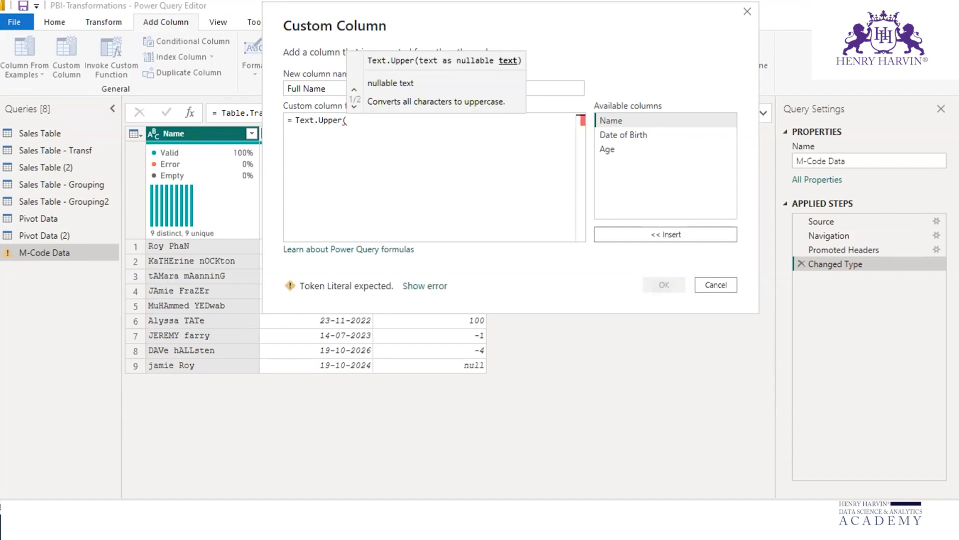
# Step: Mark the Text.Upper syntax and its text argument in the function hint with the annotation pen and clear the ink
pyautogui.click(935, 51)
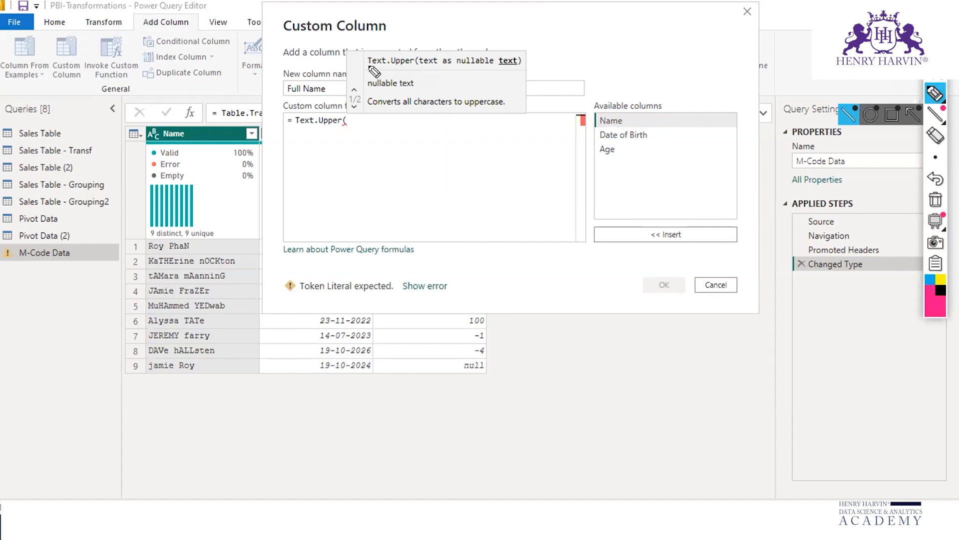
pyautogui.moveTo(370, 68)
pyautogui.mouseDown()
pyautogui.moveTo(520, 71)
pyautogui.moveTo(526, 53)
pyautogui.moveTo(415, 42)
pyautogui.moveTo(415, 65)
pyautogui.mouseUp()
pyautogui.moveTo(456, 32)
pyautogui.mouseDown()
pyautogui.moveTo(452, 17)
pyautogui.moveTo(456, 35)
pyautogui.moveTo(464, 23)
pyautogui.mouseUp()
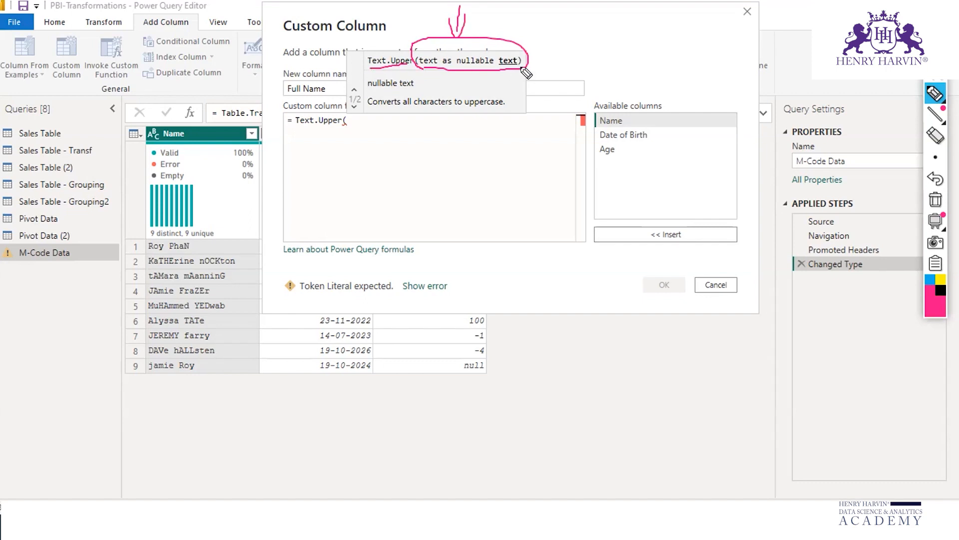
pyautogui.click(934, 197)
pyautogui.moveTo(368, 71); pyautogui.dragTo(509, 70)
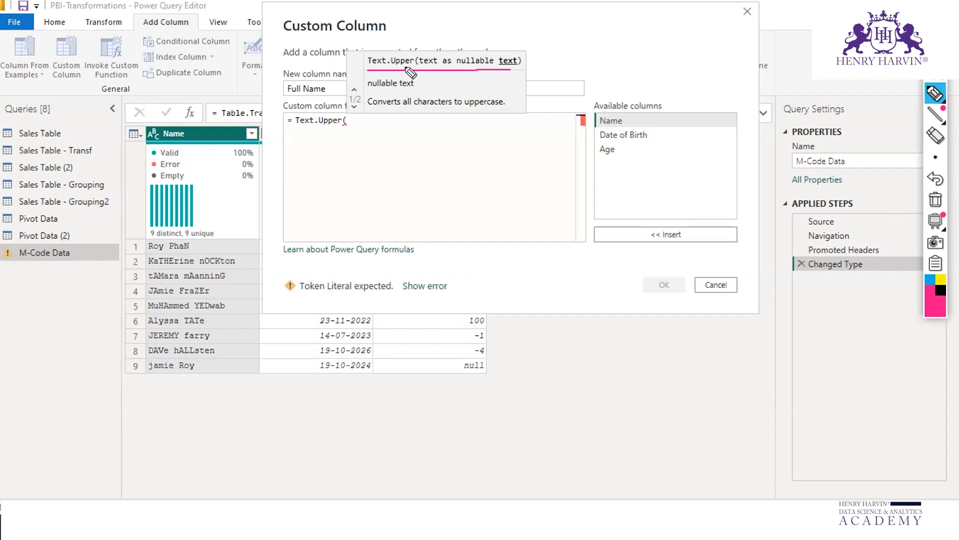
pyautogui.moveTo(385, 51); pyautogui.dragTo(386, 71)
pyautogui.moveTo(446, 20)
pyautogui.mouseDown()
pyautogui.moveTo(447, 49)
pyautogui.moveTo(457, 44)
pyautogui.mouseUp()
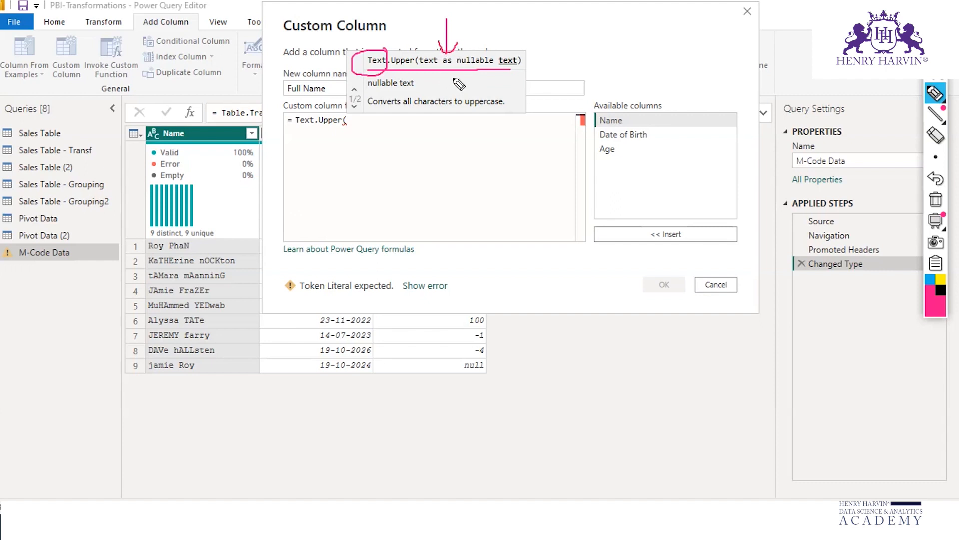
pyautogui.click(933, 198)
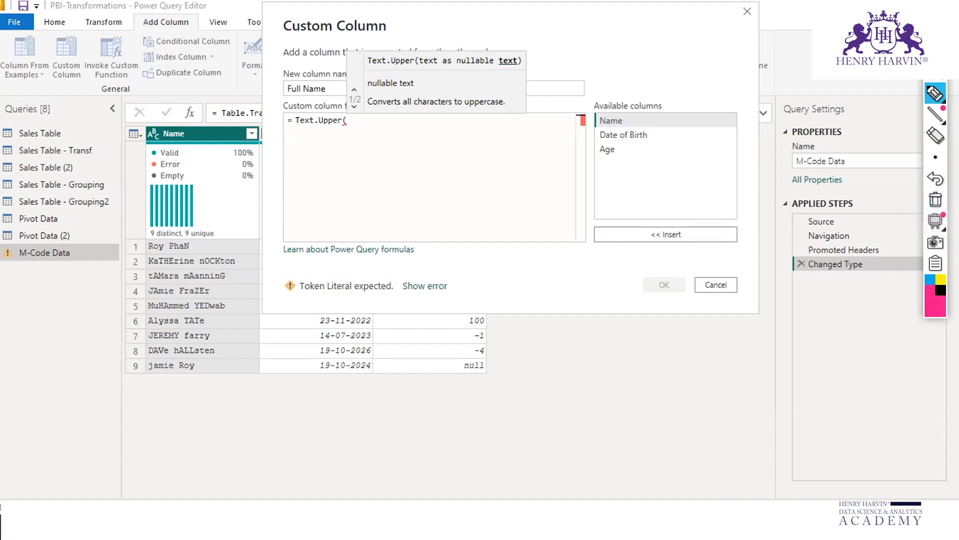
# Step: Draw an arrow over the available columns, underline Upper in the formula, and clear the annotations
pyautogui.click(623, 120)
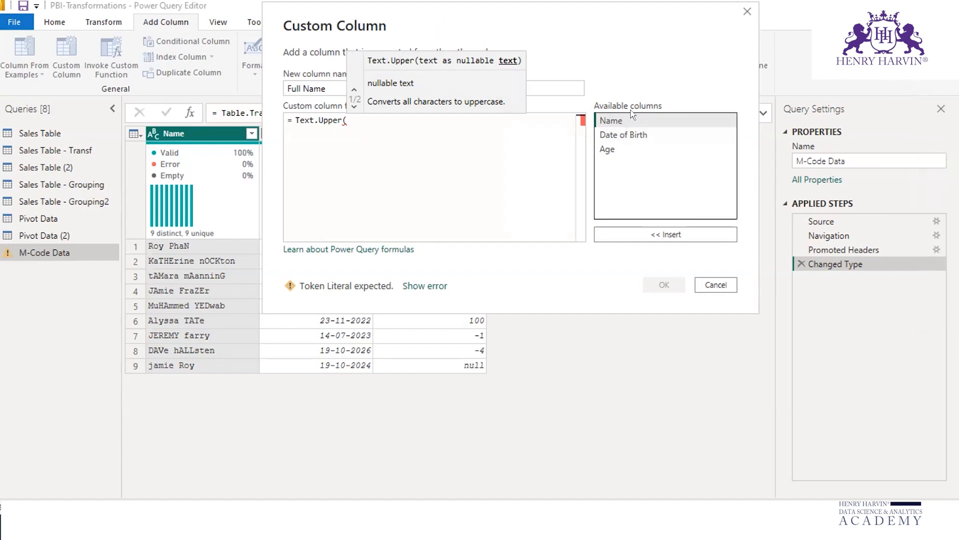
pyautogui.moveTo(670, 110)
pyautogui.mouseDown()
pyautogui.moveTo(675, 196)
pyautogui.moveTo(690, 168)
pyautogui.mouseUp()
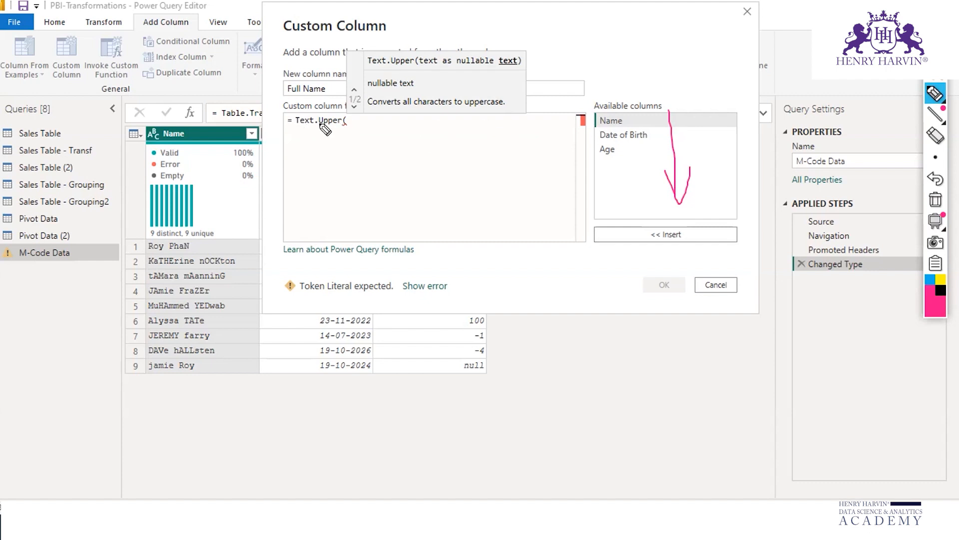
pyautogui.moveTo(319, 126); pyautogui.dragTo(344, 126)
pyautogui.click(936, 199)
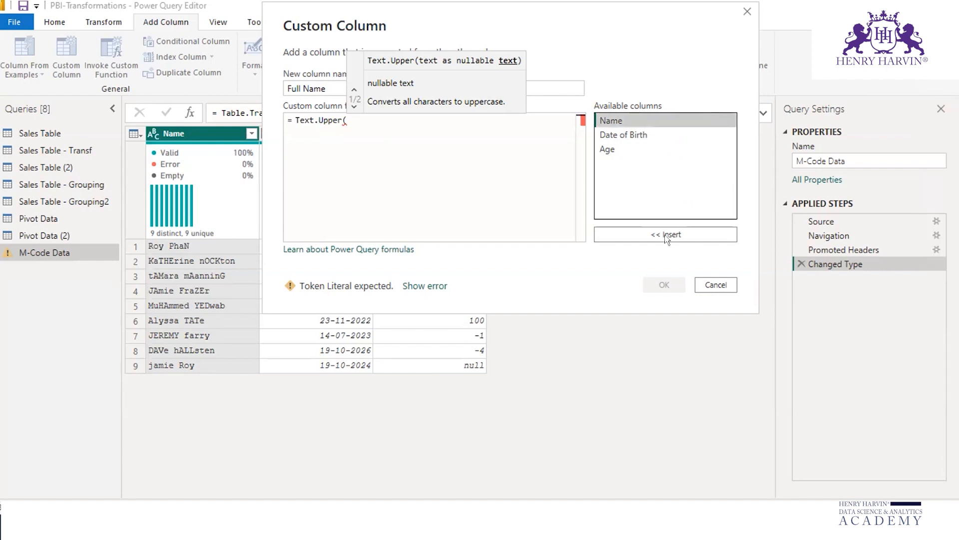
# Step: Draw an annotation arrow from the available Name column to the formula's opening parenthesis and erase it
pyautogui.click(935, 94)
pyautogui.moveTo(601, 126)
pyautogui.mouseDown()
pyautogui.moveTo(360, 122)
pyautogui.moveTo(354, 135)
pyautogui.moveTo(368, 123)
pyautogui.mouseUp()
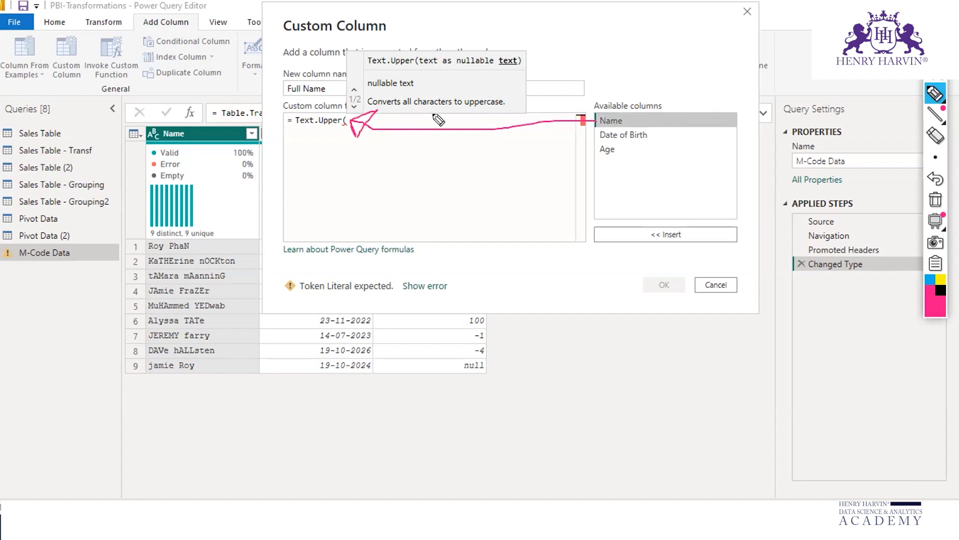
pyautogui.moveTo(452, 116)
pyautogui.mouseDown()
pyautogui.moveTo(467, 132)
pyautogui.moveTo(461, 147)
pyautogui.mouseUp()
pyautogui.click(935, 199)
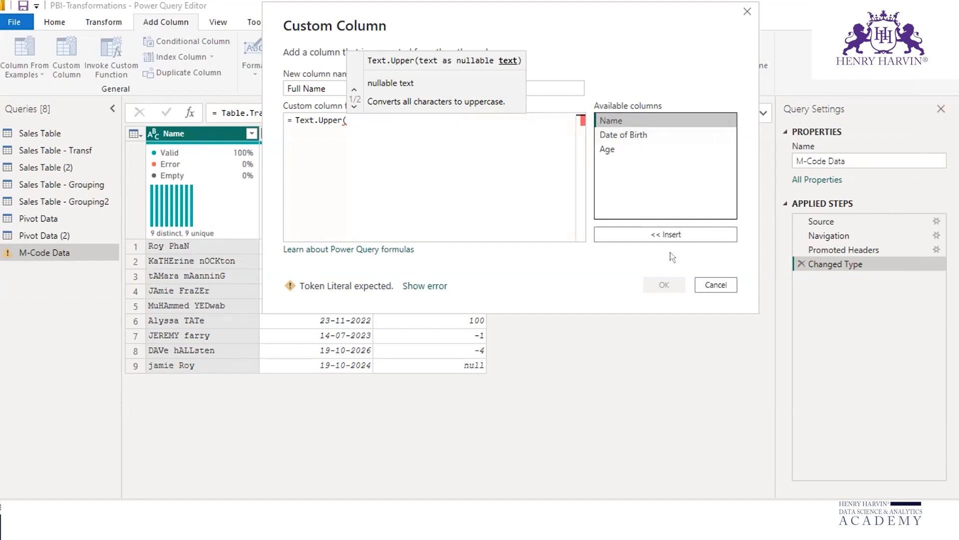
# Step: Insert the Name column as the argument and complete the formula as Text.Upper([Name])
pyautogui.click(677, 236)
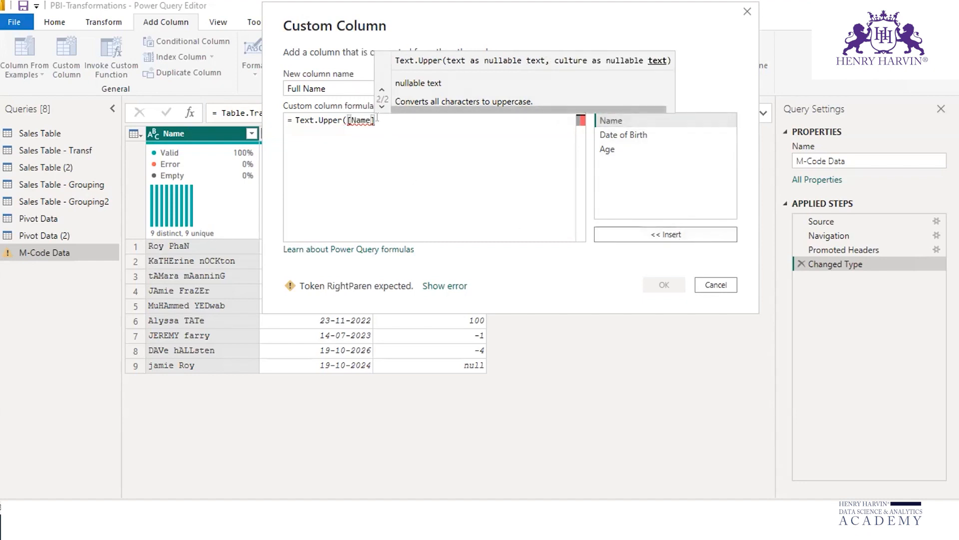
pyautogui.write(')')
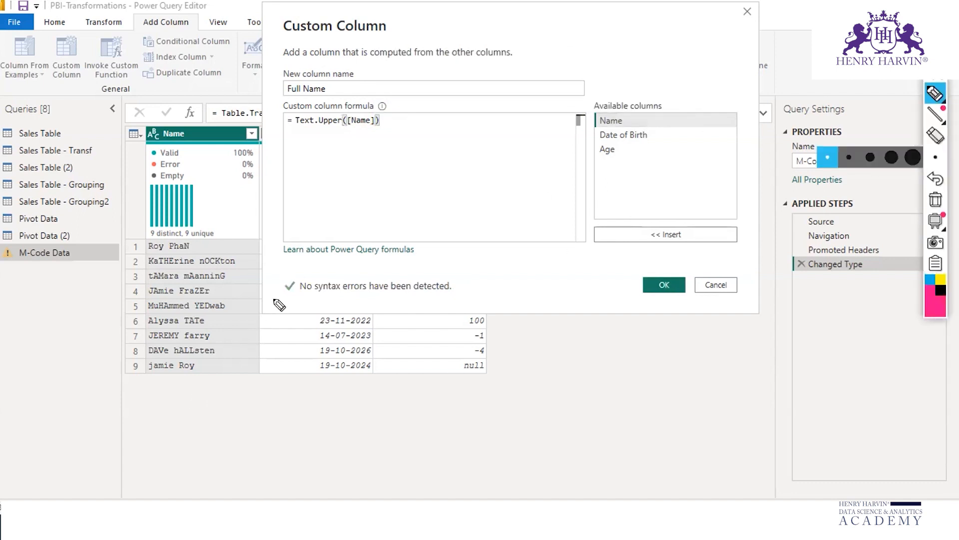
# Step: Circle the completed formula and the syntax check message with the annotation pen and clear the ink
pyautogui.moveTo(278, 300)
pyautogui.mouseDown()
pyautogui.moveTo(455, 297)
pyautogui.moveTo(441, 265)
pyautogui.moveTo(273, 267)
pyautogui.moveTo(304, 309)
pyautogui.mouseUp()
pyautogui.moveTo(277, 139)
pyautogui.mouseDown()
pyautogui.moveTo(332, 147)
pyautogui.moveTo(390, 121)
pyautogui.moveTo(350, 105)
pyautogui.moveTo(283, 145)
pyautogui.mouseUp()
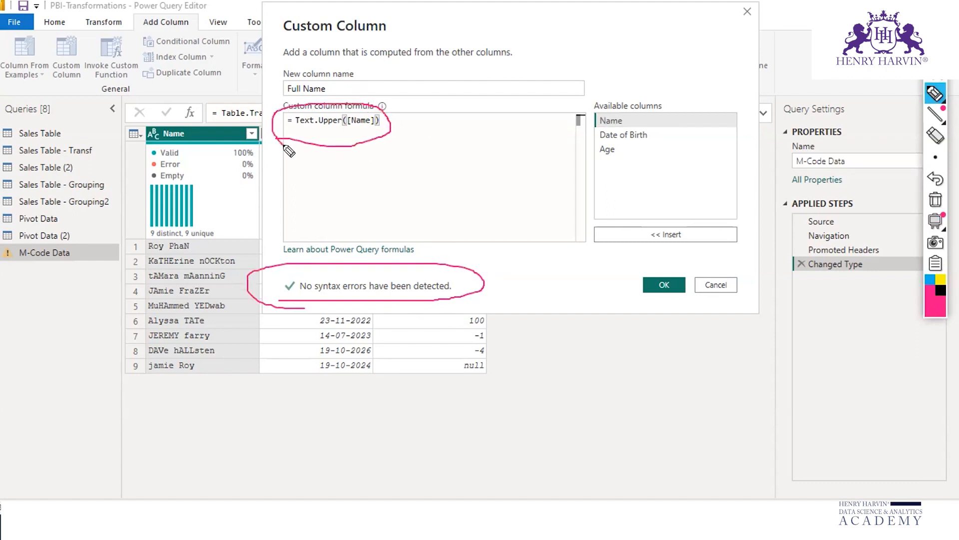
pyautogui.click(295, 272)
pyautogui.moveTo(272, 290); pyautogui.dragTo(301, 272)
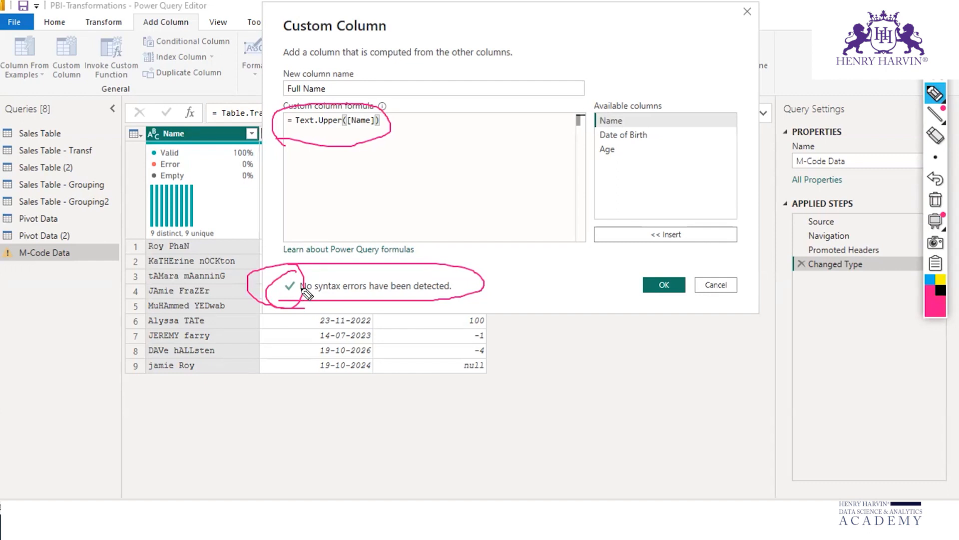
pyautogui.click(934, 199)
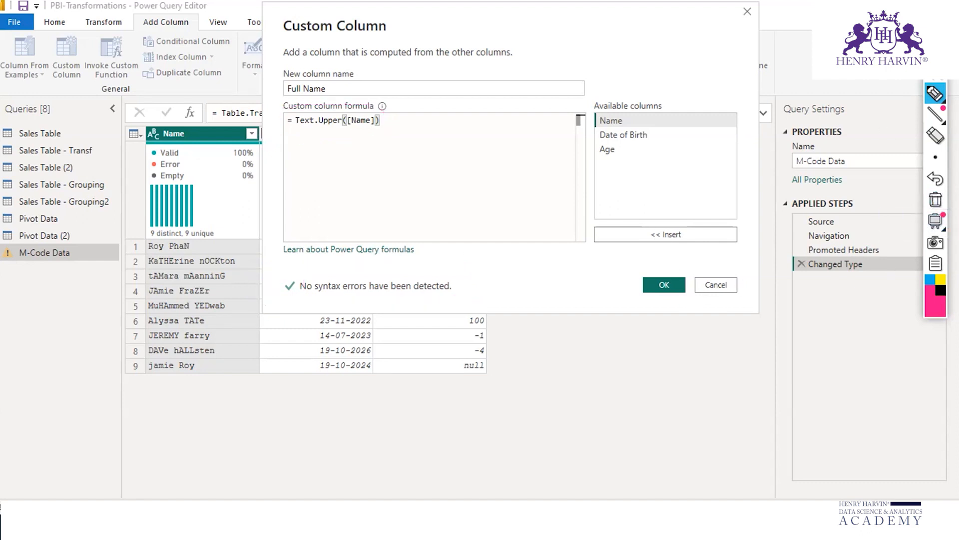
# Step: Put away the annotation tools and add the Full Name custom column to the M-Code Data query
pyautogui.click(936, 51)
pyautogui.click(661, 285)
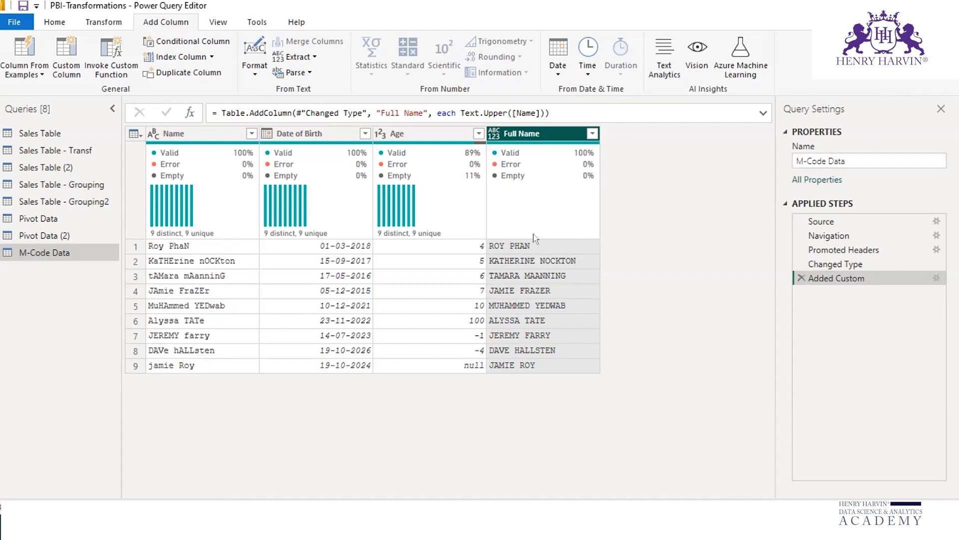
# Step: Mark the Full Name values with an arrow and draw lines linking the last three rows' names to their uppercase versions
pyautogui.click(450, 526)
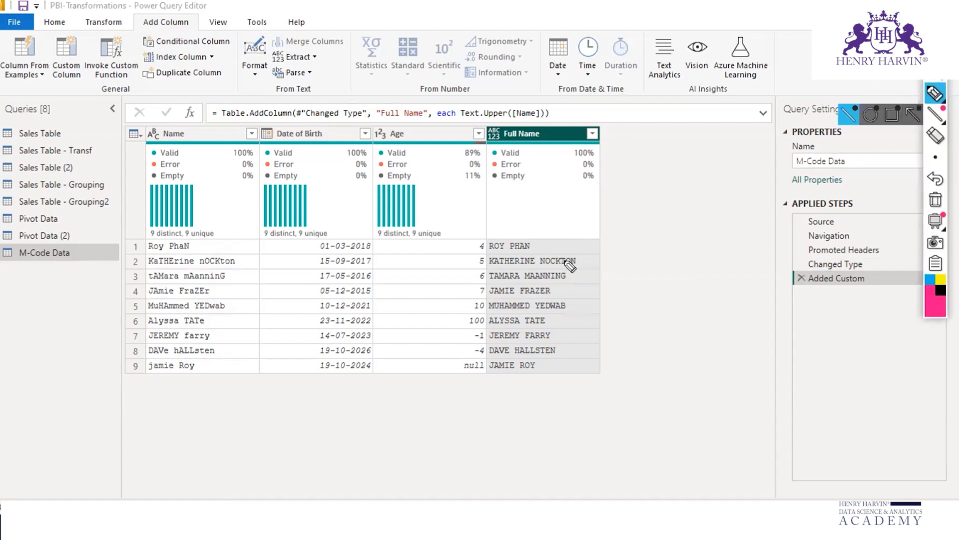
pyautogui.moveTo(585, 231)
pyautogui.mouseDown()
pyautogui.moveTo(590, 361)
pyautogui.moveTo(610, 329)
pyautogui.mouseUp()
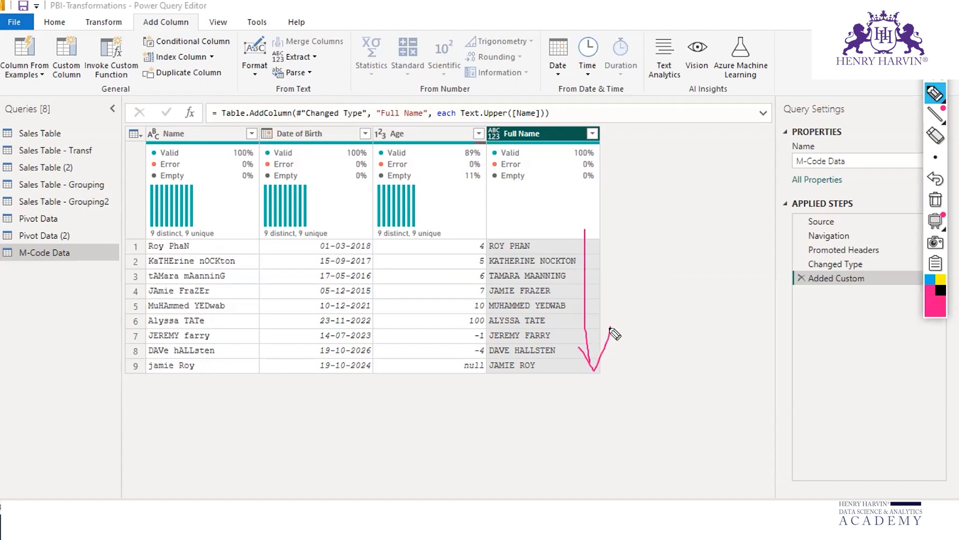
pyautogui.moveTo(208, 366); pyautogui.dragTo(484, 361)
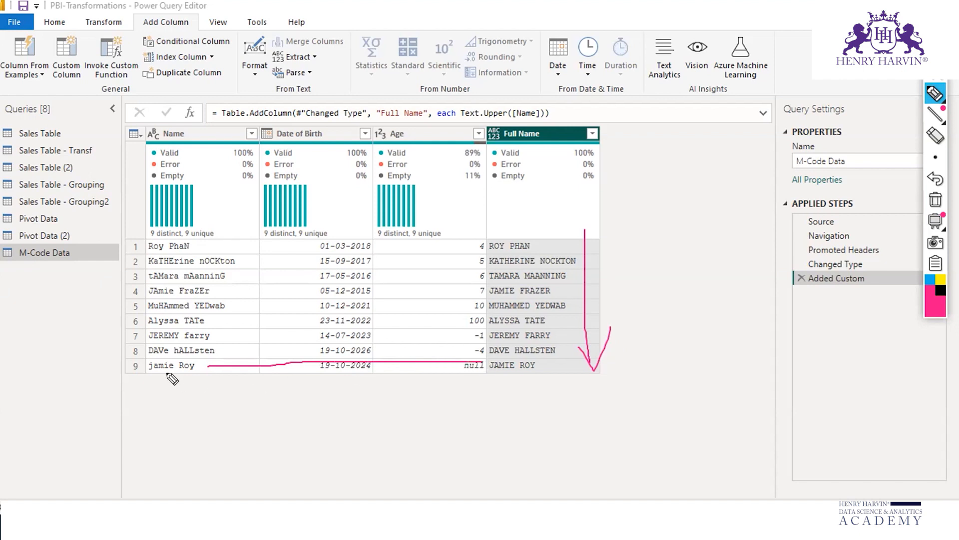
pyautogui.moveTo(222, 346); pyautogui.dragTo(487, 346)
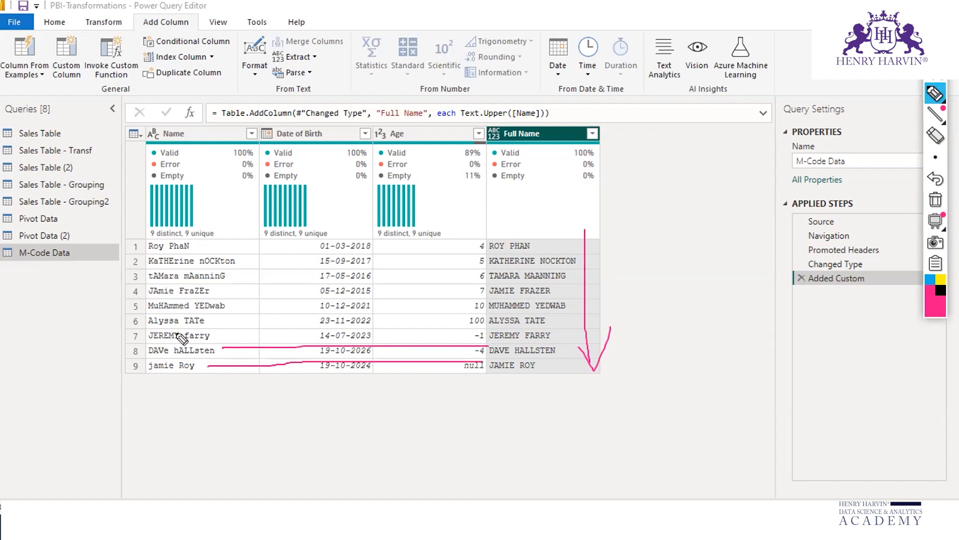
pyautogui.moveTo(215, 337); pyautogui.dragTo(489, 333)
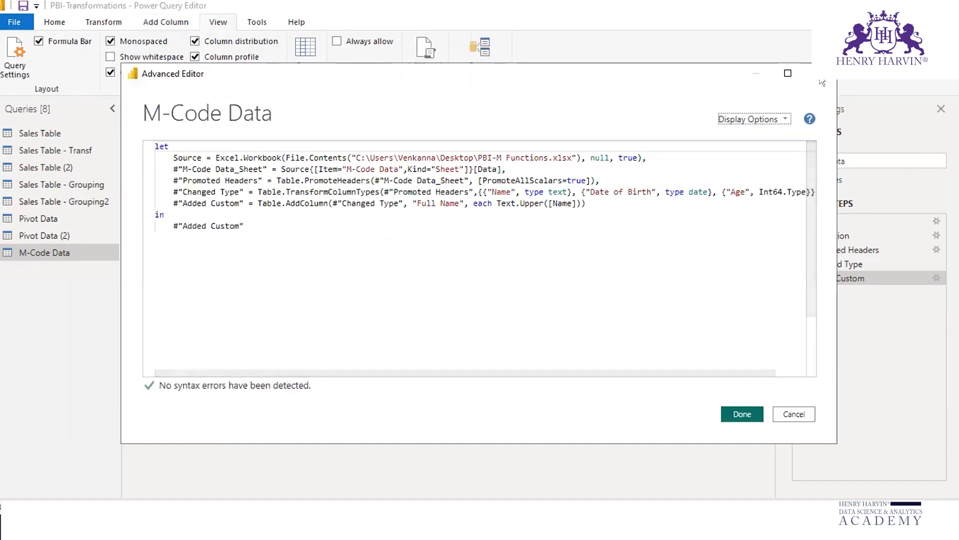
# Step: Open the M-Code Data query's code in the Advanced Editor and move the window to uncover the applied steps
pyautogui.click(219, 20)
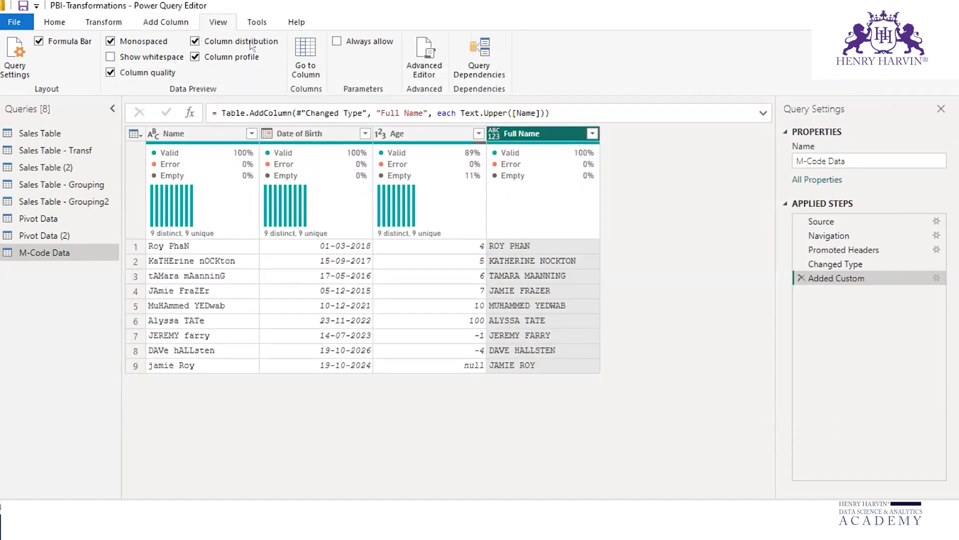
pyautogui.click(425, 69)
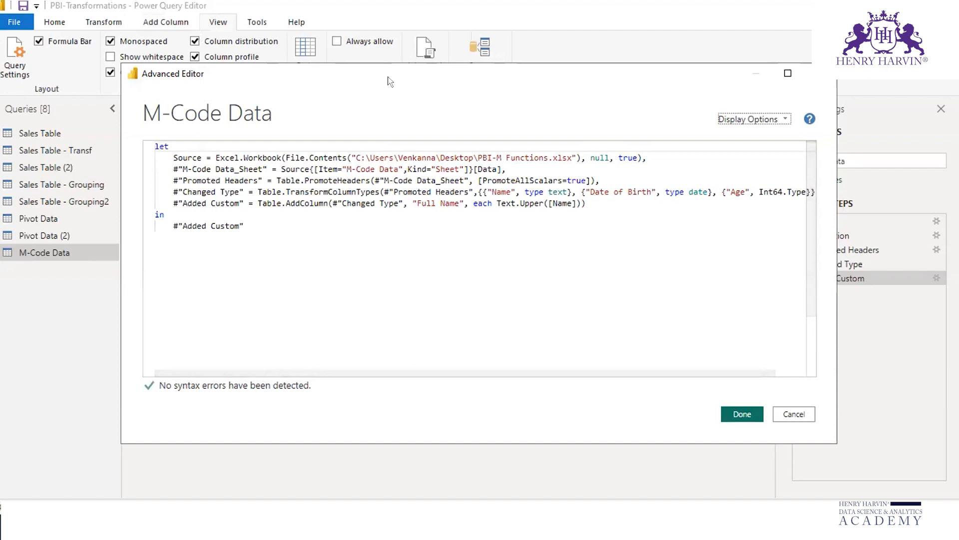
pyautogui.moveTo(390, 81); pyautogui.dragTo(306, 173)
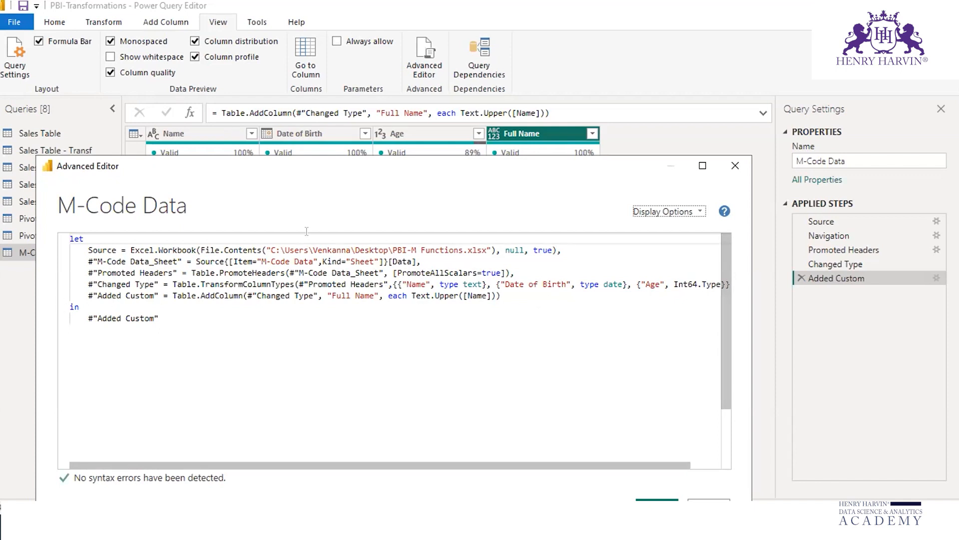
# Step: Underline Added Custom, Table.AddColumn and Changed Type in the code's last step and circle the Add Column heading with the annotation pen
pyautogui.click(936, 60)
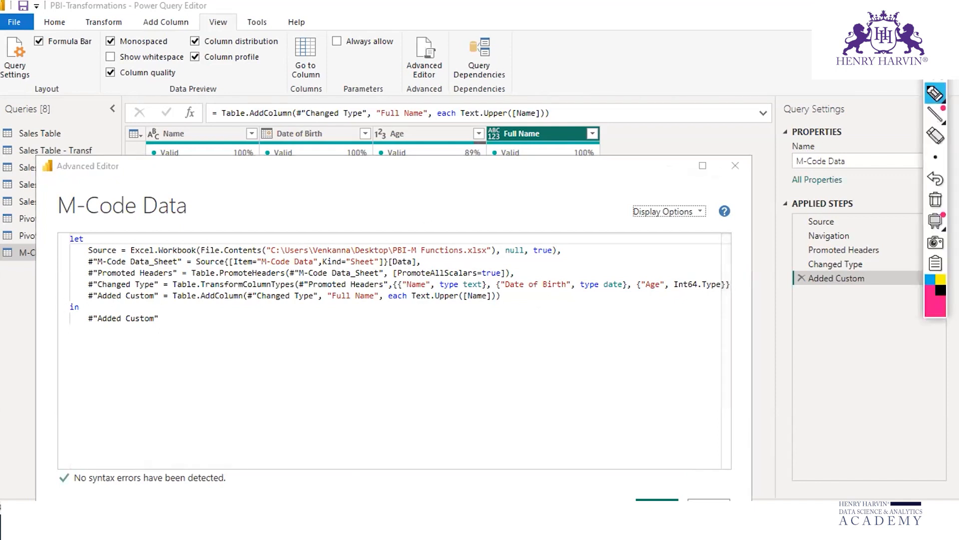
pyautogui.click(935, 93)
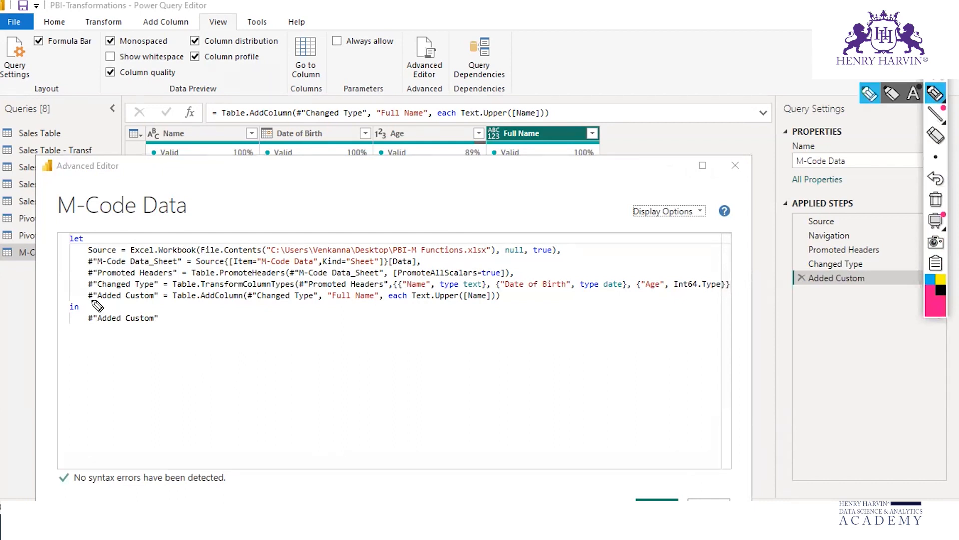
pyautogui.moveTo(95, 303); pyautogui.dragTo(158, 303)
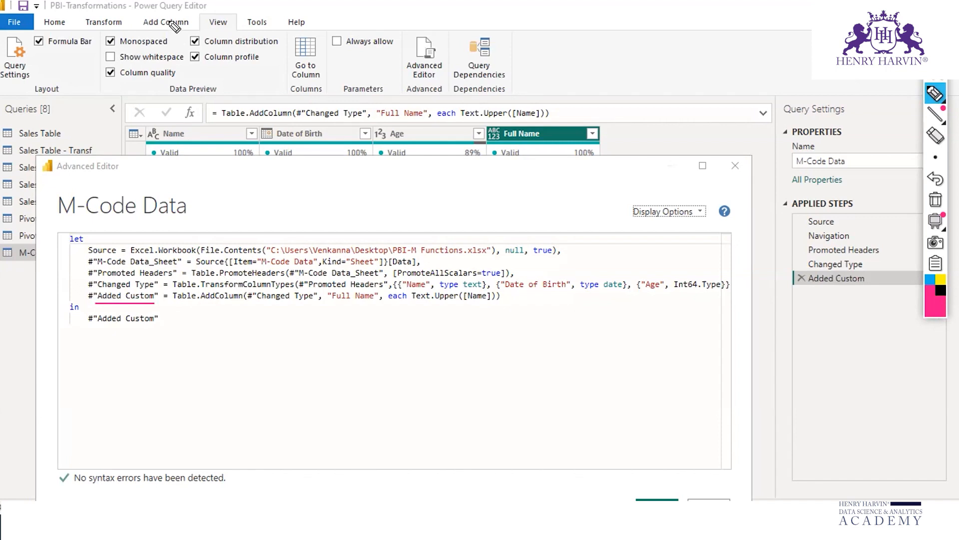
pyautogui.moveTo(139, 30)
pyautogui.mouseDown()
pyautogui.moveTo(175, 36)
pyautogui.moveTo(181, 15)
pyautogui.moveTo(142, 28)
pyautogui.mouseUp()
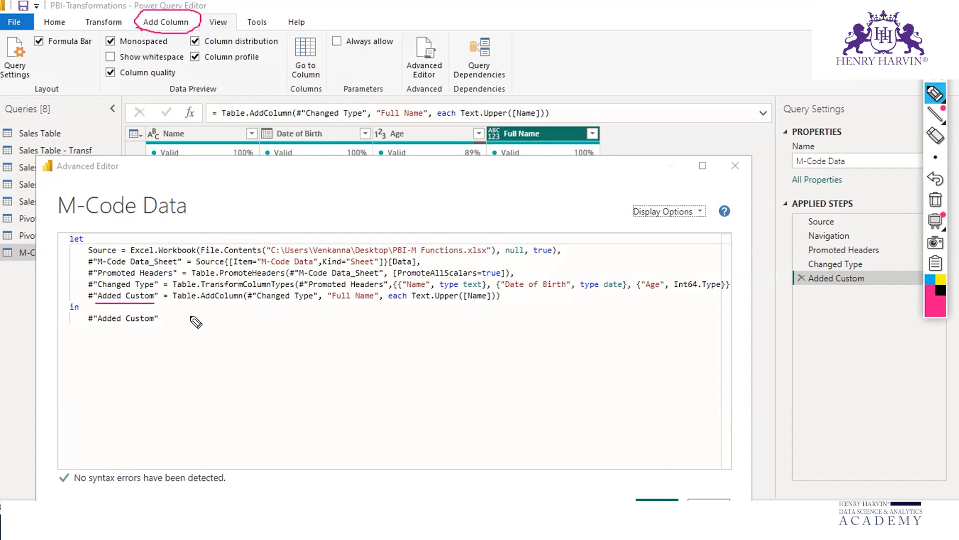
pyautogui.moveTo(173, 303); pyautogui.dragTo(235, 304)
pyautogui.moveTo(248, 302); pyautogui.dragTo(320, 302)
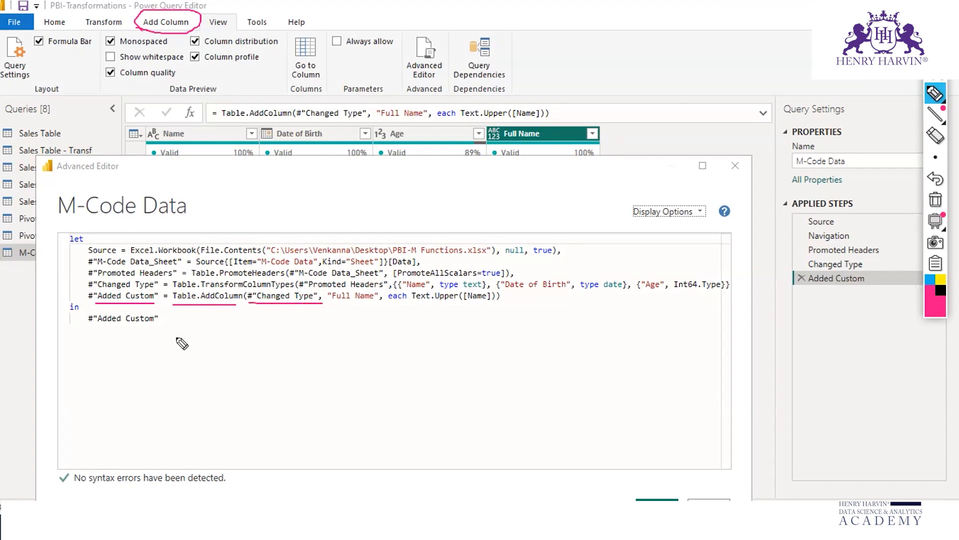
# Step: Mark the Full Name header, its argument and the Text.Upper([Name]) expression with the pen, then clear the ink and close the Advanced Editor
pyautogui.moveTo(505, 142)
pyautogui.mouseDown()
pyautogui.moveTo(547, 139)
pyautogui.moveTo(519, 125)
pyautogui.moveTo(503, 145)
pyautogui.mouseUp()
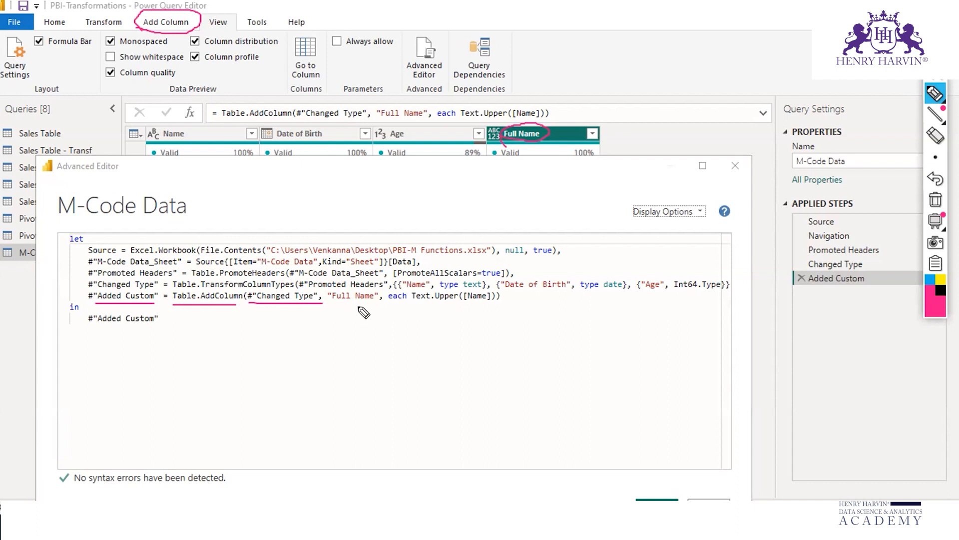
pyautogui.moveTo(328, 302); pyautogui.dragTo(498, 305)
pyautogui.moveTo(390, 302); pyautogui.dragTo(501, 299)
pyautogui.moveTo(411, 284)
pyautogui.mouseDown()
pyautogui.moveTo(410, 307)
pyautogui.moveTo(508, 310)
pyautogui.moveTo(457, 283)
pyautogui.moveTo(411, 294)
pyautogui.mouseUp()
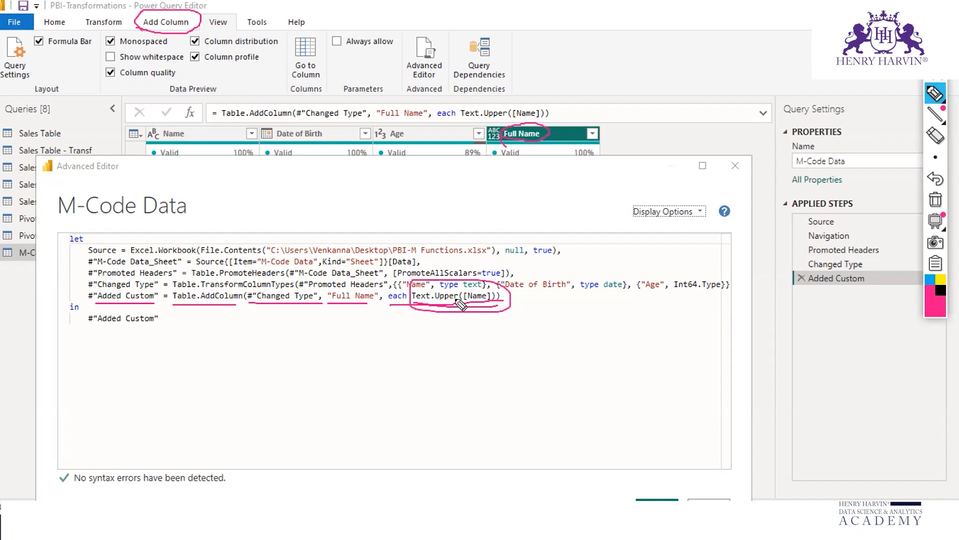
pyautogui.click(935, 200)
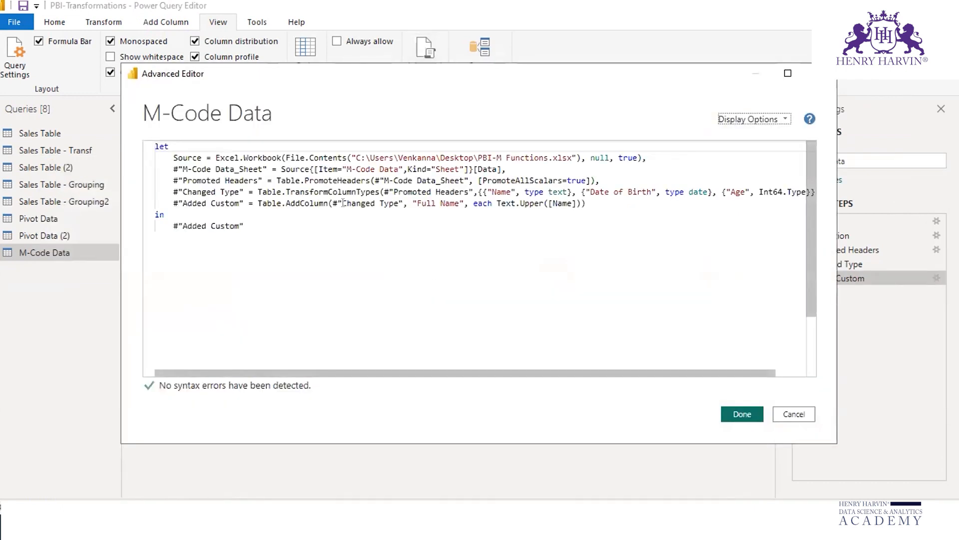
pyautogui.click(822, 73)
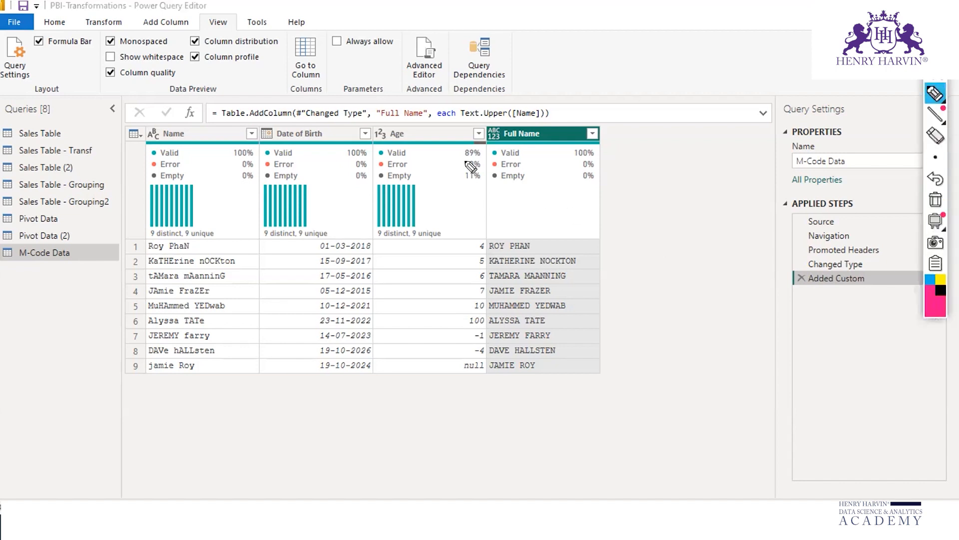
# Step: Circle the Full Name column's data type icon, clear the ink and highlight the Text.Upper formula in the Added Custom step's settings
pyautogui.moveTo(494, 120)
pyautogui.mouseDown()
pyautogui.moveTo(489, 146)
pyautogui.moveTo(465, 113)
pyautogui.mouseUp()
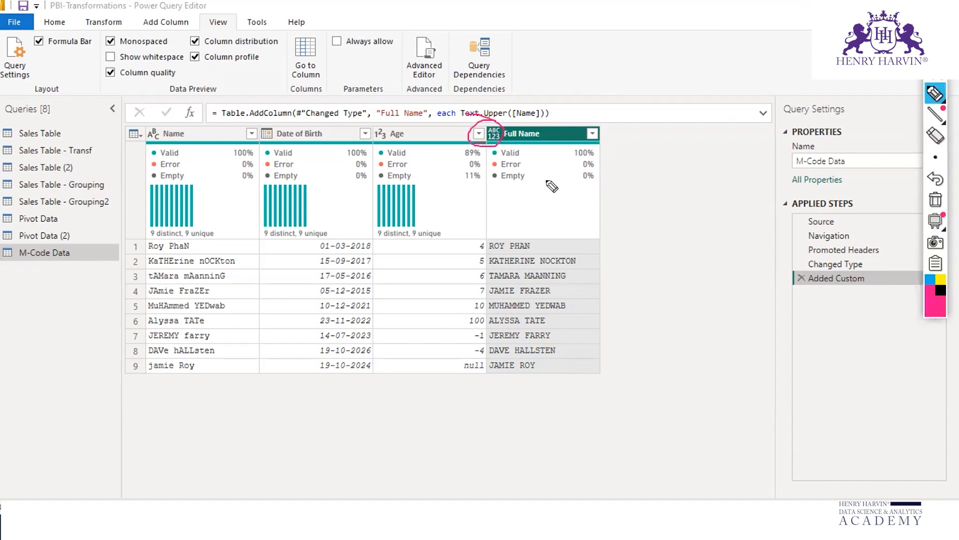
pyautogui.click(936, 200)
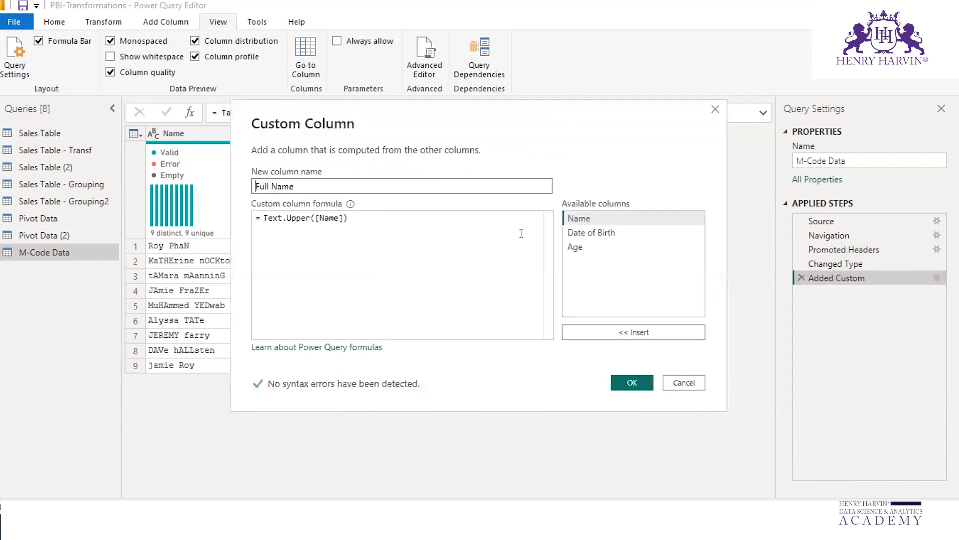
pyautogui.moveTo(354, 218); pyautogui.dragTo(256, 218)
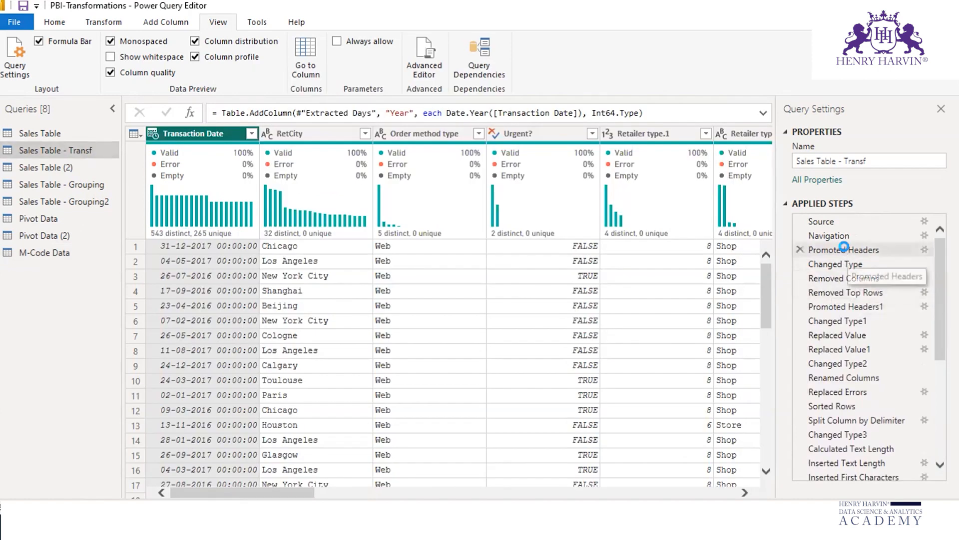
# Step: Compare the Promoted Headers and Promoted Headers1 steps of the Sales Table - Transf query, finishing on Promoted Headers
pyautogui.click(844, 250)
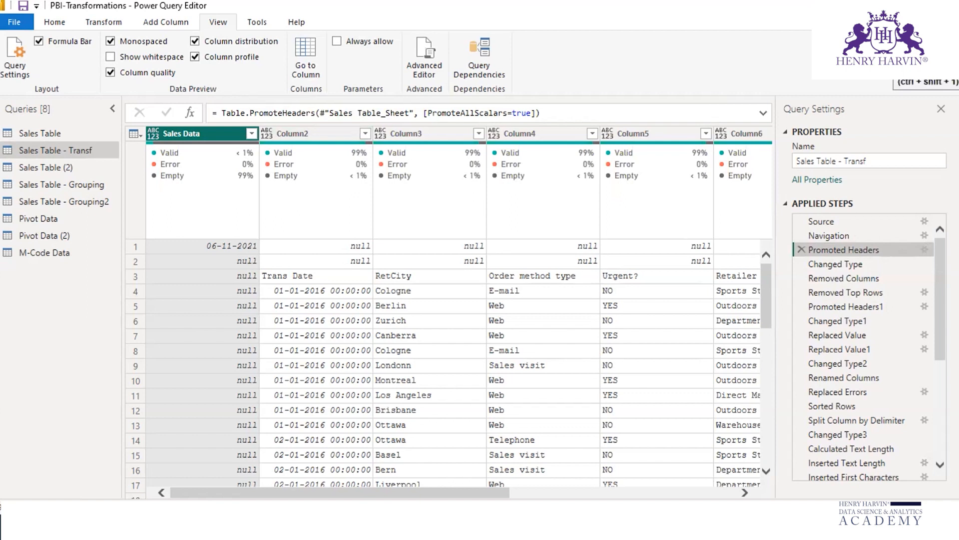
pyautogui.click(859, 306)
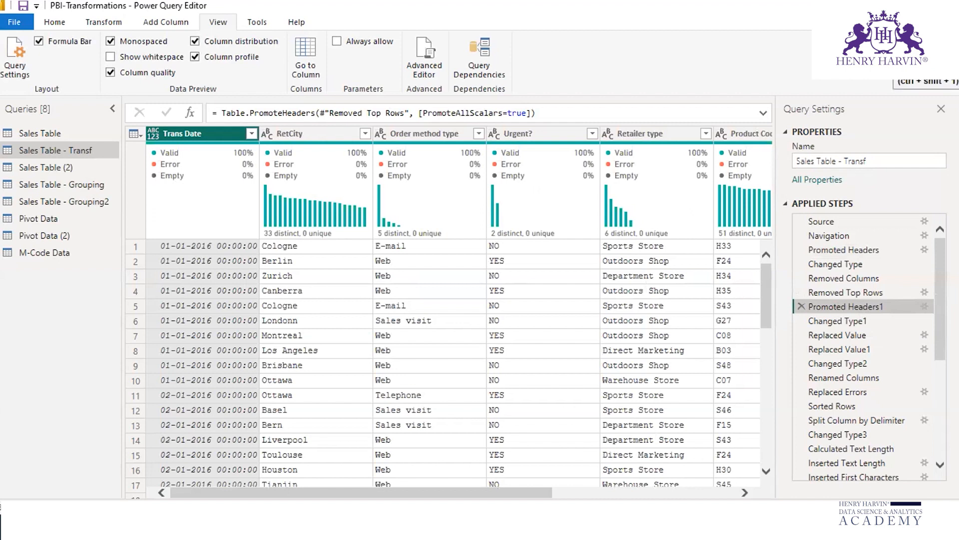
pyautogui.click(854, 249)
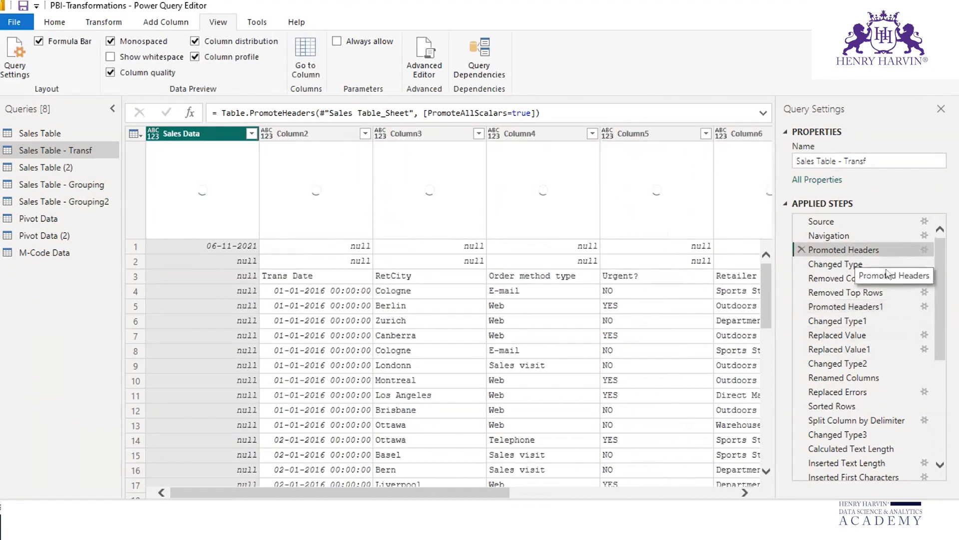
# Step: Circle the data type icons of Column2 through Column5 with the annotation pen and clear the ink
pyautogui.click(300, 517)
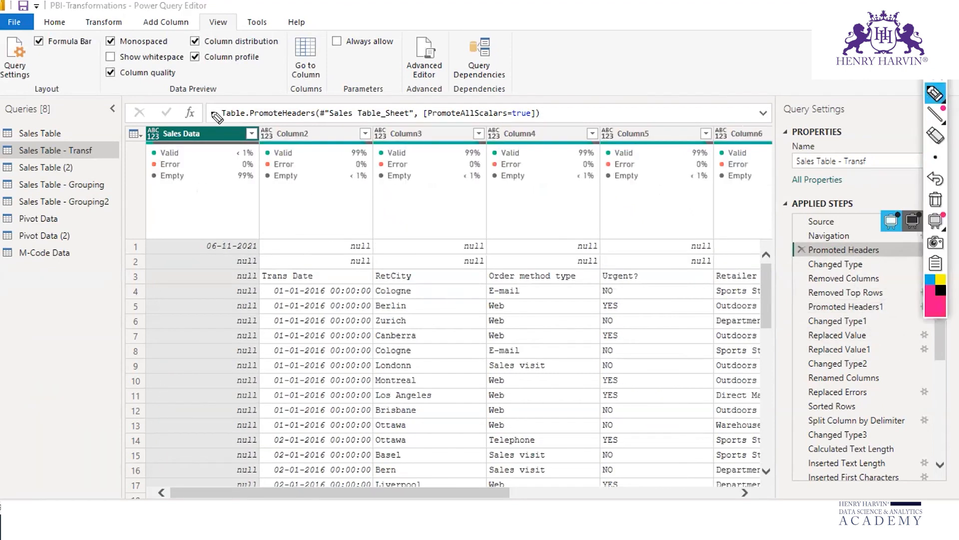
pyautogui.moveTo(266, 122)
pyautogui.mouseDown()
pyautogui.moveTo(257, 134)
pyautogui.moveTo(277, 143)
pyautogui.moveTo(267, 124)
pyautogui.mouseUp()
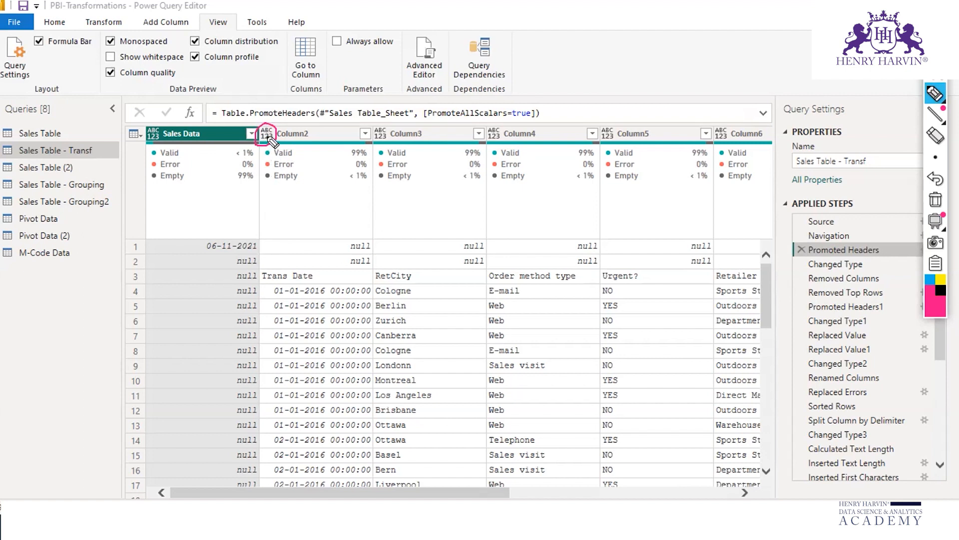
pyautogui.moveTo(393, 128)
pyautogui.mouseDown()
pyautogui.moveTo(367, 131)
pyautogui.moveTo(389, 120)
pyautogui.mouseUp()
pyautogui.moveTo(502, 122)
pyautogui.mouseDown()
pyautogui.moveTo(478, 129)
pyautogui.moveTo(495, 117)
pyautogui.mouseUp()
pyautogui.moveTo(618, 112)
pyautogui.mouseDown()
pyautogui.moveTo(579, 159)
pyautogui.moveTo(609, 122)
pyautogui.mouseUp()
pyautogui.moveTo(934, 216)
pyautogui.click(935, 199)
# Step: View the Promoted Headers1 step and circle the type icons from RetCity to Retailer type and the Changed Type1 step
pyautogui.click(868, 308)
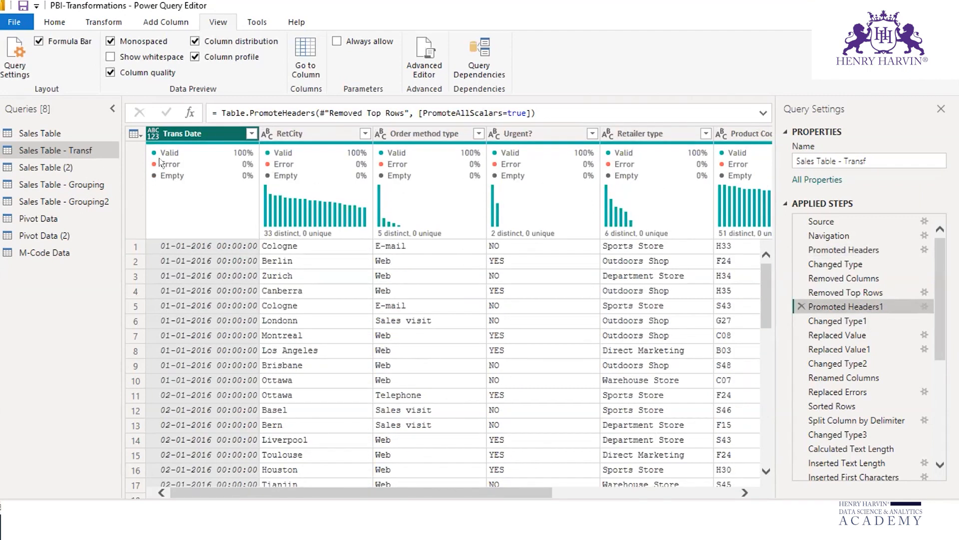
pyautogui.hotkey('ctrl', 'shift', '3')
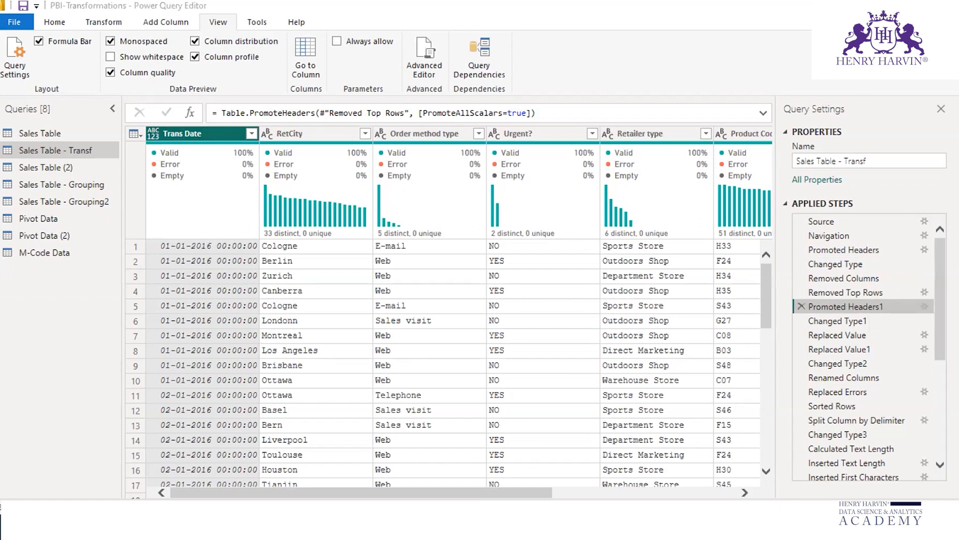
pyautogui.moveTo(269, 121)
pyautogui.mouseDown()
pyautogui.moveTo(267, 149)
pyautogui.moveTo(255, 126)
pyautogui.moveTo(269, 121)
pyautogui.mouseUp()
pyautogui.moveTo(381, 122)
pyautogui.mouseDown()
pyautogui.moveTo(392, 140)
pyautogui.moveTo(367, 113)
pyautogui.mouseUp()
pyautogui.moveTo(477, 126)
pyautogui.mouseDown()
pyautogui.moveTo(505, 126)
pyautogui.moveTo(492, 118)
pyautogui.mouseUp()
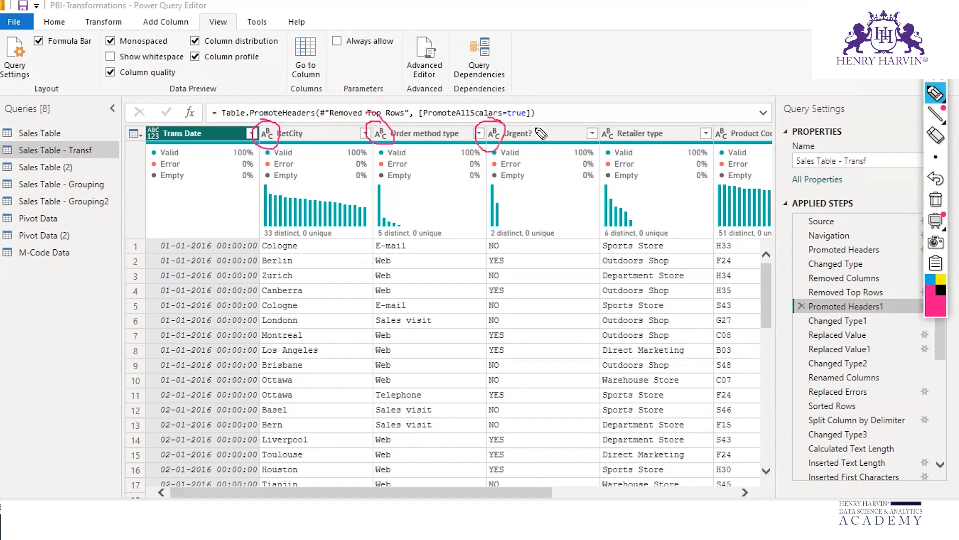
pyautogui.moveTo(614, 120)
pyautogui.mouseDown()
pyautogui.moveTo(590, 149)
pyautogui.moveTo(584, 111)
pyautogui.mouseUp()
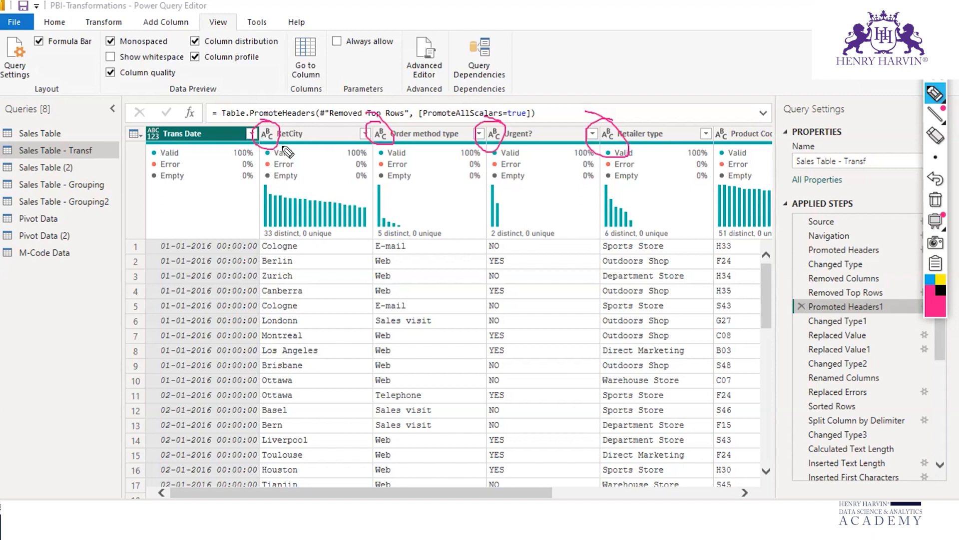
pyautogui.moveTo(805, 328)
pyautogui.mouseDown()
pyautogui.moveTo(872, 325)
pyautogui.moveTo(829, 315)
pyautogui.moveTo(798, 328)
pyautogui.moveTo(801, 337)
pyautogui.mouseUp()
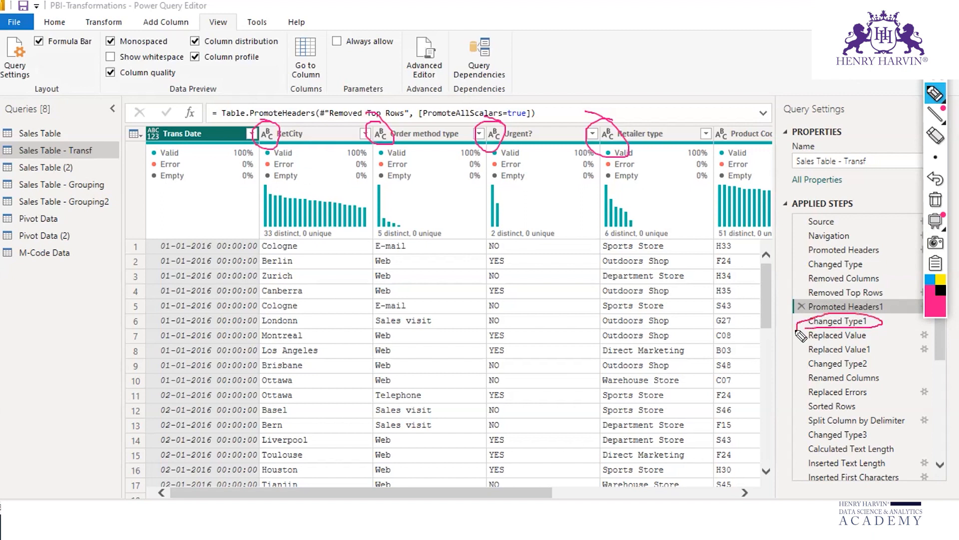
pyautogui.moveTo(804, 323)
pyautogui.mouseDown()
pyautogui.moveTo(758, 324)
pyautogui.moveTo(805, 321)
pyautogui.mouseUp()
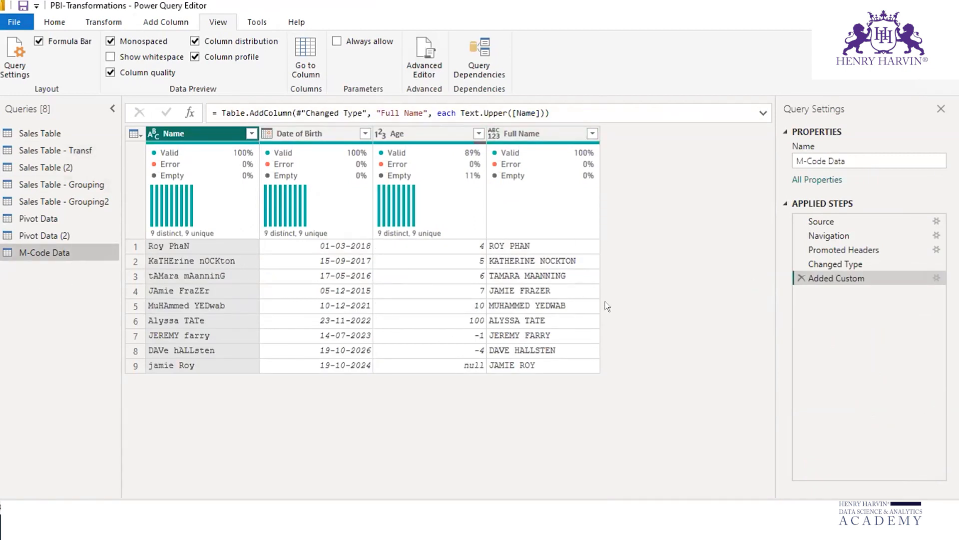
# Step: Start a new custom column in the M-Code Data query and name it Proper Text
pyautogui.click(157, 23)
pyautogui.click(65, 53)
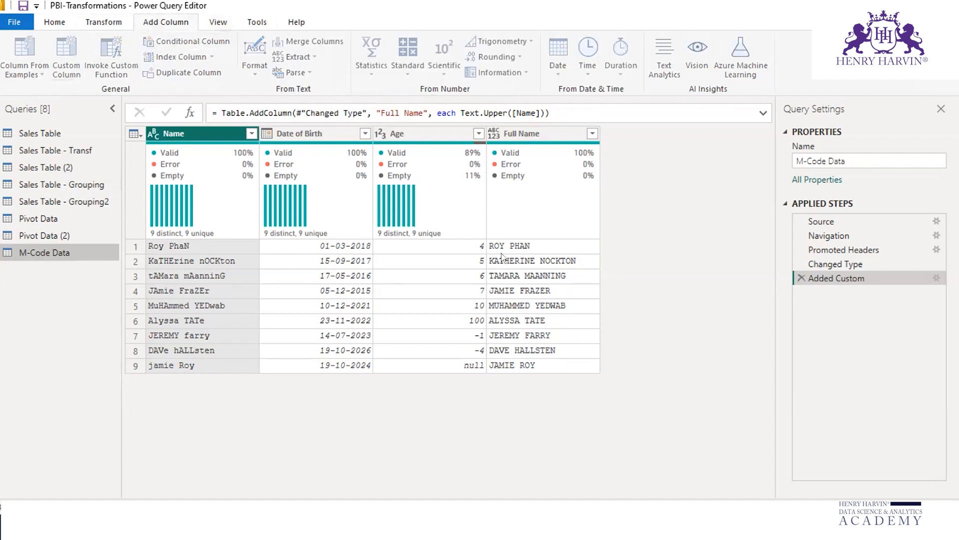
pyautogui.doubleClick(273, 189)
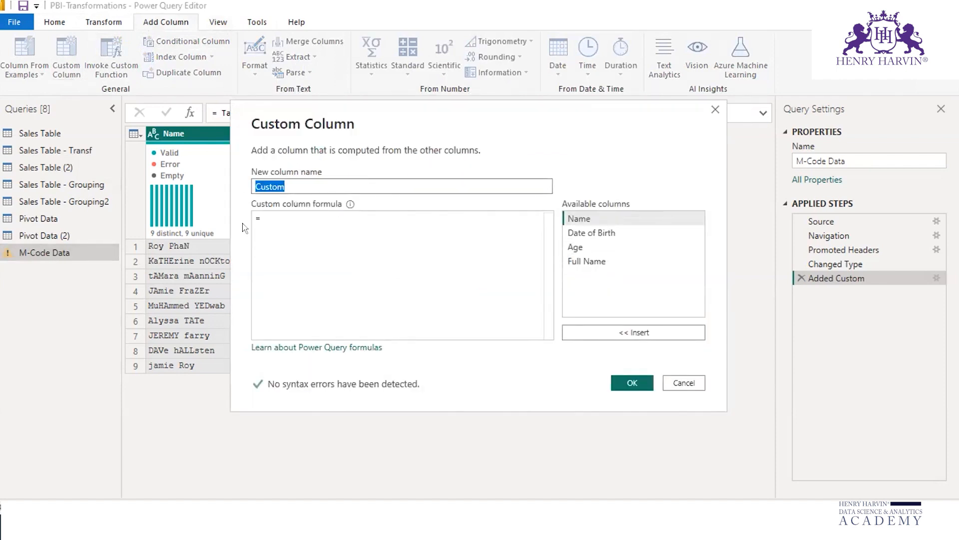
pyautogui.write('Proper Text')
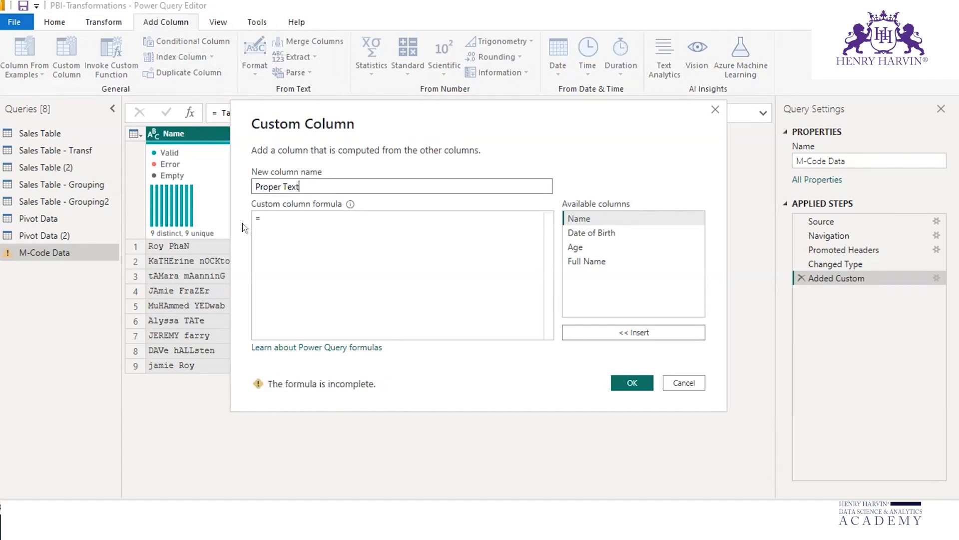
# Step: Begin the custom column formula with the suggested Text.Proper function
pyautogui.click(265, 215)
pyautogui.write('textpr')
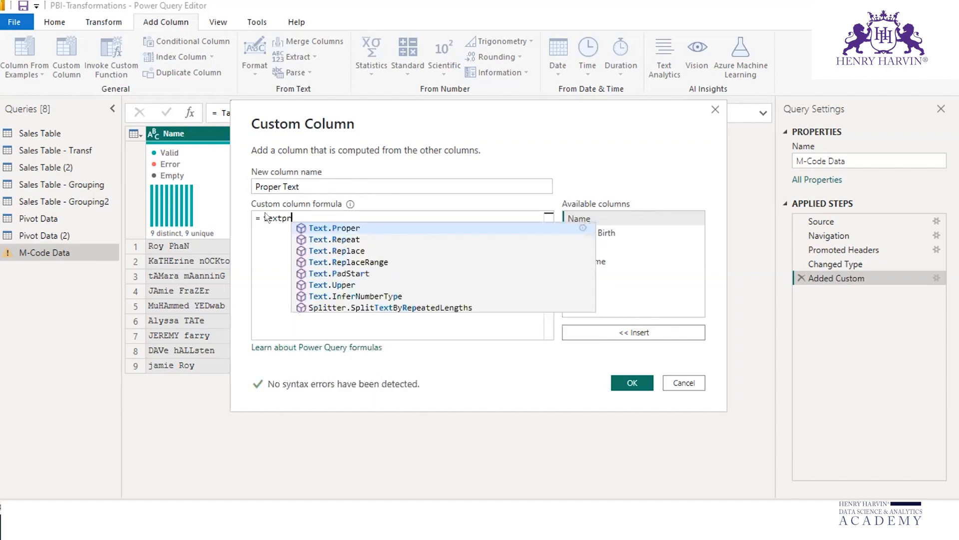
pyautogui.write('o')
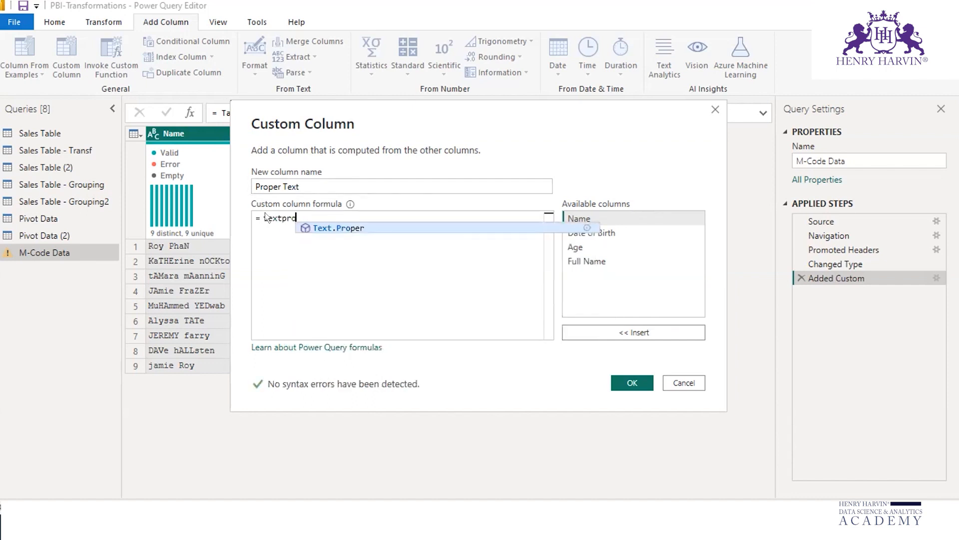
pyautogui.click(366, 228)
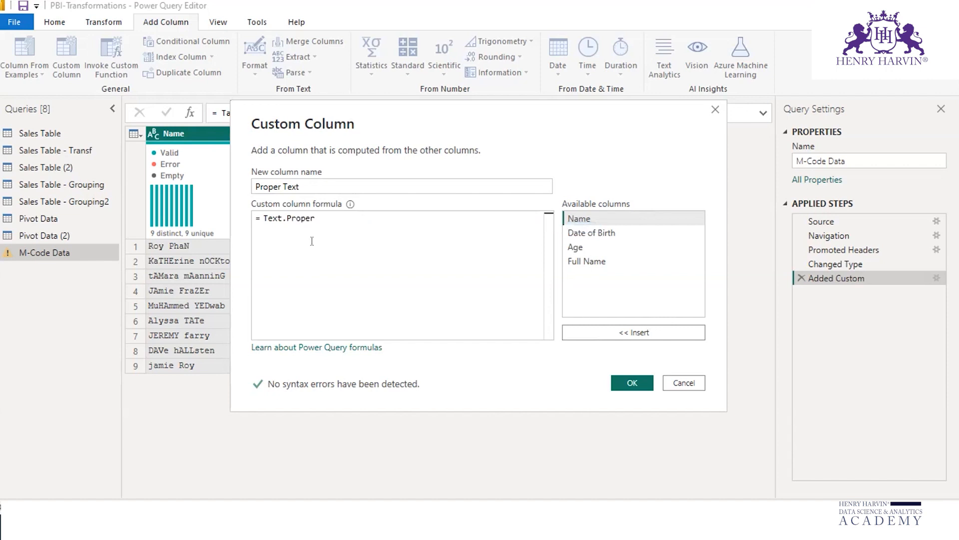
# Step: Underline the Text part of the function name with the annotation pen, clear the ink and put the annotation tools away
pyautogui.hotkey('ctrl', 'shift', '3')
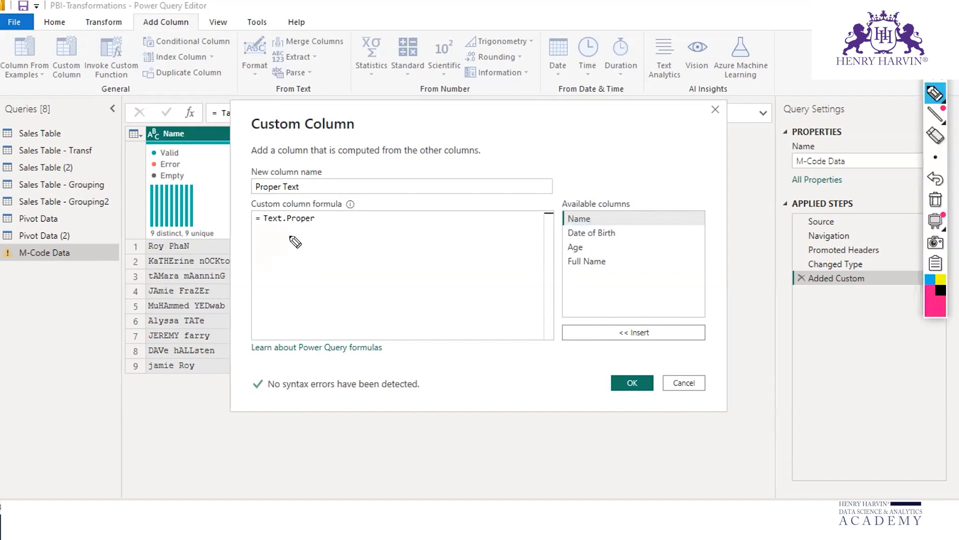
pyautogui.moveTo(263, 226); pyautogui.dragTo(289, 225)
pyautogui.click(934, 198)
pyautogui.moveTo(936, 50); pyautogui.dragTo(935, 57)
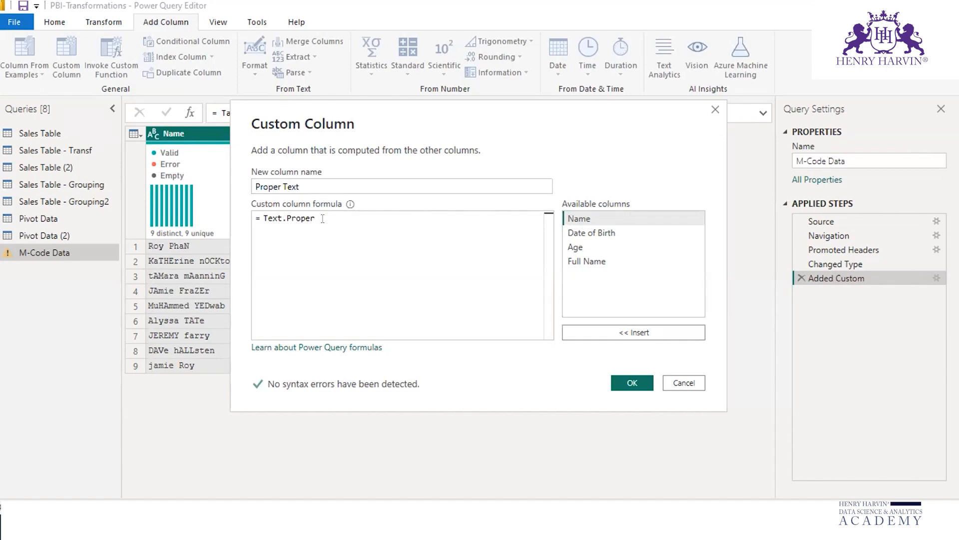
# Step: Complete the formula as Text.Proper([Name]) by inserting the Name column as its argument
pyautogui.write('(')
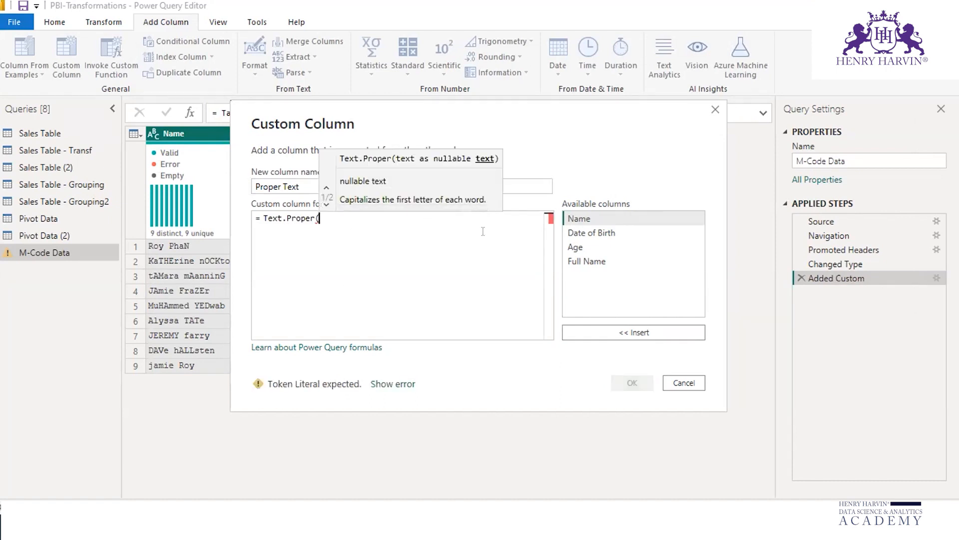
pyautogui.click(598, 224)
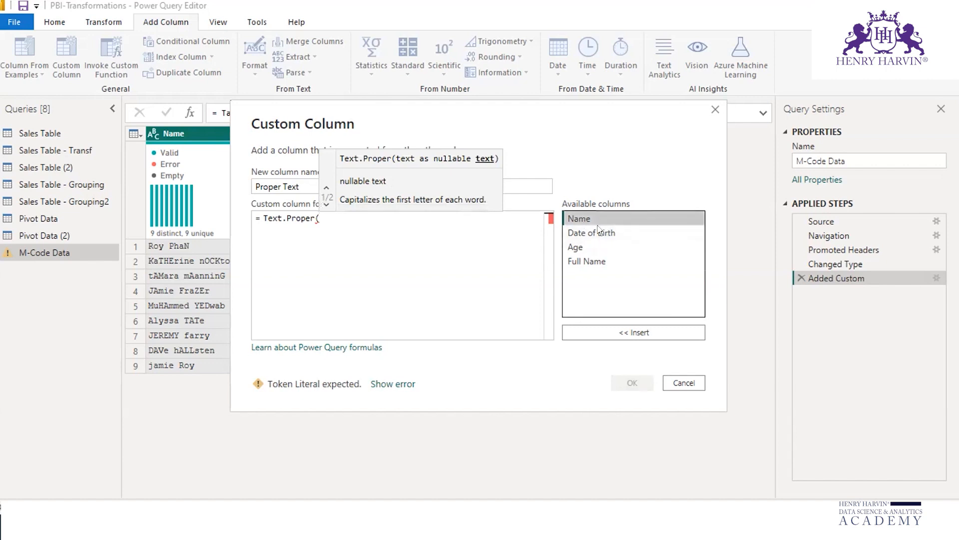
pyautogui.click(652, 329)
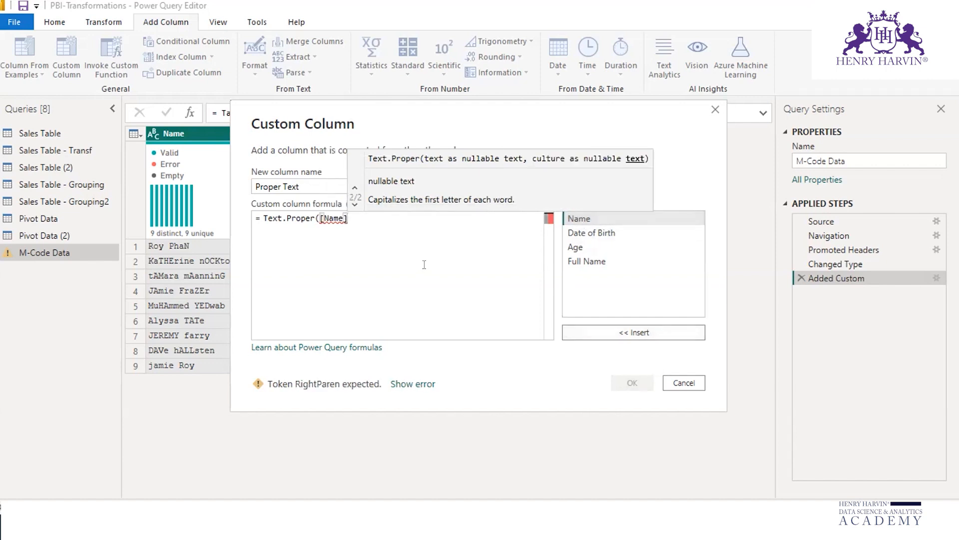
pyautogui.write(')')
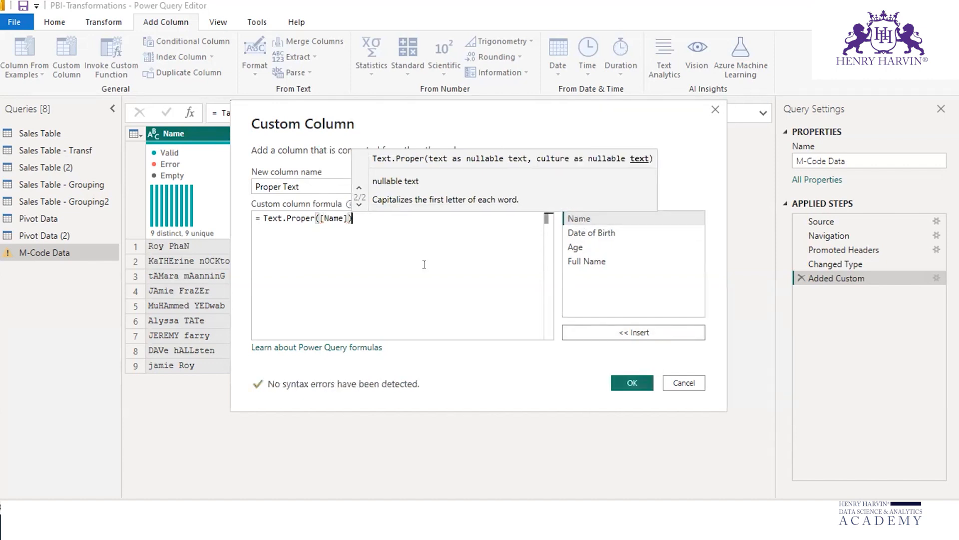
# Step: Add the Proper Text column, mark the Proper Text and Name values with the annotation pen, and put the annotation tools away
pyautogui.click(626, 377)
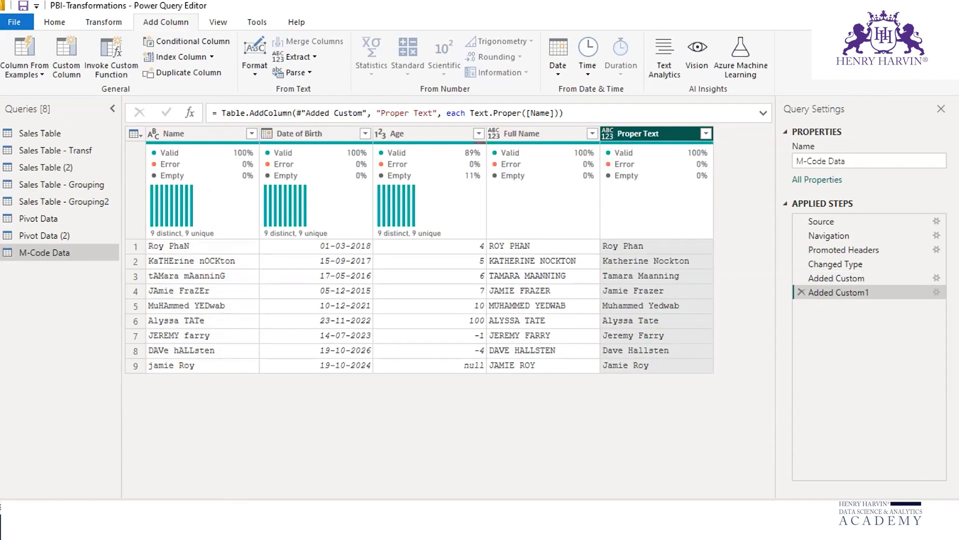
pyautogui.click(514, 525)
pyautogui.moveTo(701, 239)
pyautogui.mouseDown()
pyautogui.moveTo(703, 404)
pyautogui.moveTo(688, 370)
pyautogui.moveTo(712, 365)
pyautogui.moveTo(715, 352)
pyautogui.mouseUp()
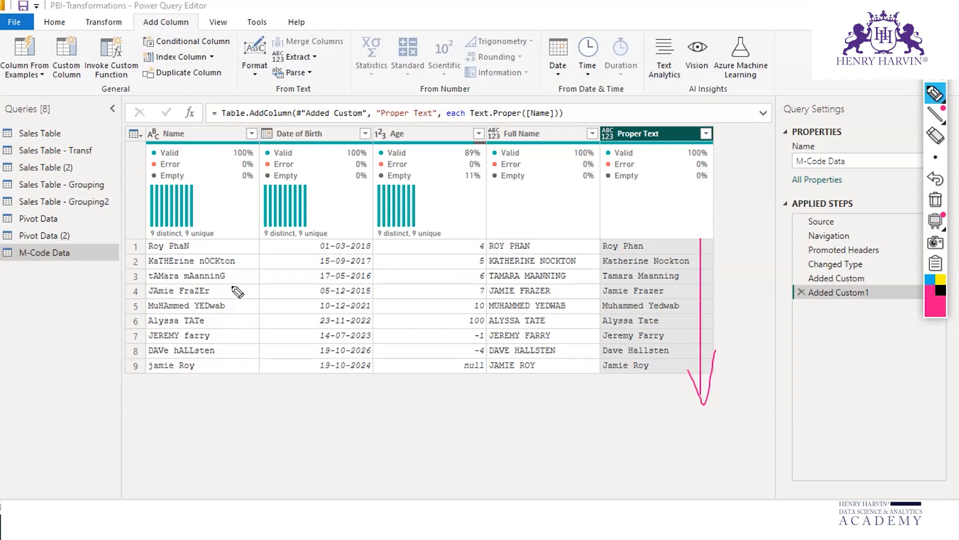
pyautogui.moveTo(240, 241); pyautogui.dragTo(238, 367)
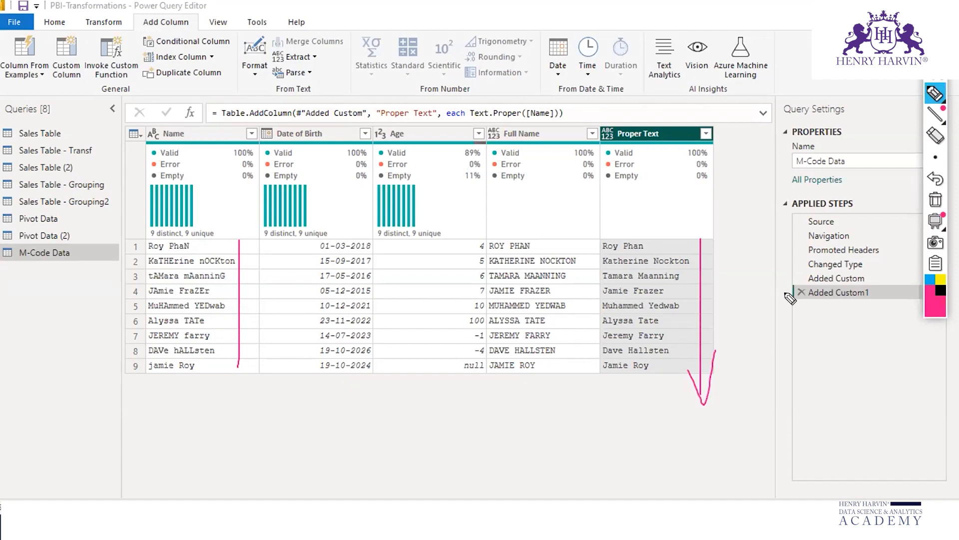
pyautogui.press('Escape')
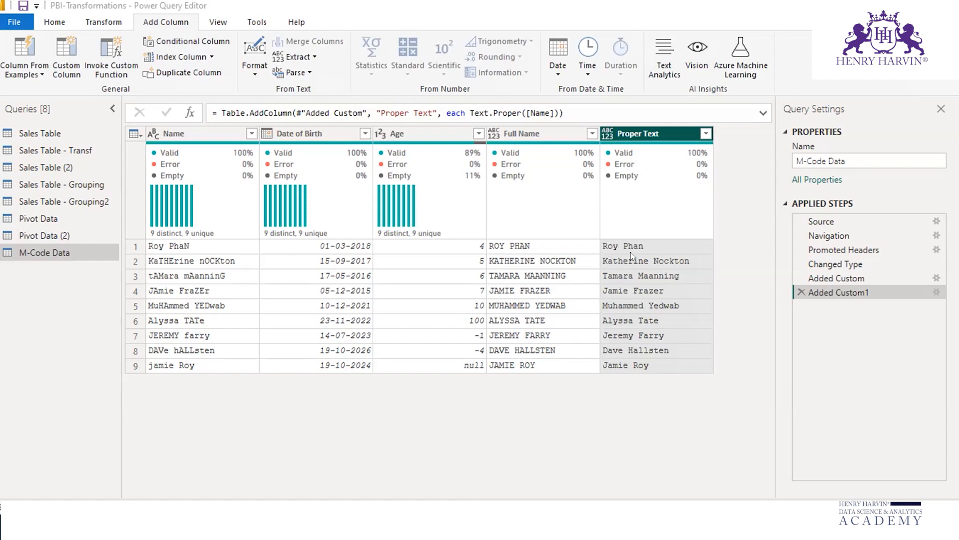
# Step: Delete the applied steps that added the Proper Text and Full Name columns to the M-Code Data query
pyautogui.click(59, 52)
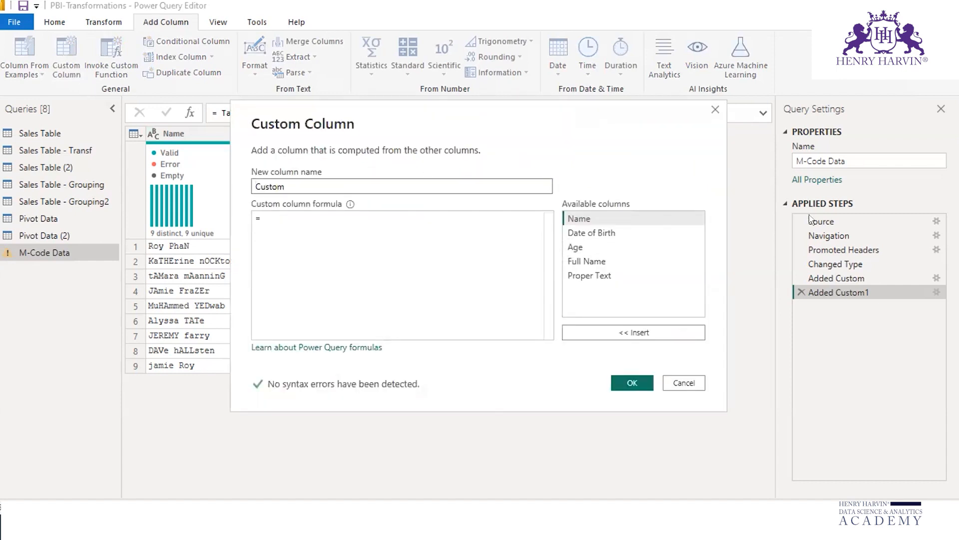
pyautogui.click(714, 110)
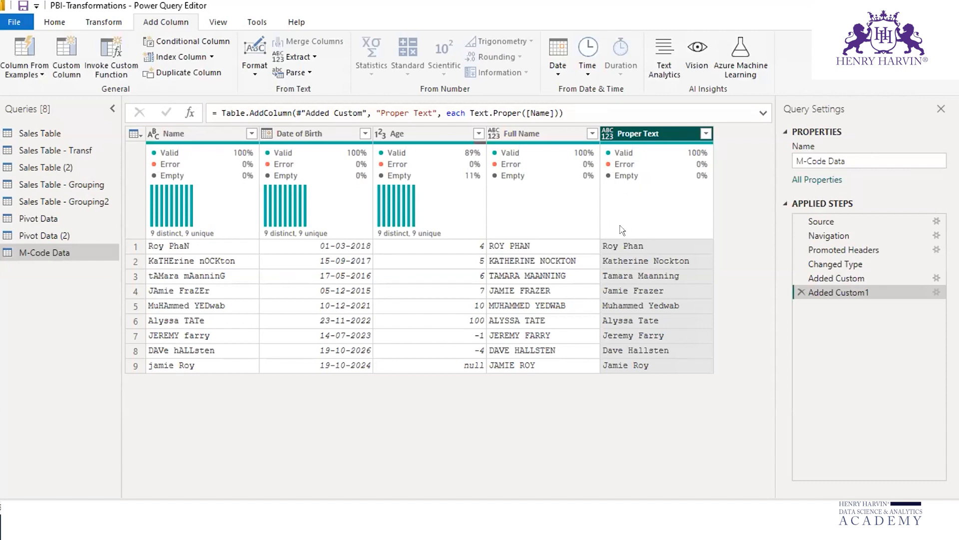
pyautogui.click(801, 292)
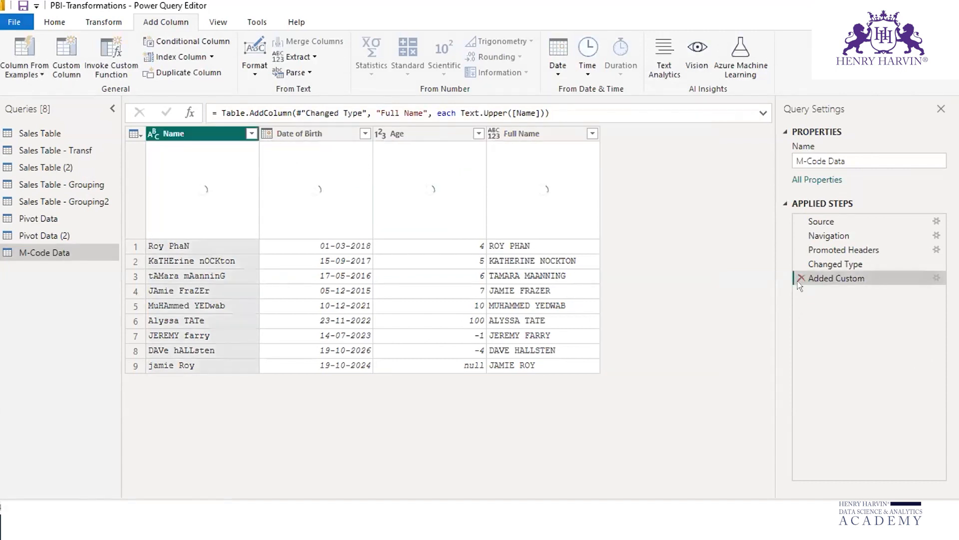
pyautogui.click(801, 278)
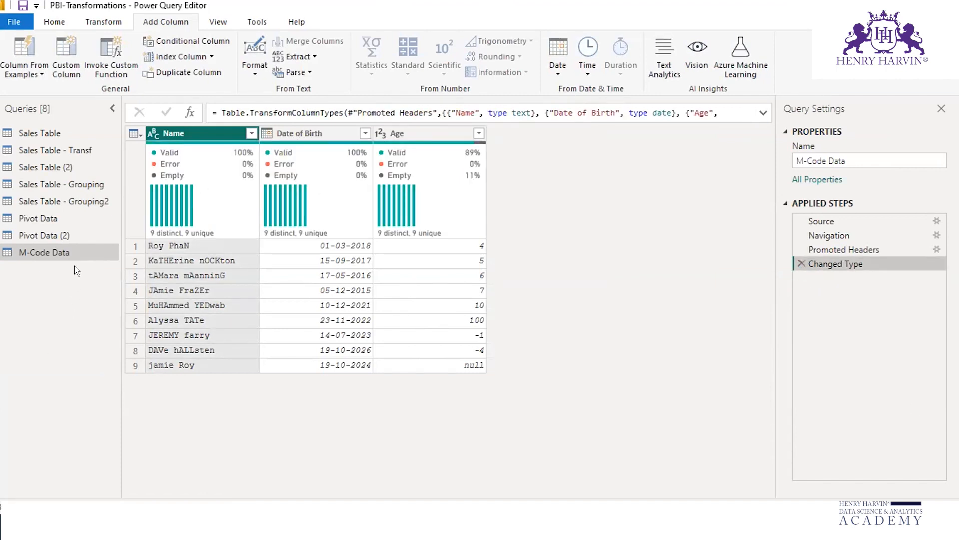
# Step: Duplicate the M-Code Data query and rename the copy as M-Code Data - Text
pyautogui.rightClick(73, 249)
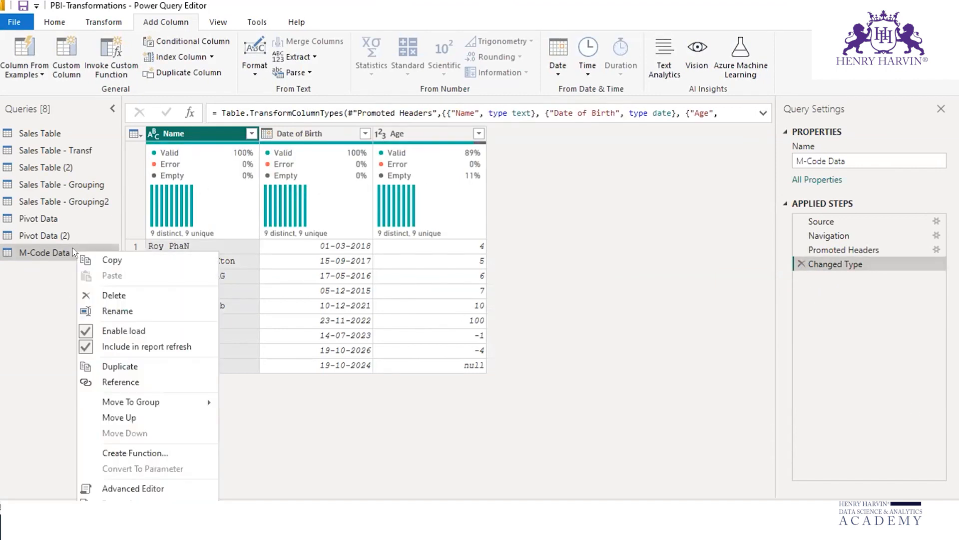
pyautogui.click(118, 361)
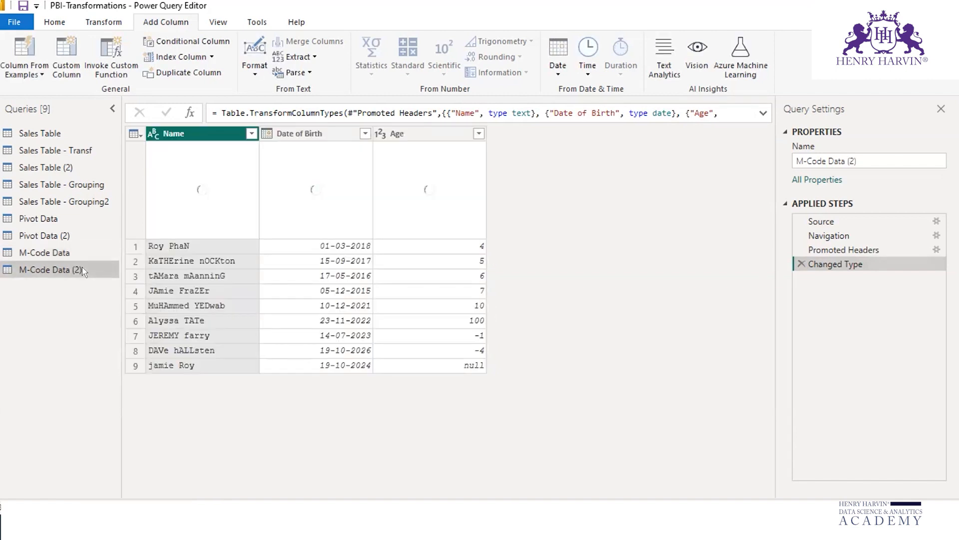
pyautogui.rightClick(82, 267)
pyautogui.click(126, 311)
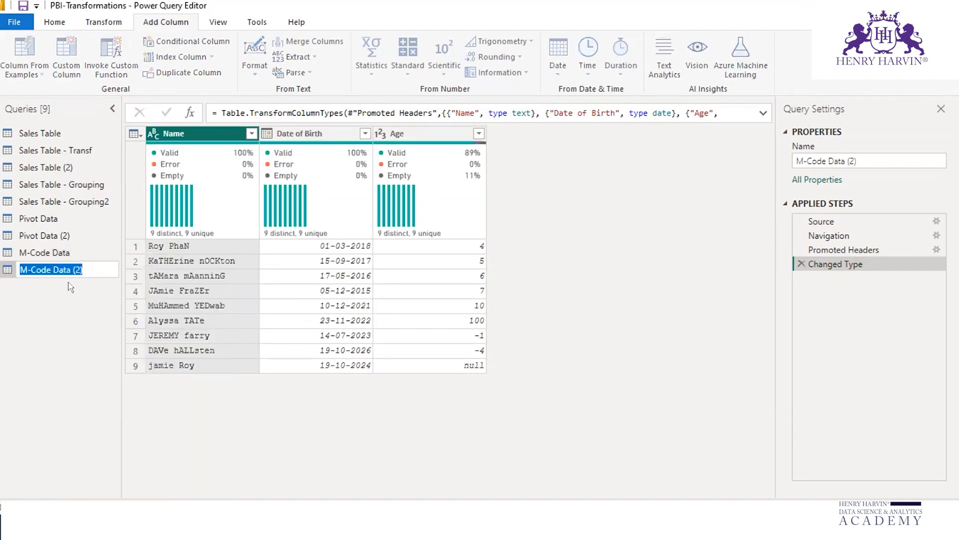
pyautogui.click(96, 267)
pyautogui.press('BackSpace')
pyautogui.press('BackSpace')
pyautogui.press('BackSpace')
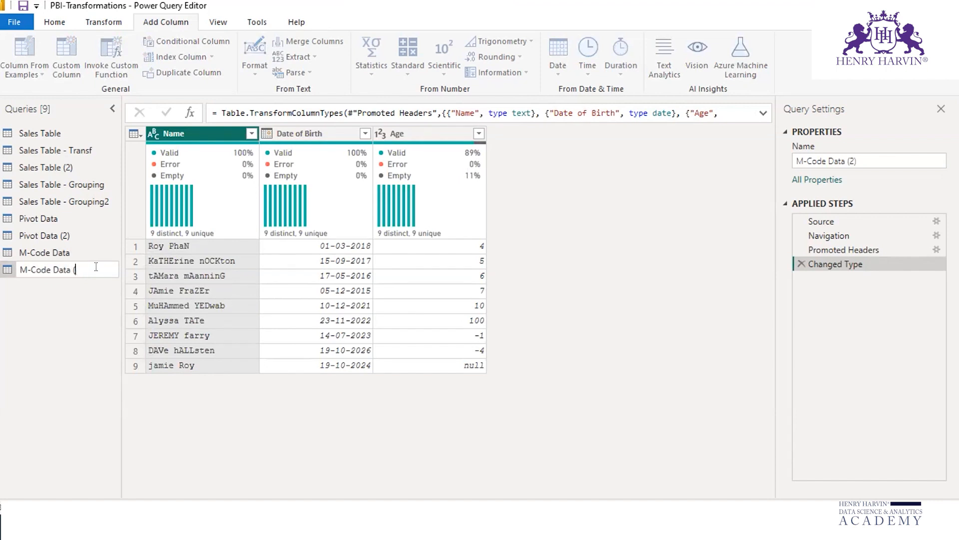
pyautogui.write('- Text')
pyautogui.click(543, 203)
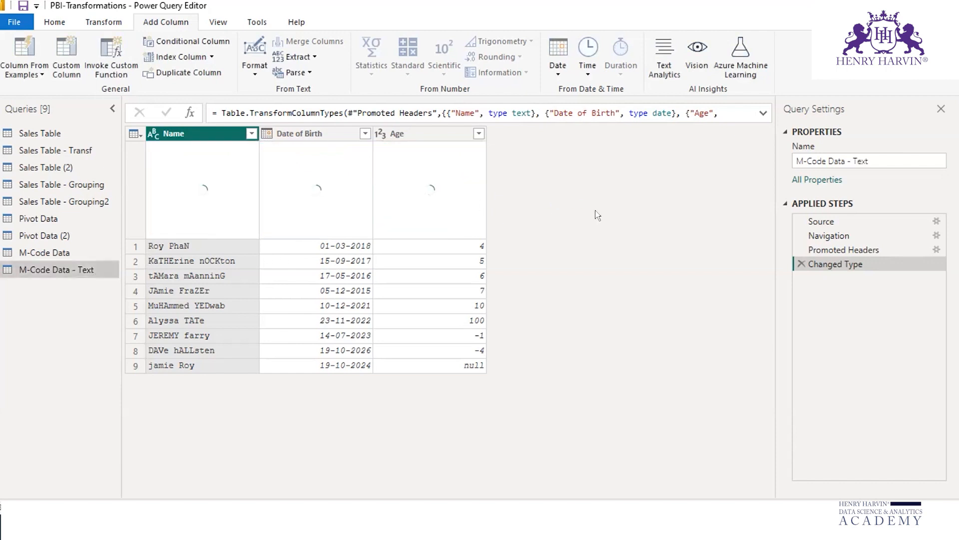
# Step: Start a custom column in the M-Code Data - Text query with the formula Text.Upper([Name])
pyautogui.click(64, 53)
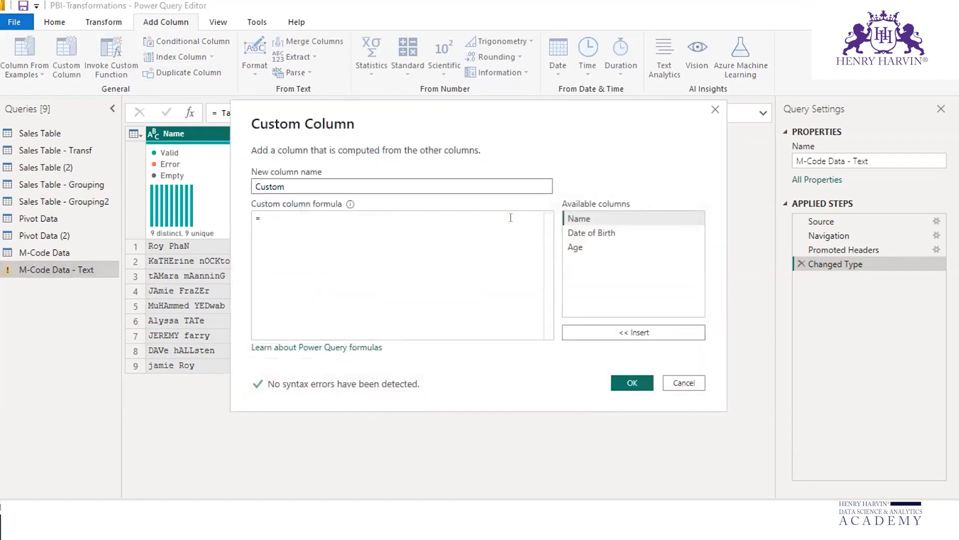
pyautogui.click(291, 217)
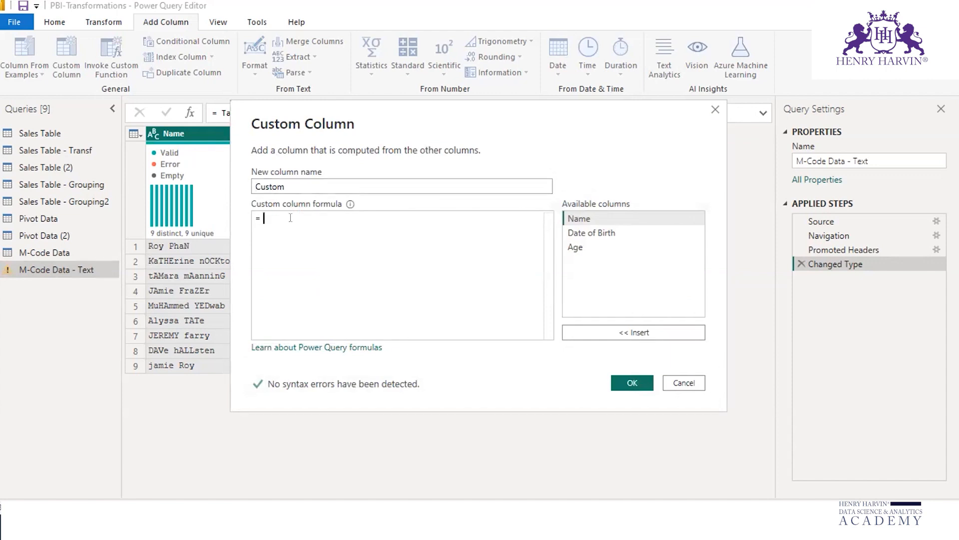
pyautogui.write('tex')
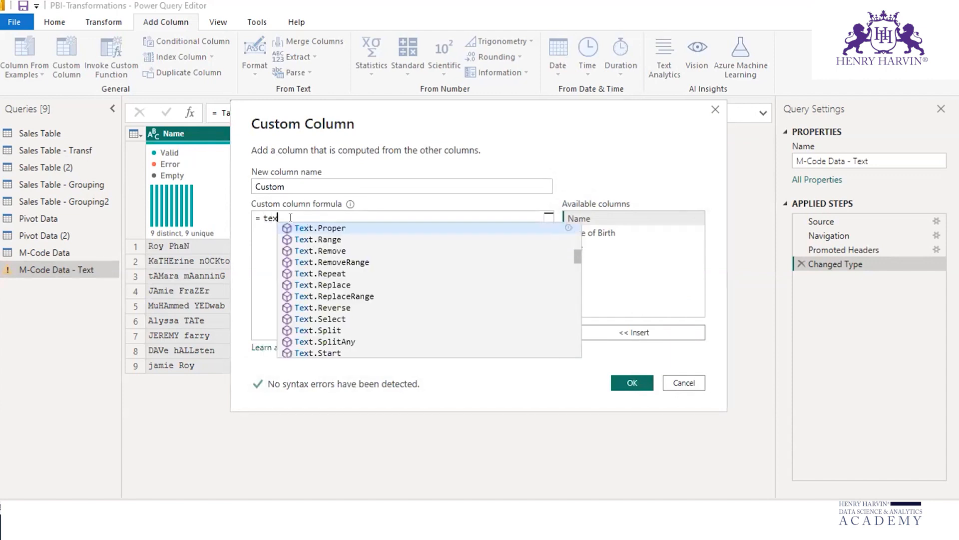
pyautogui.write('t.u')
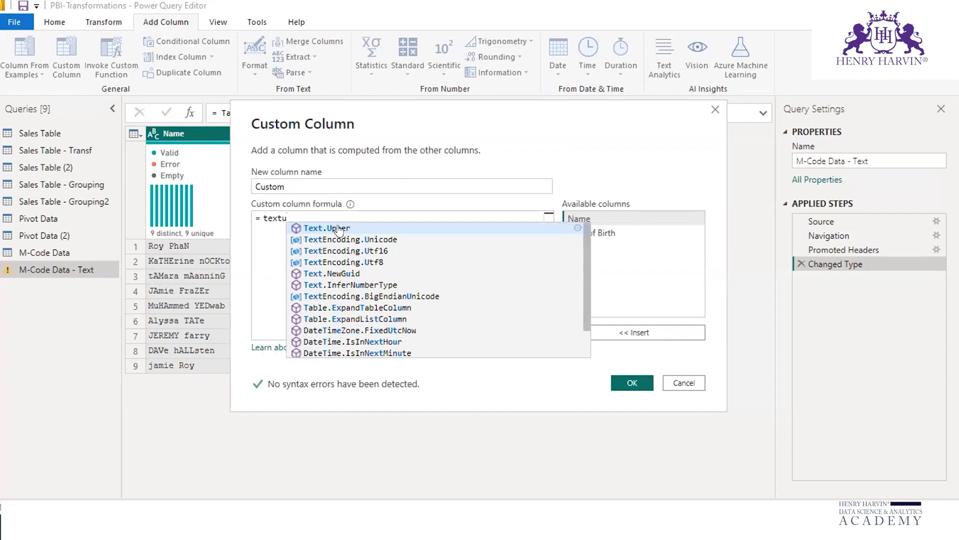
pyautogui.click(375, 228)
pyautogui.write('(')
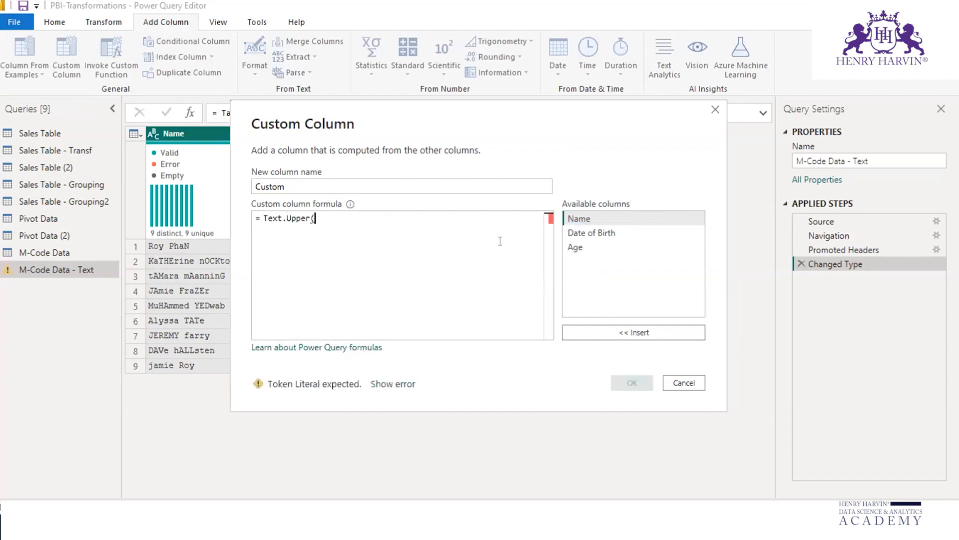
pyautogui.click(627, 331)
pyautogui.write(')')
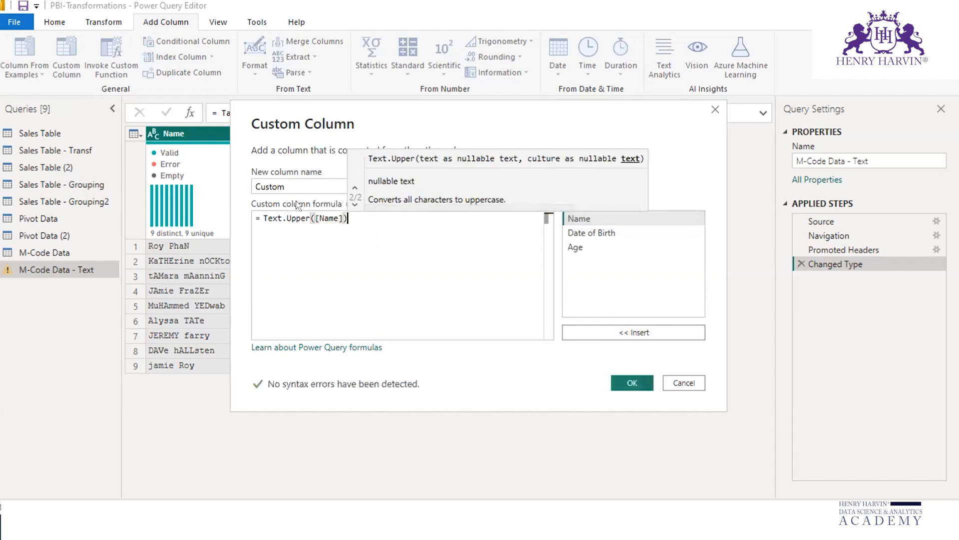
# Step: Name the custom column Upper and add it to the query
pyautogui.click(288, 181)
pyautogui.press('BackSpace')
pyautogui.press('BackSpace')
pyautogui.press('BackSpace')
pyautogui.press('BackSpace')
pyautogui.press('BackSpace')
pyautogui.press('BackSpace')
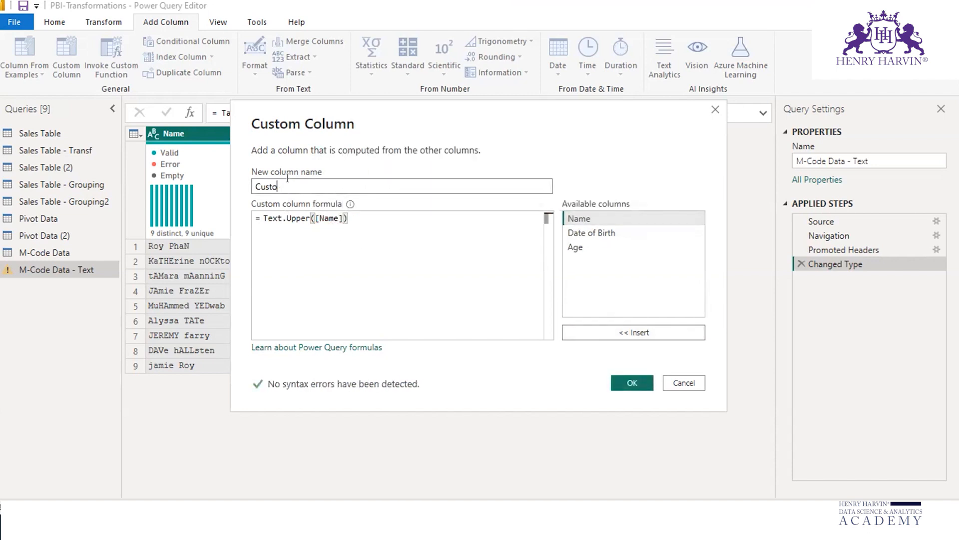
pyautogui.write('Upper')
pyautogui.click(633, 383)
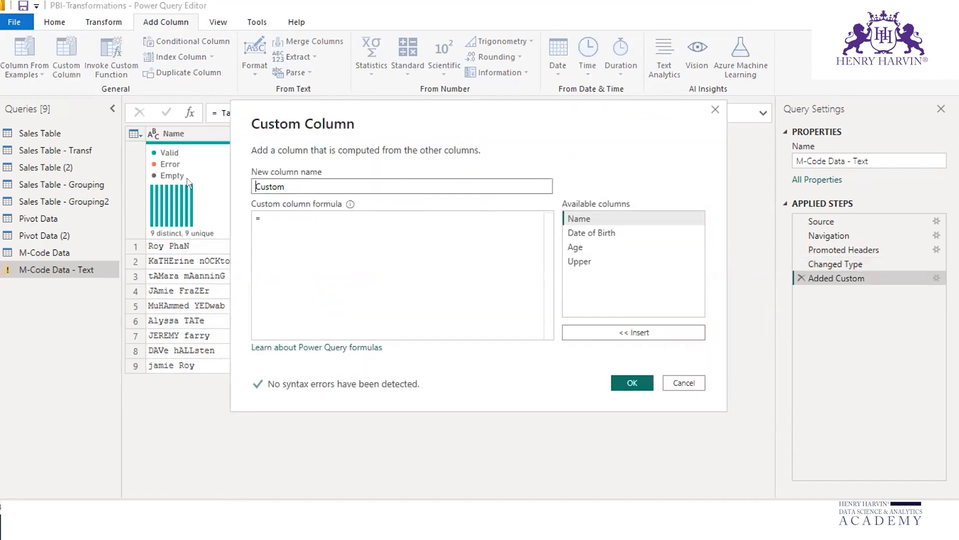
# Step: Name another new custom column Proper Name
pyautogui.write('Text')
pyautogui.press('BackSpace')
pyautogui.press('BackSpace')
pyautogui.press('BackSpace')
pyautogui.press('BackSpace')
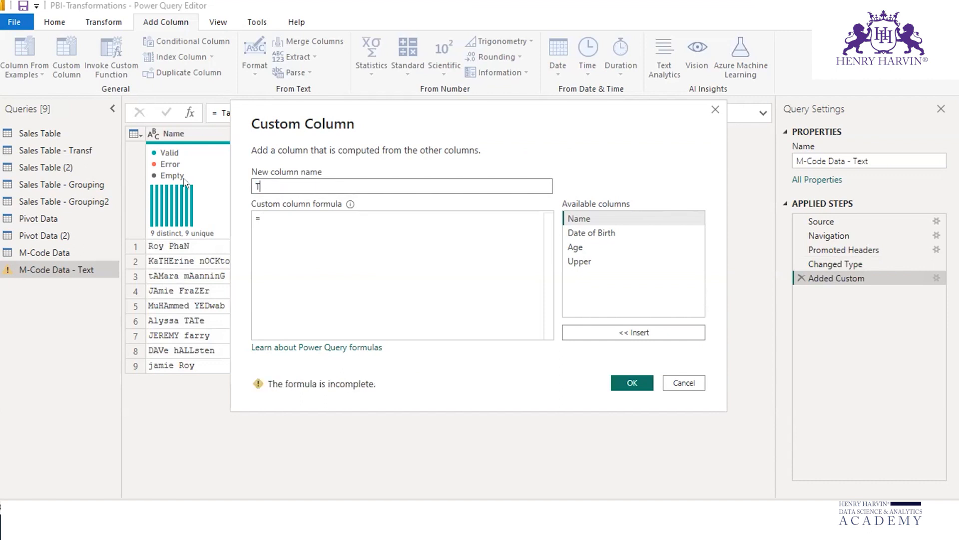
pyautogui.write('Proper Name')
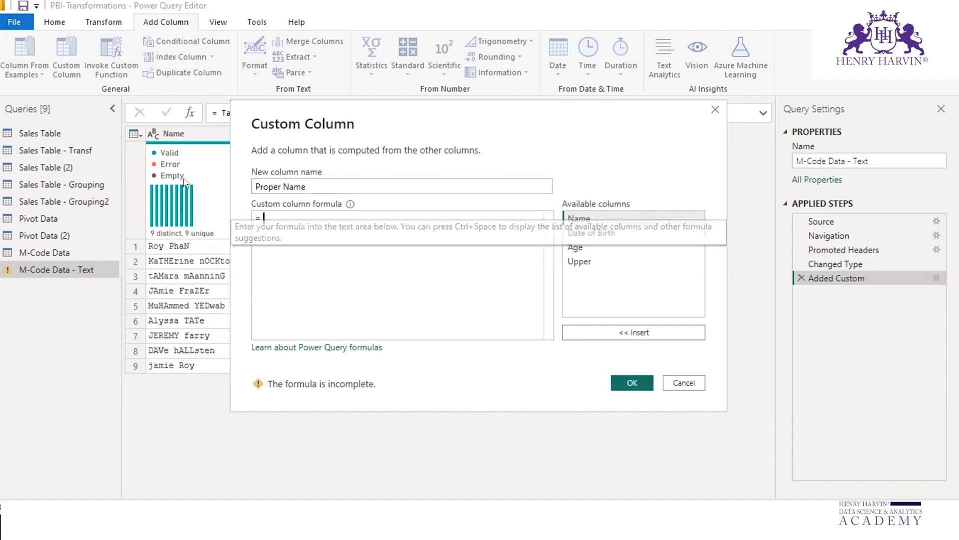
pyautogui.write('tet')
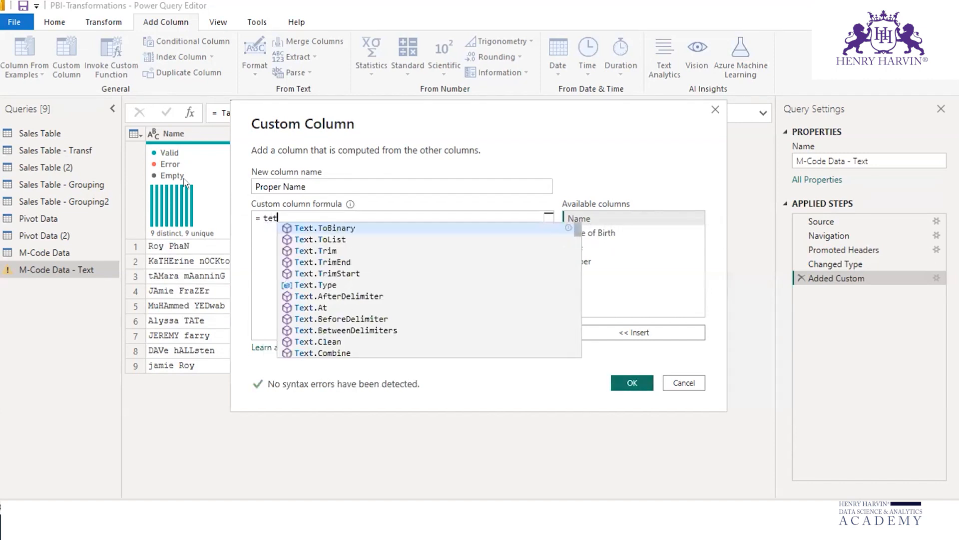
pyautogui.write('pr')
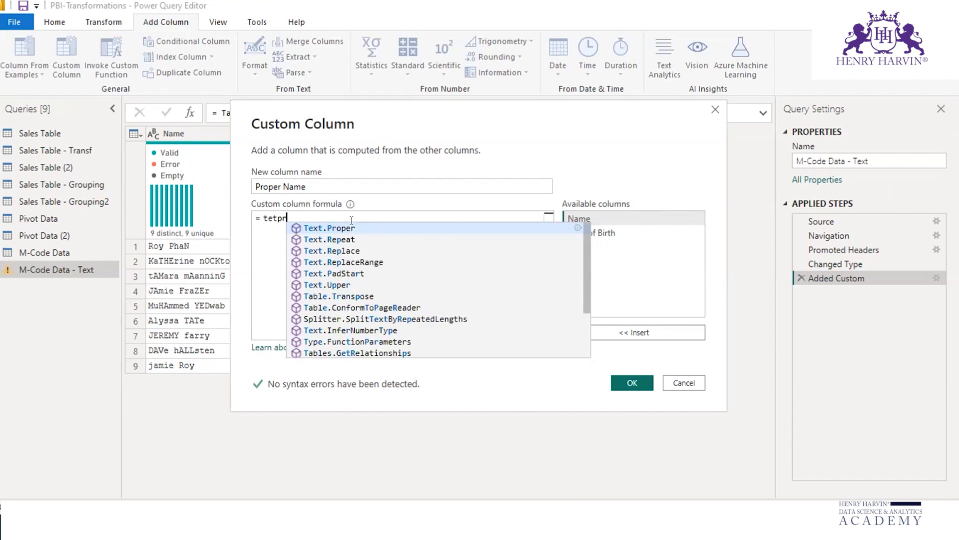
# Step: Enter the formula Text.Proper([Name]) for the Proper Name column and add the column to the query
pyautogui.press('Tab')
pyautogui.write('(')
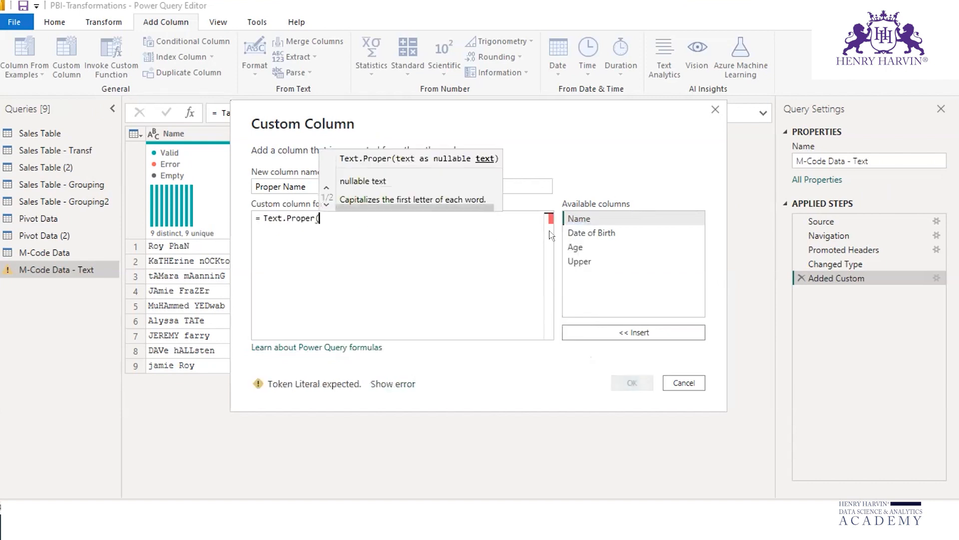
pyautogui.click(637, 330)
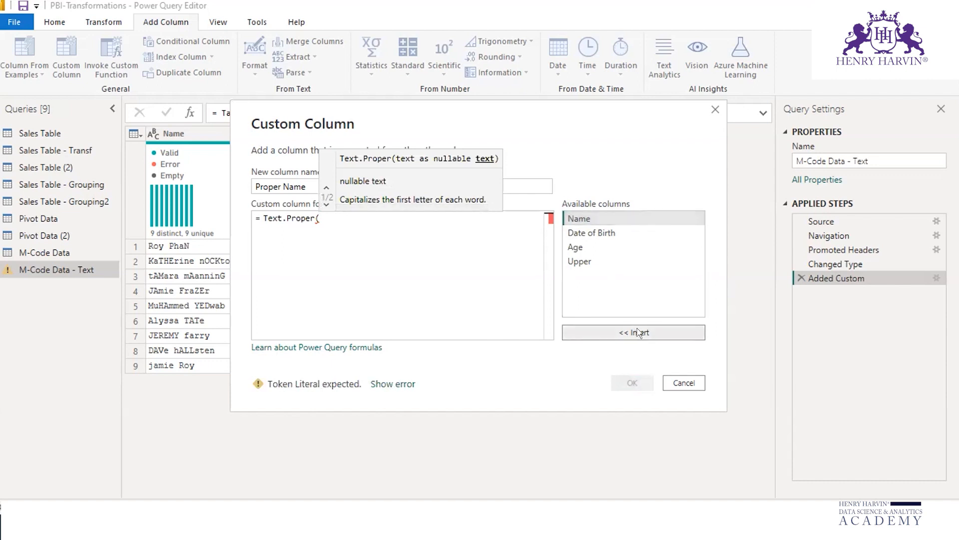
pyautogui.write(')')
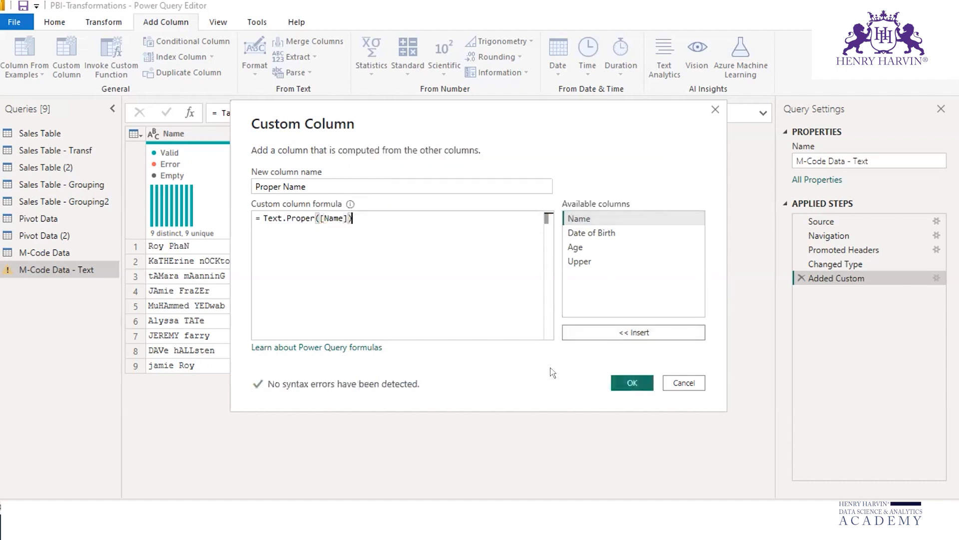
pyautogui.click(625, 381)
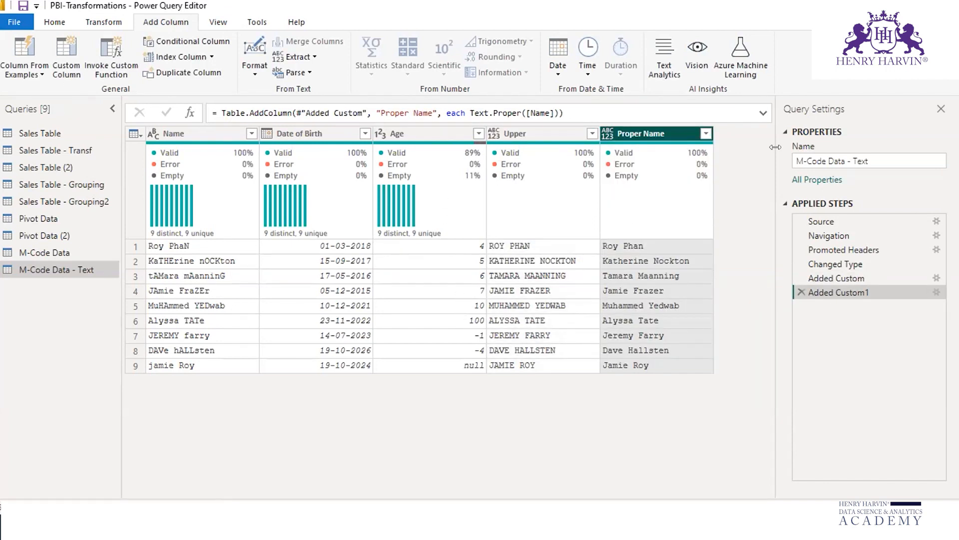
# Step: Start another custom column in the M-Code Data - Text query and name it BeforeDelimiter
pyautogui.click(67, 55)
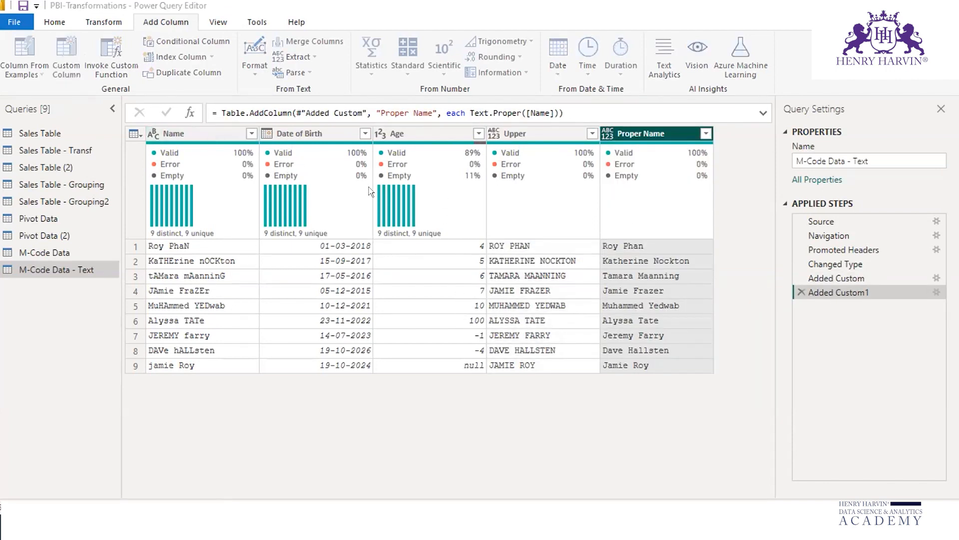
pyautogui.moveTo(290, 187); pyautogui.dragTo(209, 174)
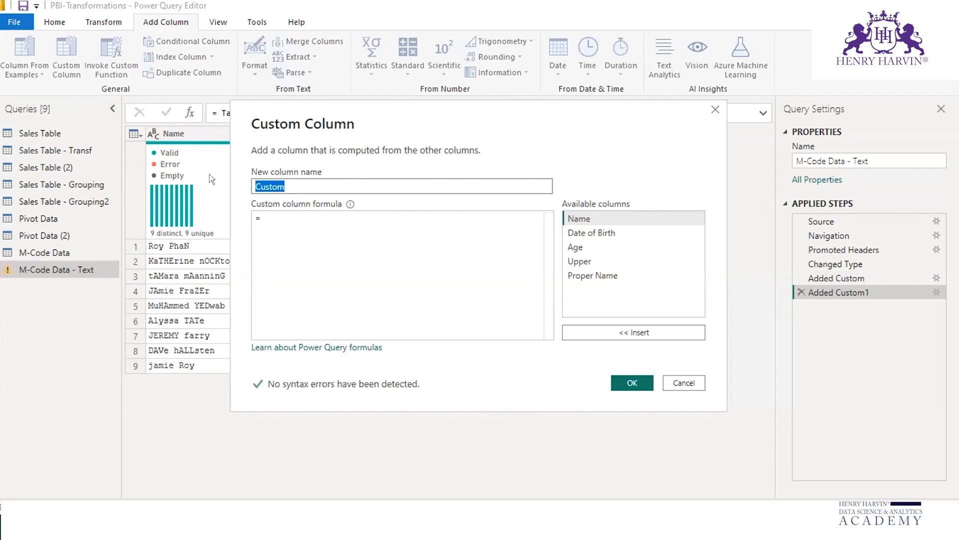
pyautogui.write('BeforeDelimiter')
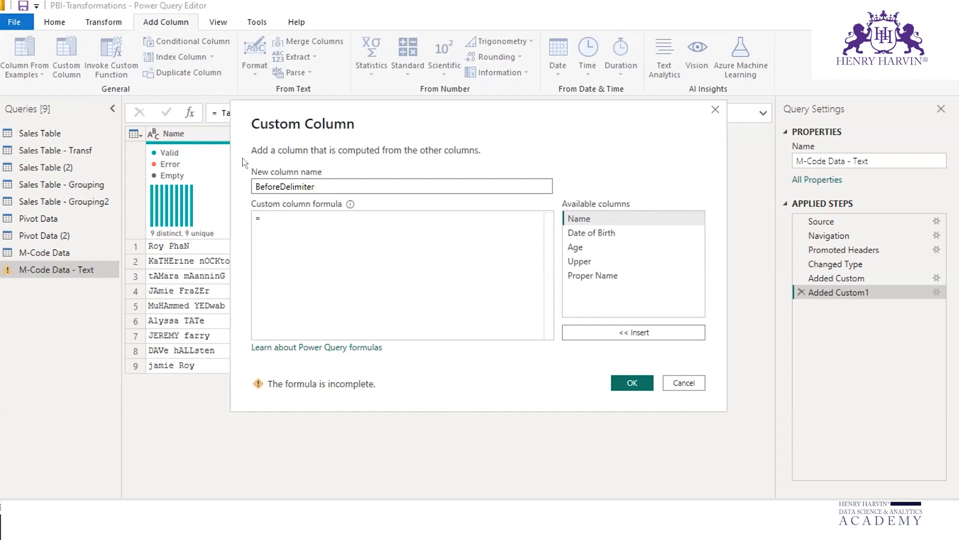
# Step: Begin the BeforeDelimiter column's formula with the suggested Text.BeforeDelimiter function
pyautogui.click(275, 213)
pyautogui.write('textbef')
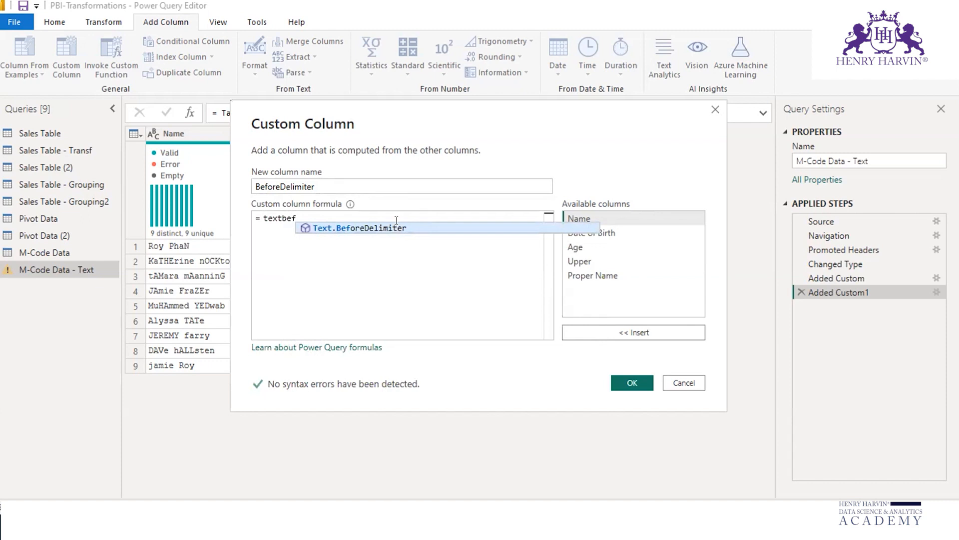
pyautogui.press('Tab')
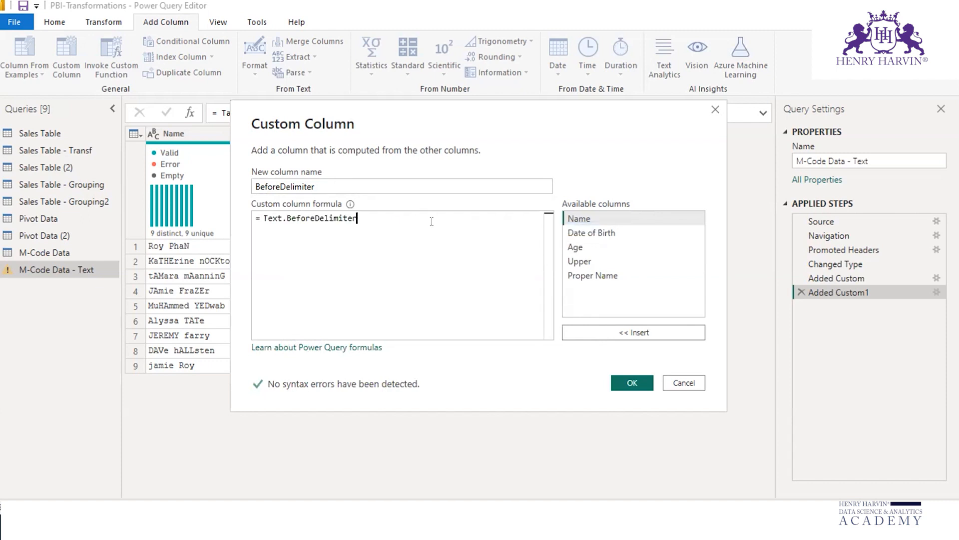
# Step: Clear the BeforeDelimiter column's formula, enter text instead and look through the suggested Text functions
pyautogui.press('BackSpace')
pyautogui.press('BackSpace')
pyautogui.press('BackSpace')
pyautogui.press('BackSpace')
pyautogui.press('BackSpace')
pyautogui.press('BackSpace')
pyautogui.press('BackSpace')
pyautogui.press('BackSpace')
pyautogui.press('BackSpace')
pyautogui.press('BackSpace')
pyautogui.press('BackSpace')
pyautogui.press('BackSpace')
pyautogui.press('BackSpace')
pyautogui.press('BackSpace')
pyautogui.press('BackSpace')
pyautogui.press('BackSpace')
pyautogui.press('BackSpace')
pyautogui.press('BackSpace')
pyautogui.write('text')
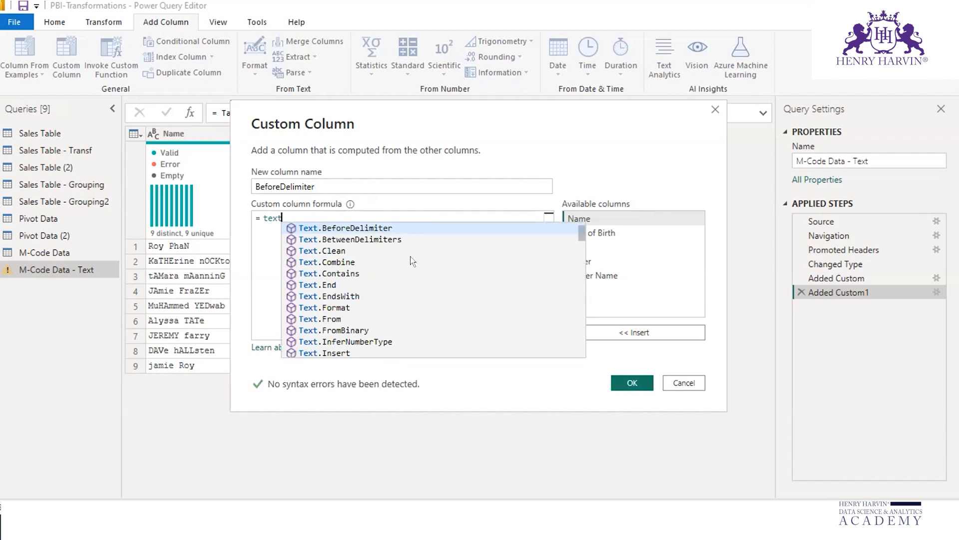
pyautogui.scroll(-2, 411, 260)
pyautogui.scroll(3, 410, 257)
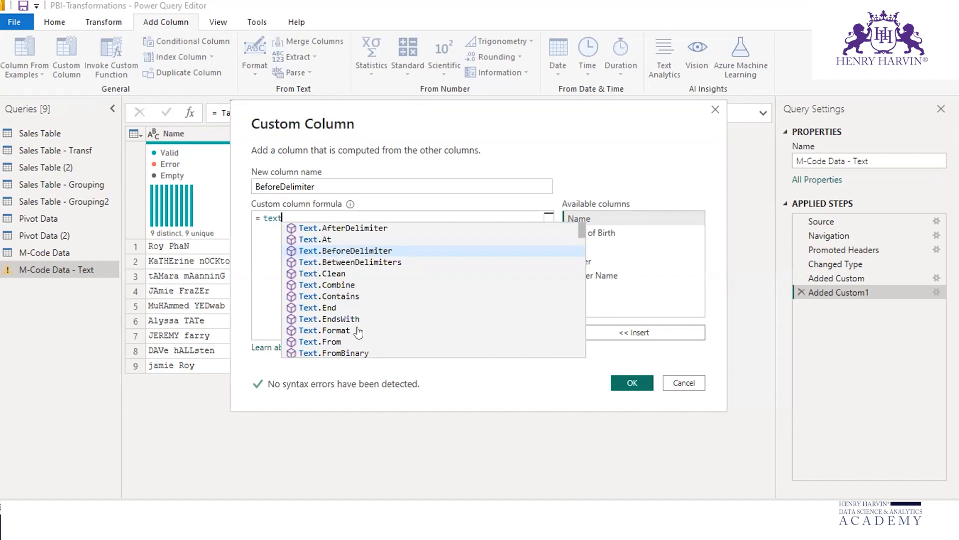
pyautogui.scroll(-1, 357, 324)
pyautogui.scroll(-2, 356, 324)
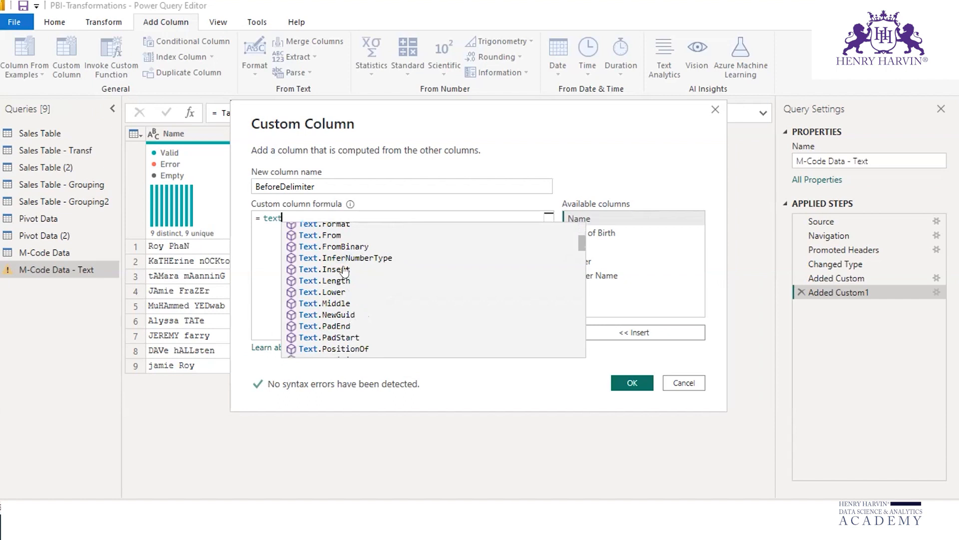
pyautogui.scroll(-2, 364, 323)
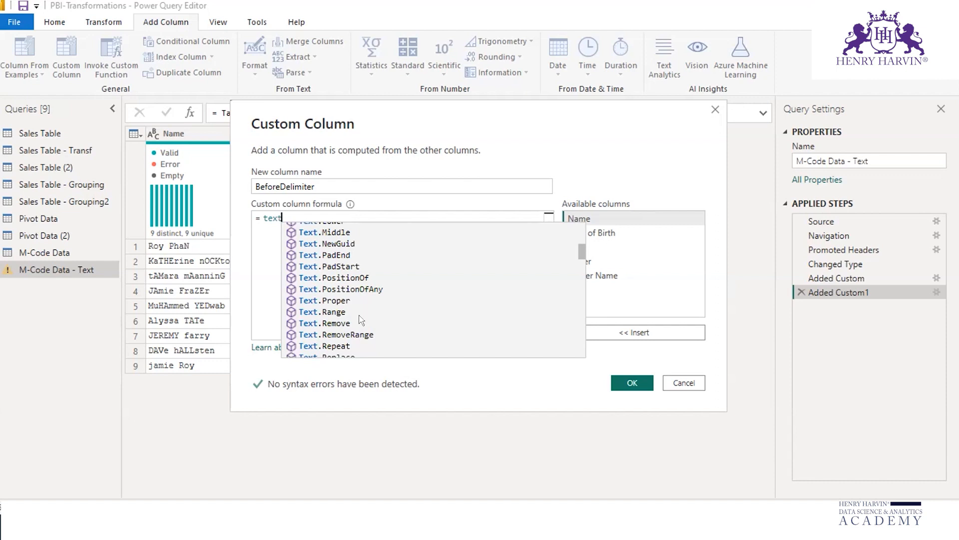
pyautogui.scroll(-2, 363, 321)
pyautogui.scroll(-1, 363, 320)
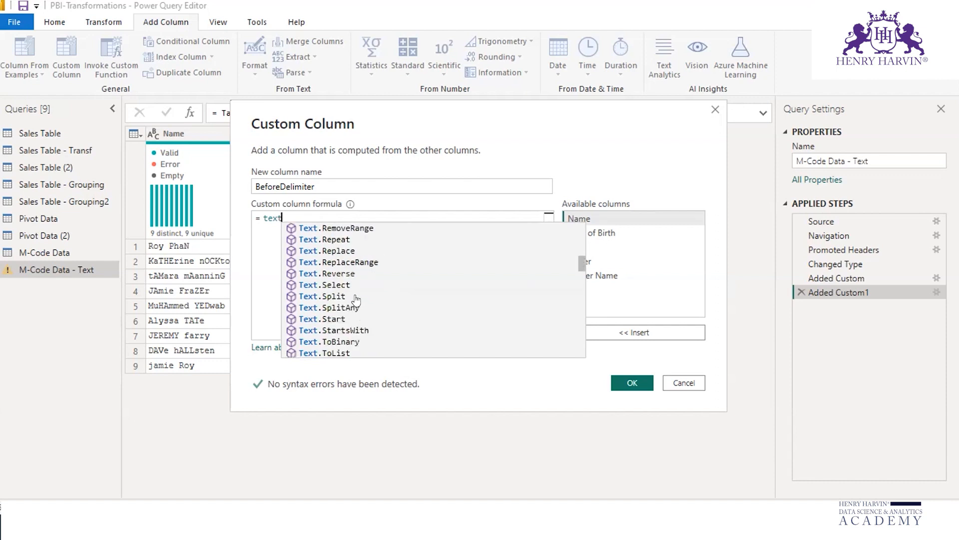
pyautogui.scroll(-5, 364, 271)
pyautogui.scroll(-1, 364, 270)
pyautogui.scroll(2, 364, 270)
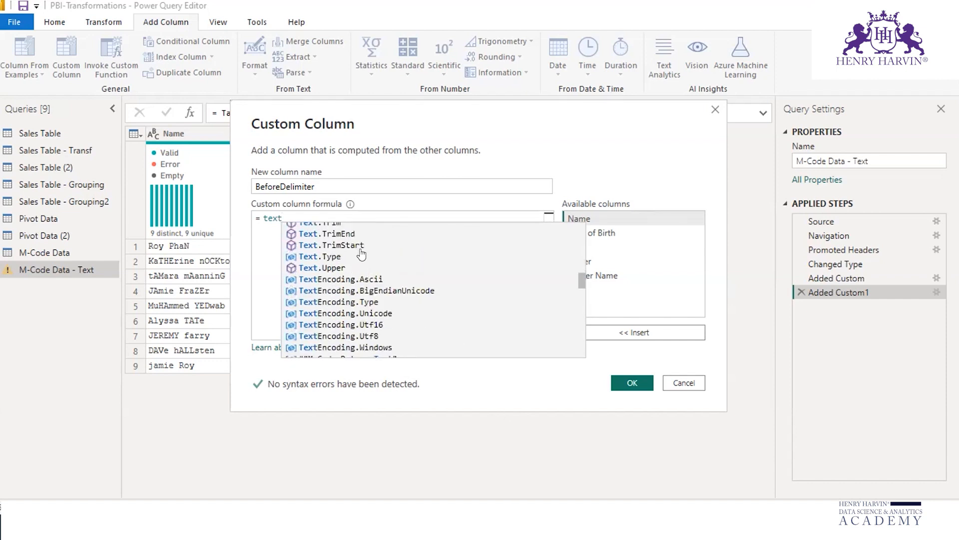
pyautogui.scroll(6, 362, 255)
pyautogui.scroll(5, 362, 254)
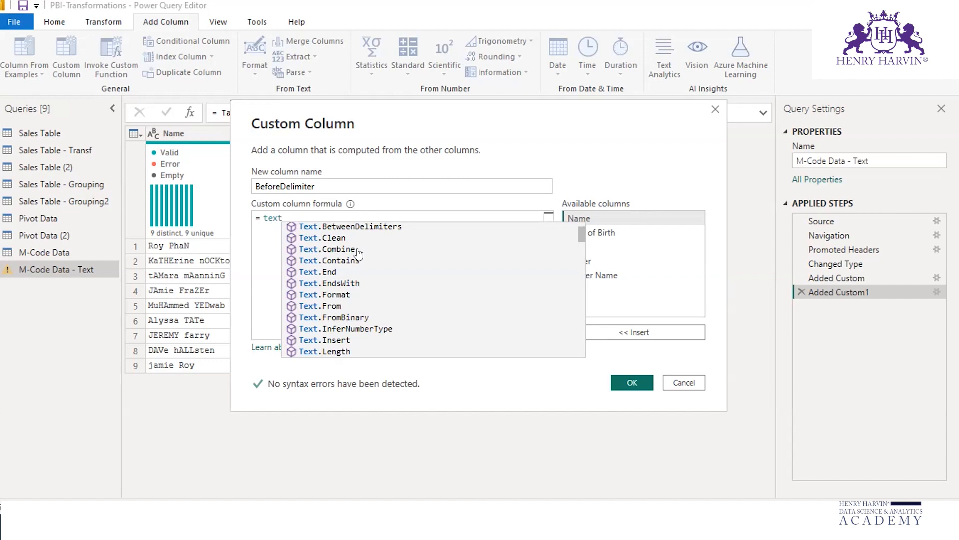
pyautogui.scroll(-1, 376, 268)
pyautogui.scroll(2, 375, 267)
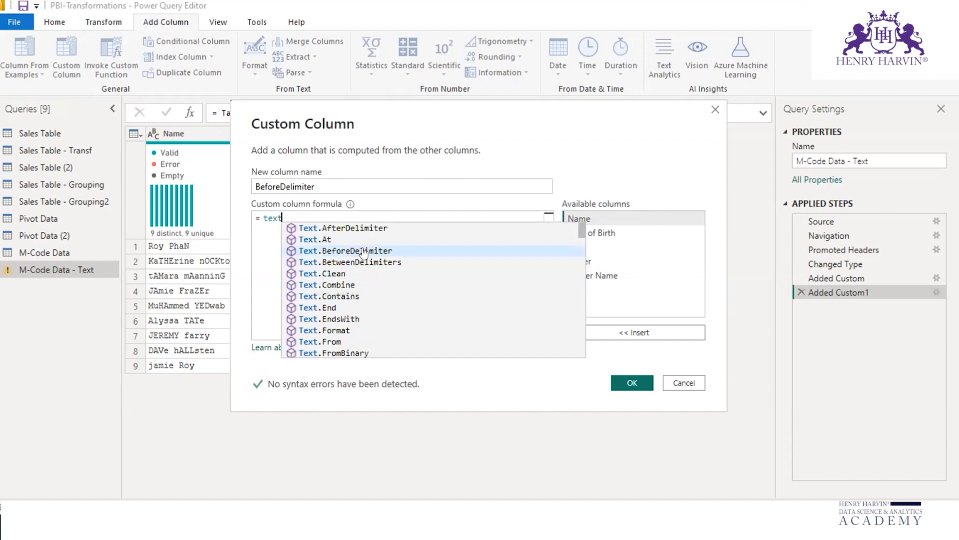
# Step: Enter the formula Text.BeforeDelimiter([Name]," ") for the BeforeDelimiter column and add the column to the query
pyautogui.click(364, 251)
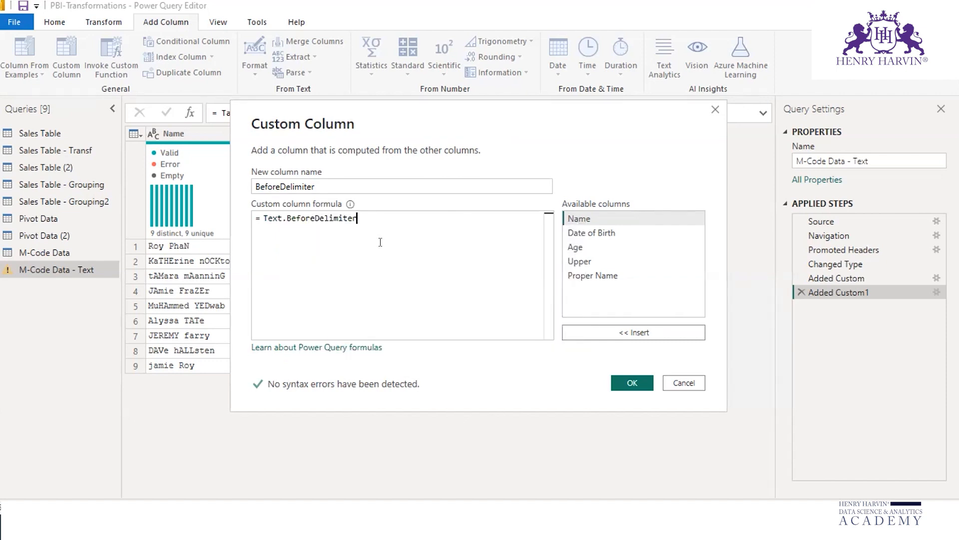
pyautogui.write('(')
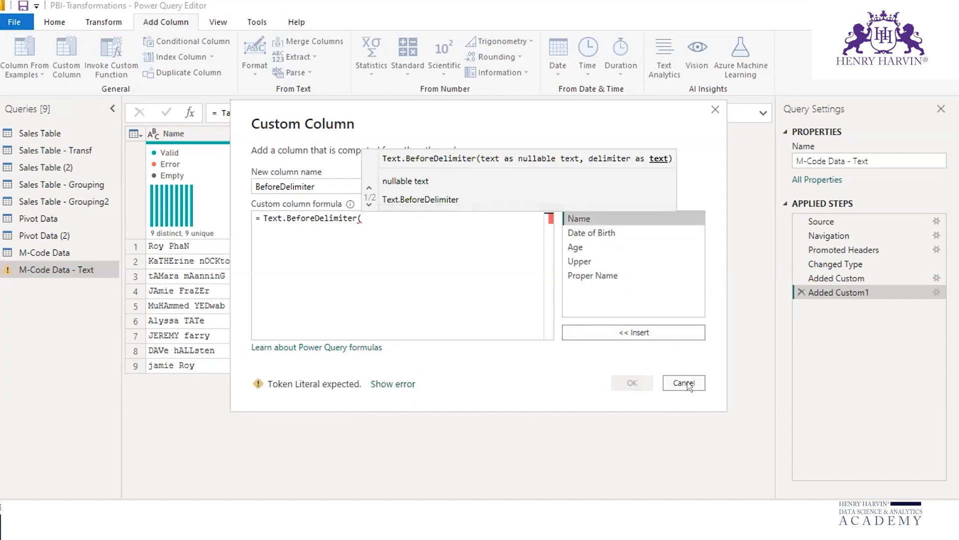
pyautogui.click(639, 330)
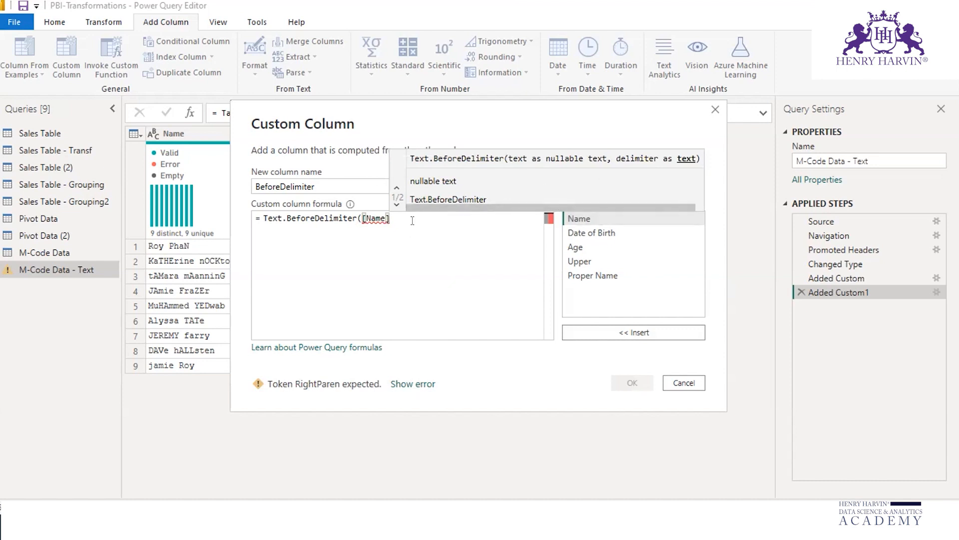
pyautogui.write(',')
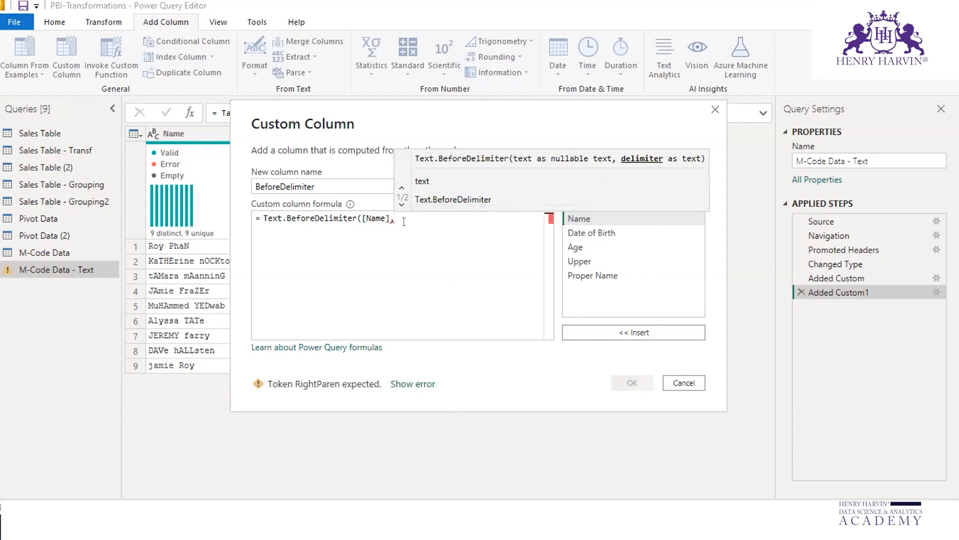
pyautogui.write('"')
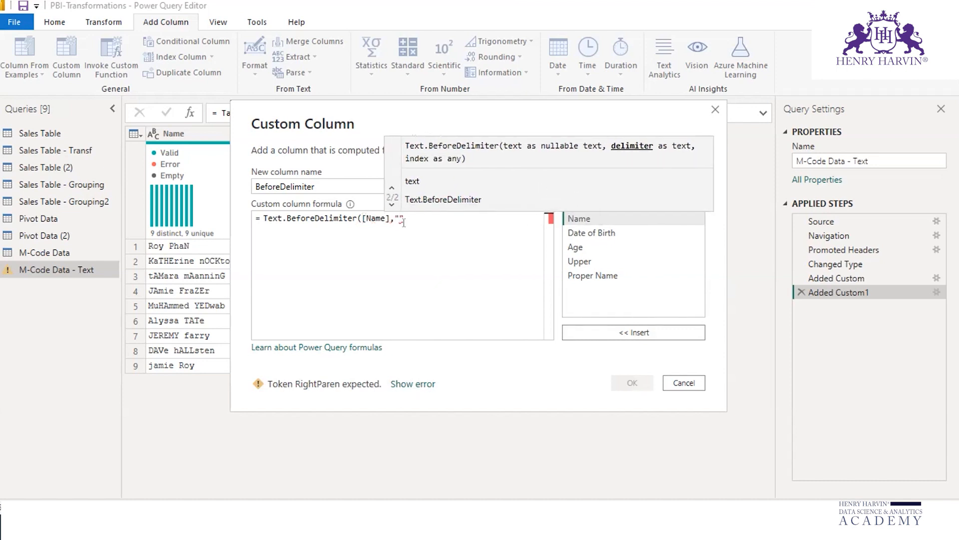
pyautogui.click(409, 211)
pyautogui.click(399, 213)
pyautogui.write('"')
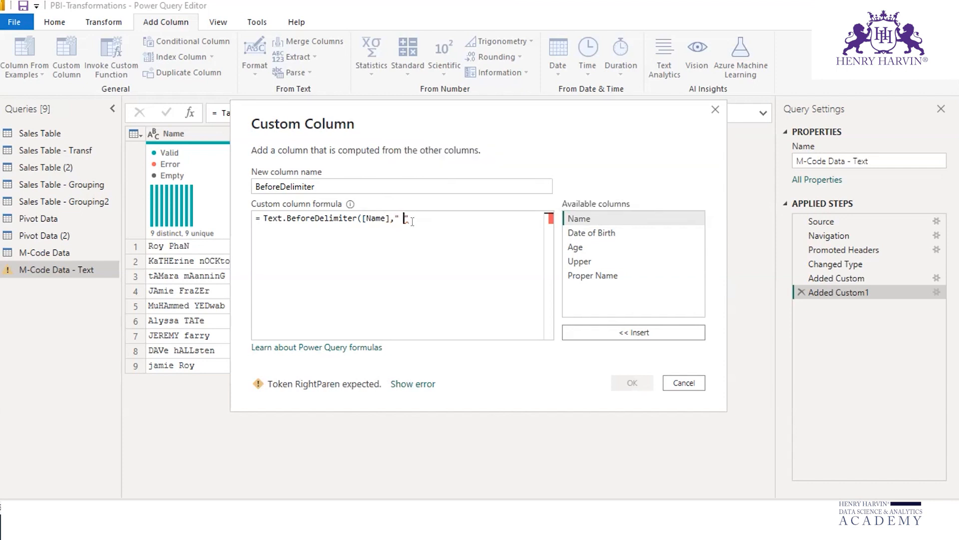
pyautogui.write(')')
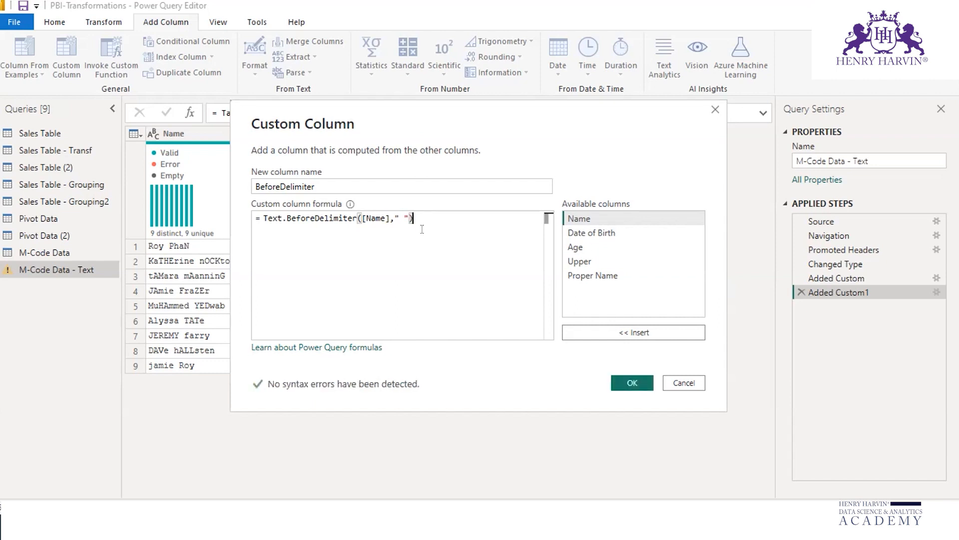
pyautogui.click(630, 383)
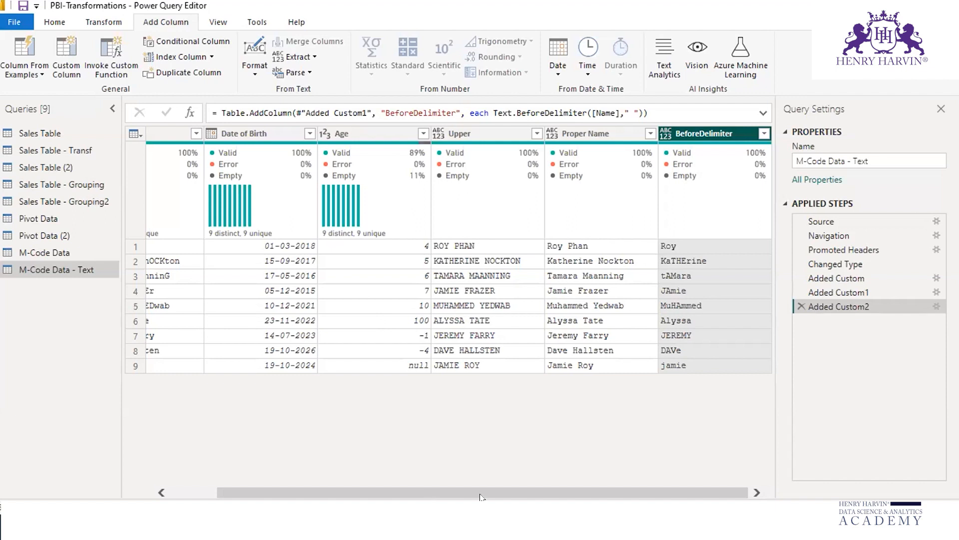
# Step: Start another custom column in the M-Code Data - Text query and name it AfterDelimiter
pyautogui.moveTo(613, 487); pyautogui.dragTo(567, 487)
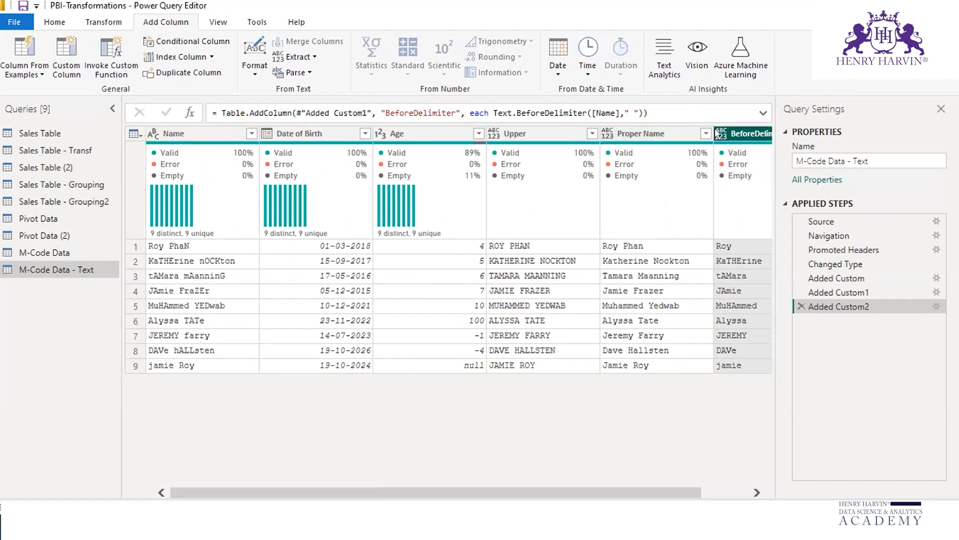
pyautogui.click(66, 57)
pyautogui.write('AfterDe')
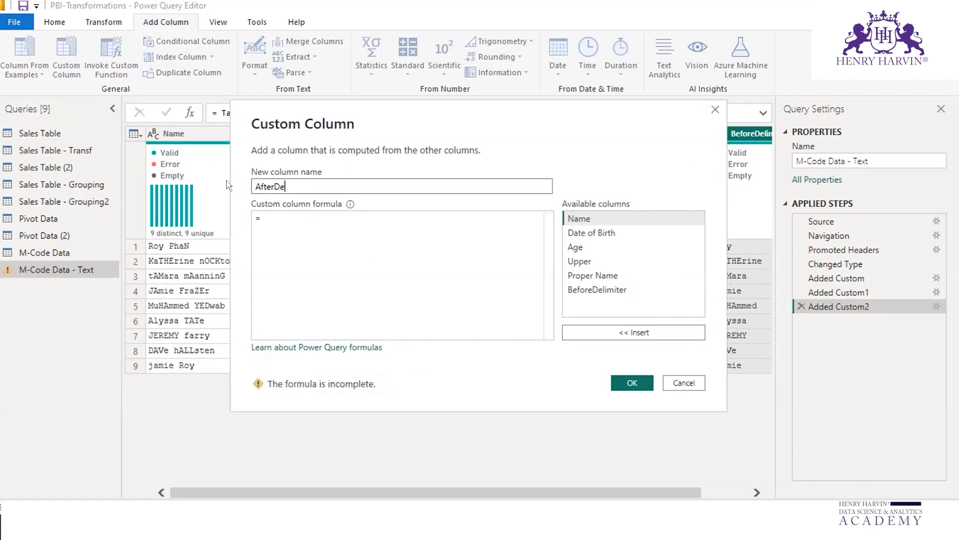
pyautogui.write('limiter')
pyautogui.press('Tab')
pyautogui.press('Tab')
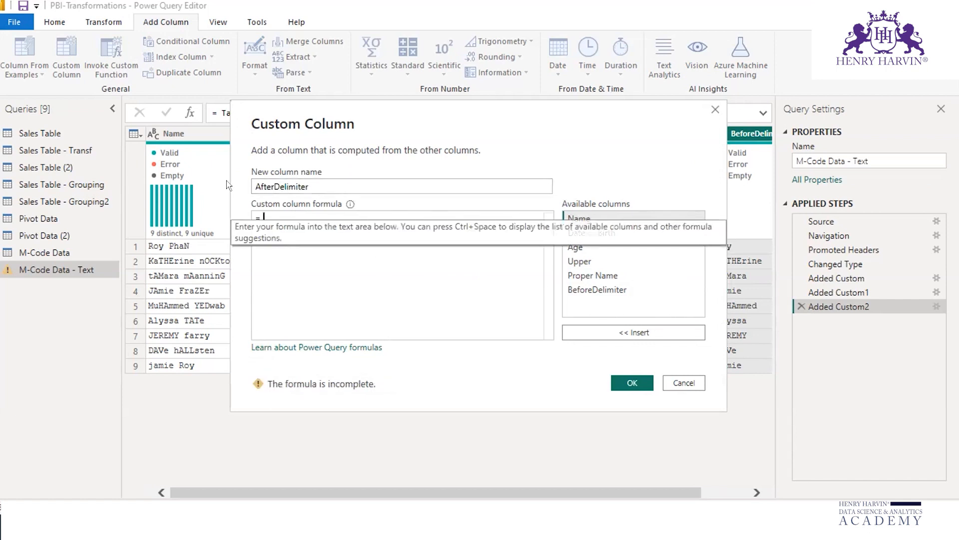
# Step: Enter the formula Text.AfterDelimiter([Name]," ") for the AfterDelimiter column and add the column to the query
pyautogui.write('texta')
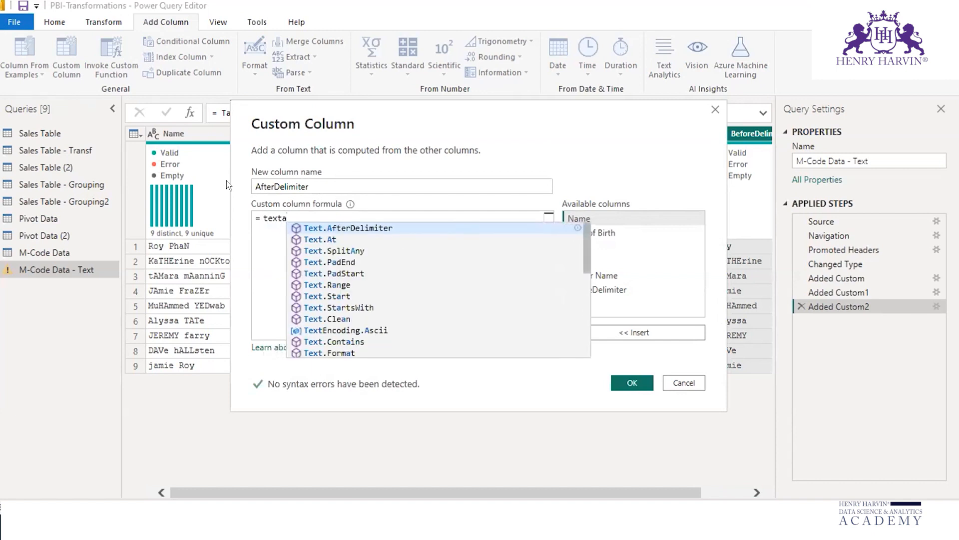
pyautogui.click(379, 228)
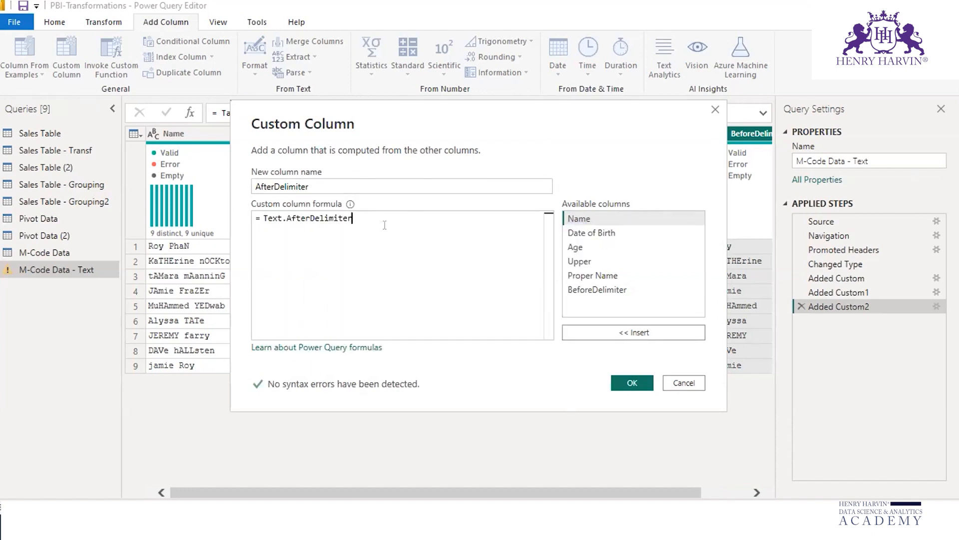
pyautogui.write('(')
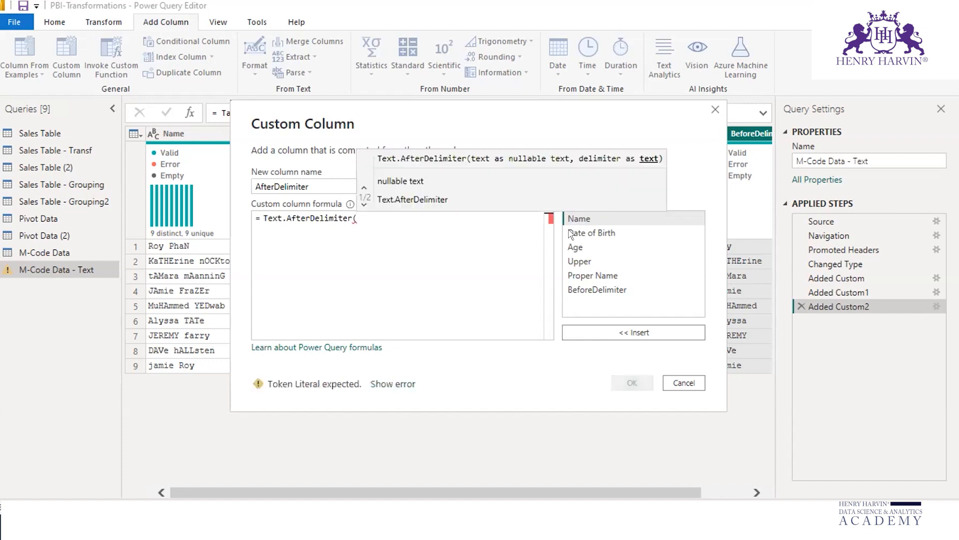
pyautogui.click(658, 332)
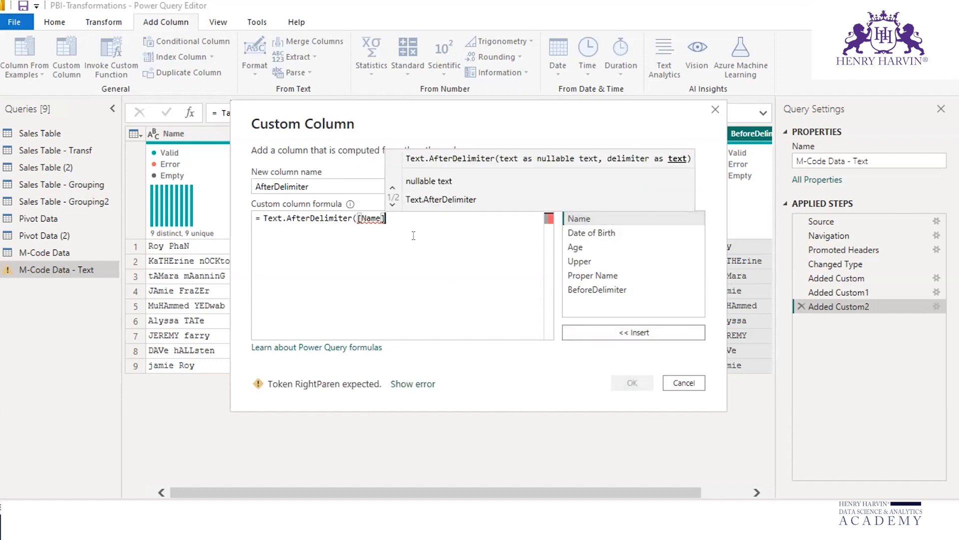
pyautogui.write(',"')
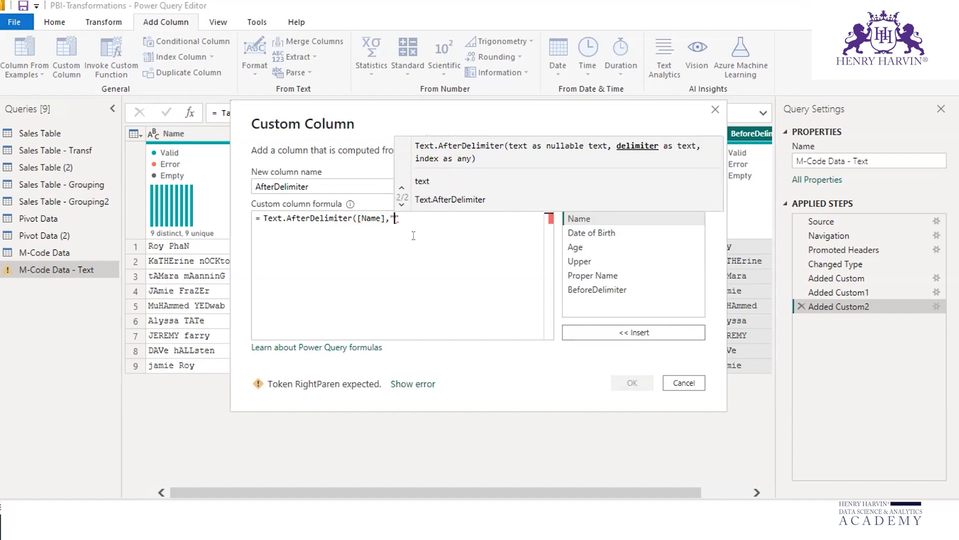
pyautogui.write(' ")')
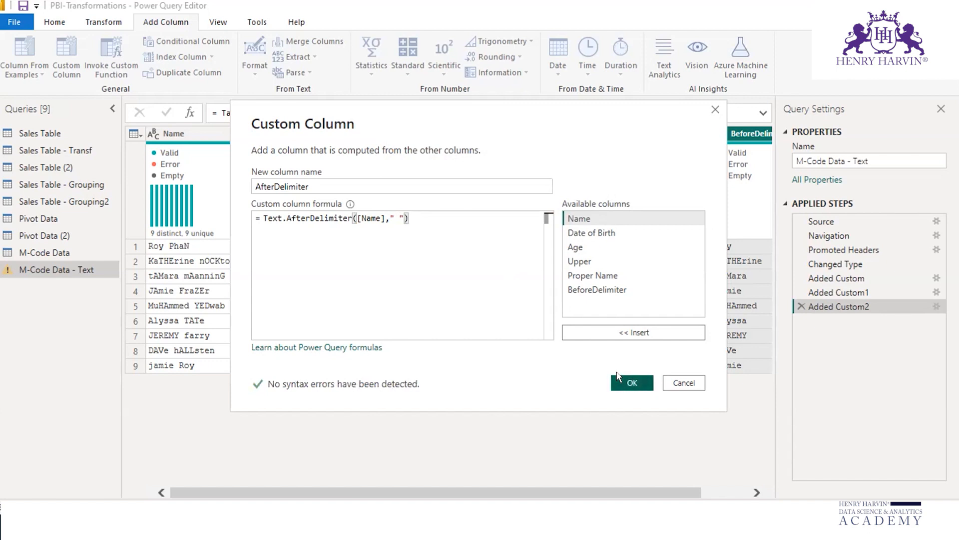
pyautogui.click(619, 378)
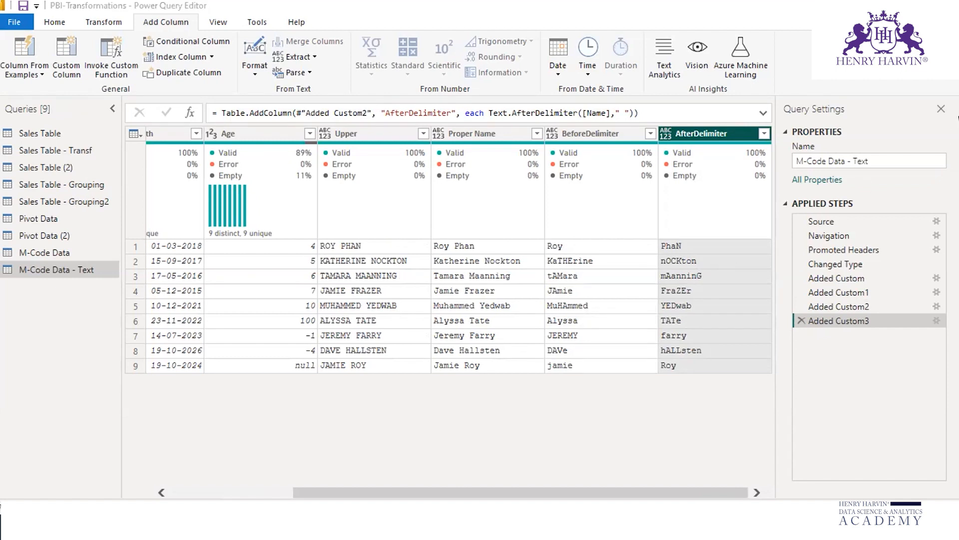
pyautogui.moveTo(434, 257)
pyautogui.mouseDown()
pyautogui.moveTo(483, 253)
pyautogui.moveTo(513, 266)
pyautogui.mouseUp()
pyautogui.moveTo(425, 309); pyautogui.dragTo(510, 306)
pyautogui.moveTo(422, 359); pyautogui.dragTo(500, 353)
pyautogui.moveTo(427, 372); pyautogui.dragTo(520, 370)
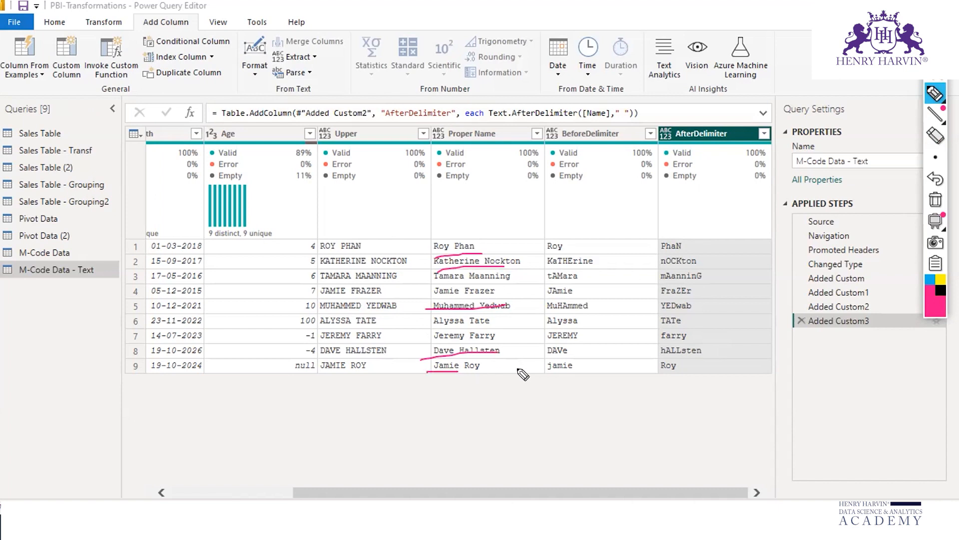
pyautogui.click(936, 201)
pyautogui.click(941, 41)
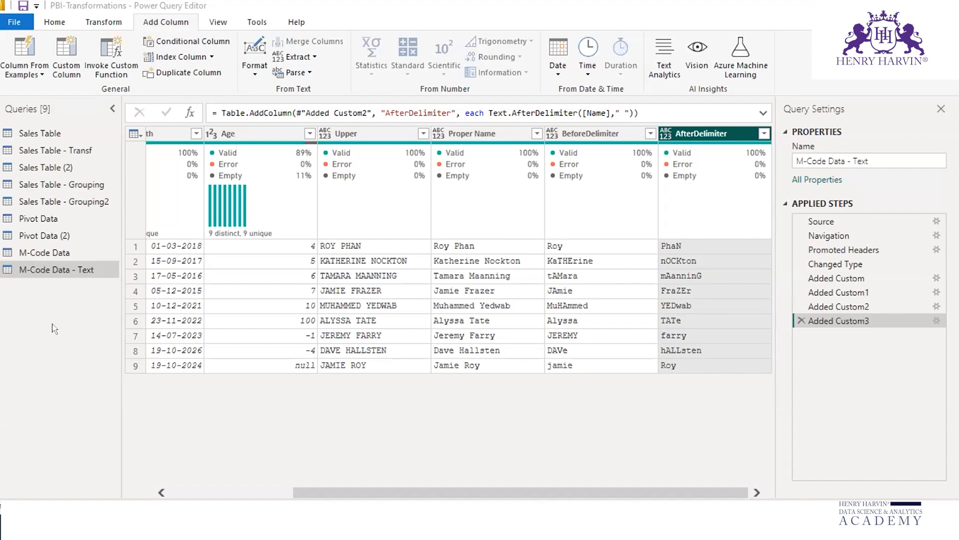
# Step: Duplicate the M-Code Data query as M-Code Data - Number and start a custom column named Combine in it
pyautogui.click(63, 252)
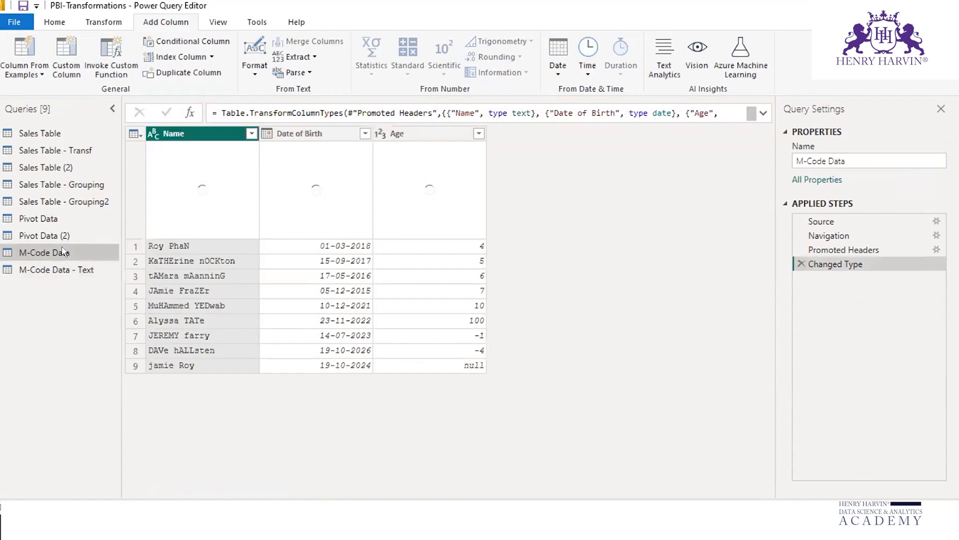
pyautogui.rightClick(62, 252)
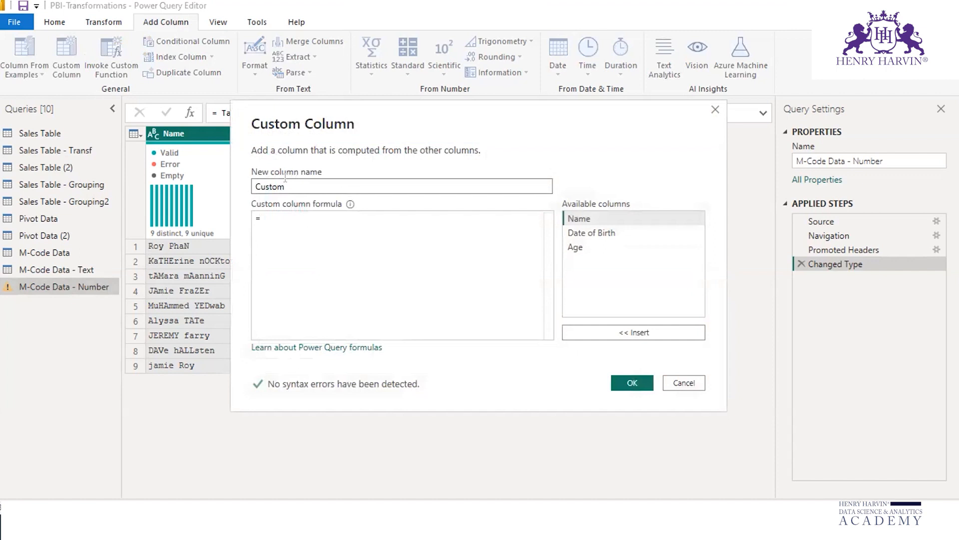
pyautogui.write('Combine')
pyautogui.press('Tab')
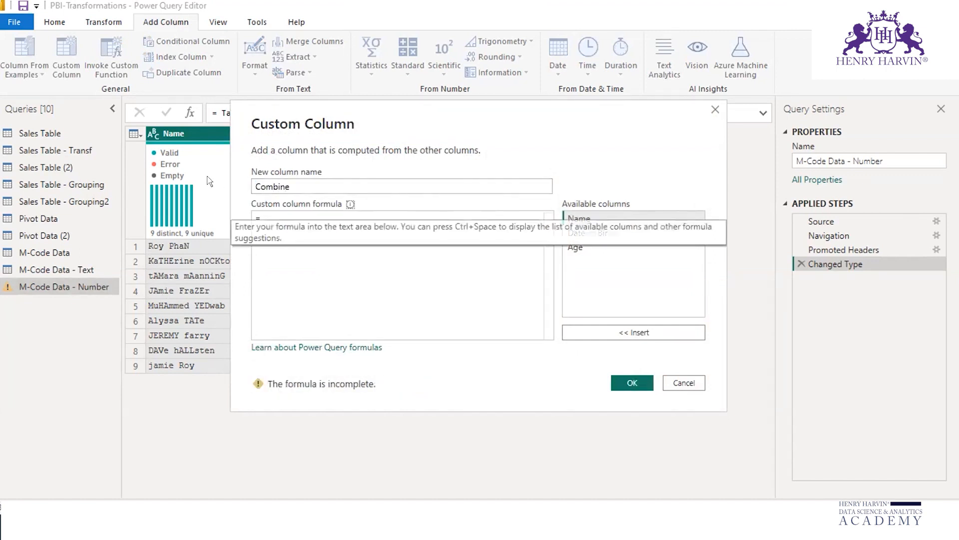
# Step: Begin the Combine column's formula with the Text.Upper function and an opening parenthesis
pyautogui.write('Text')
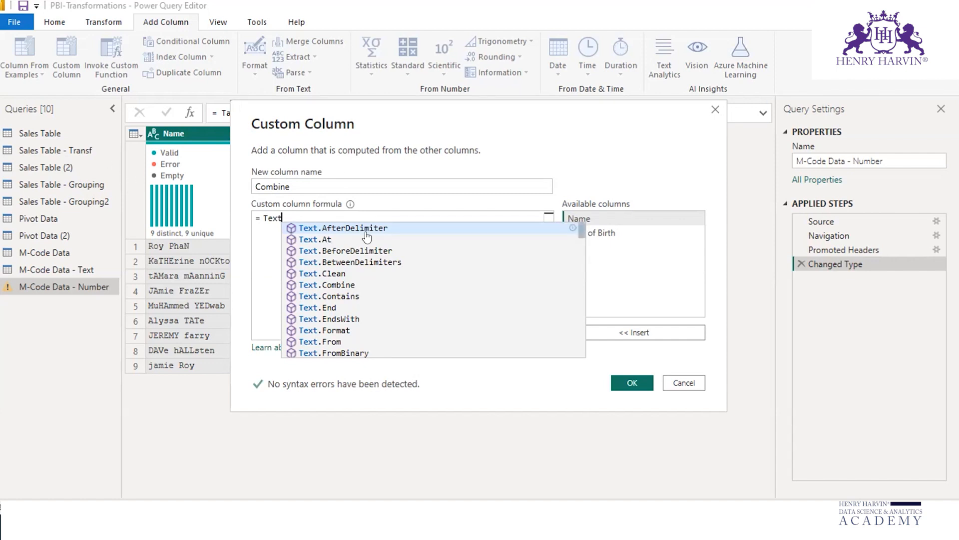
pyautogui.write('u')
pyautogui.click(336, 228)
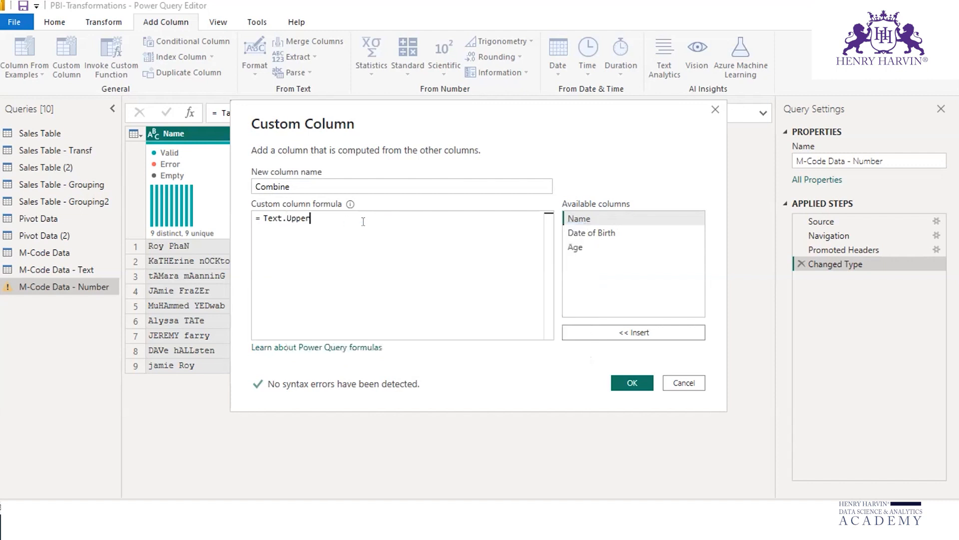
pyautogui.write('(')
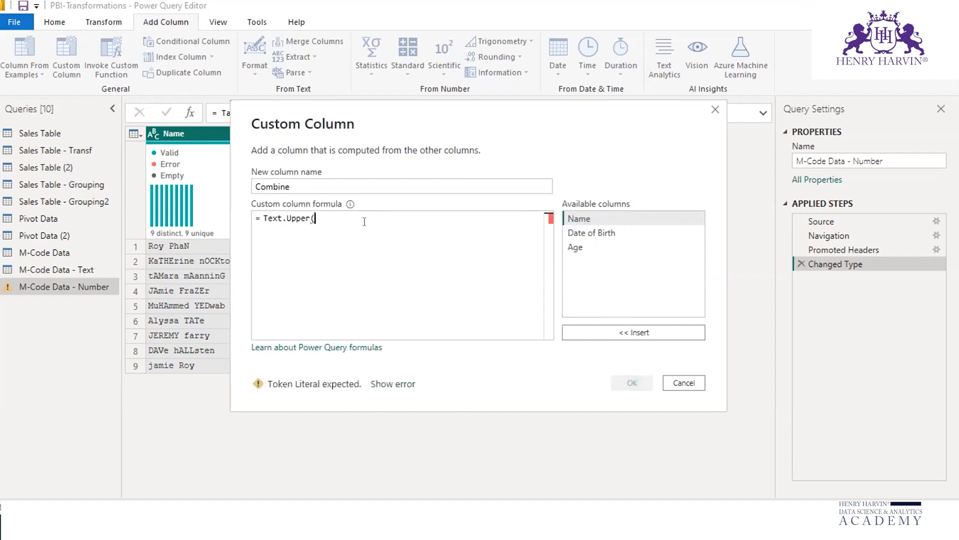
pyautogui.click(574, 218)
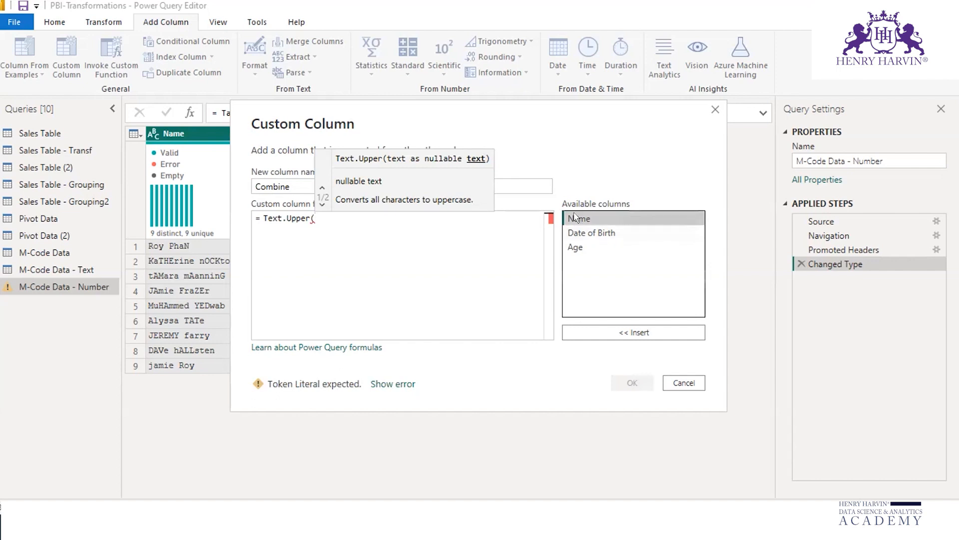
pyautogui.click(322, 217)
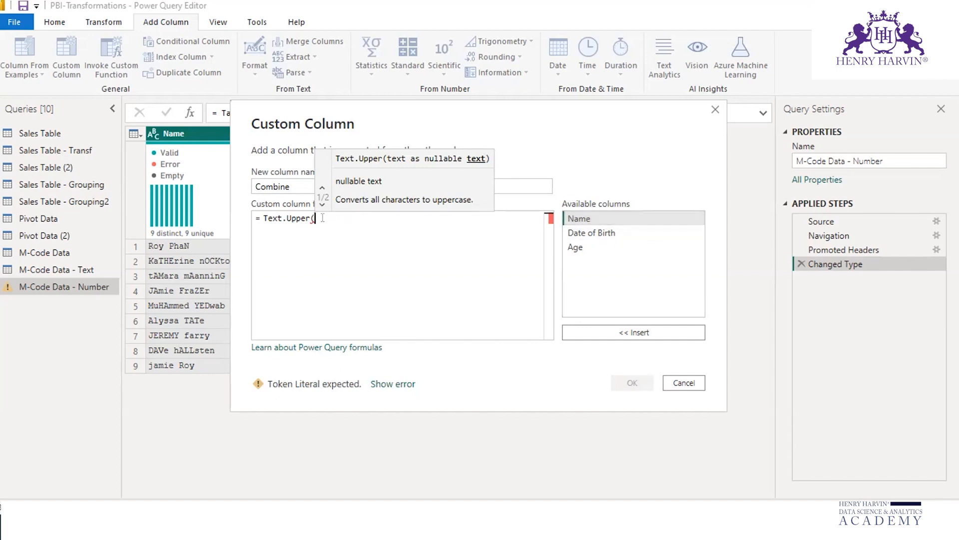
# Step: Nest Text.BeforeDelimiter([Name]," ") inside Text.Upper, close the formula and add the Combine column to the query
pyautogui.write('text')
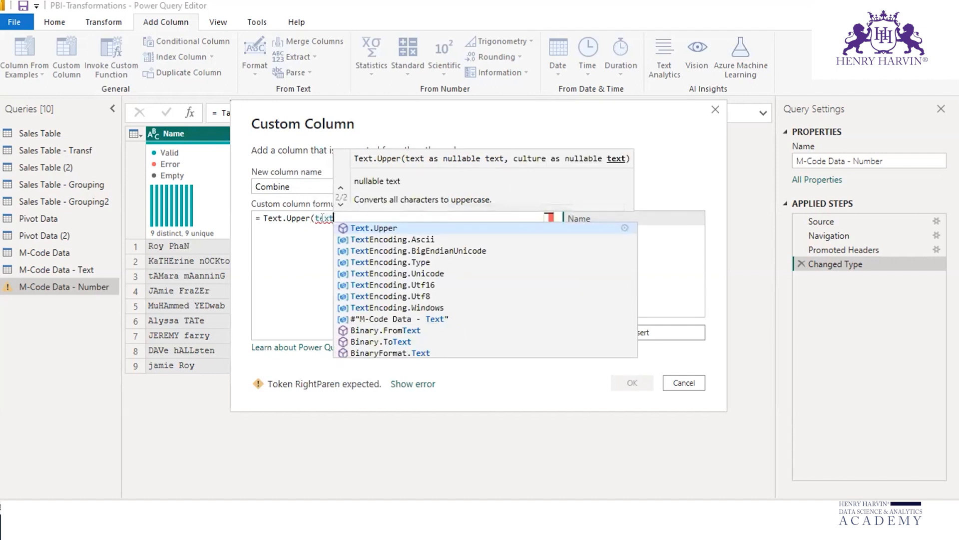
pyautogui.write('bef')
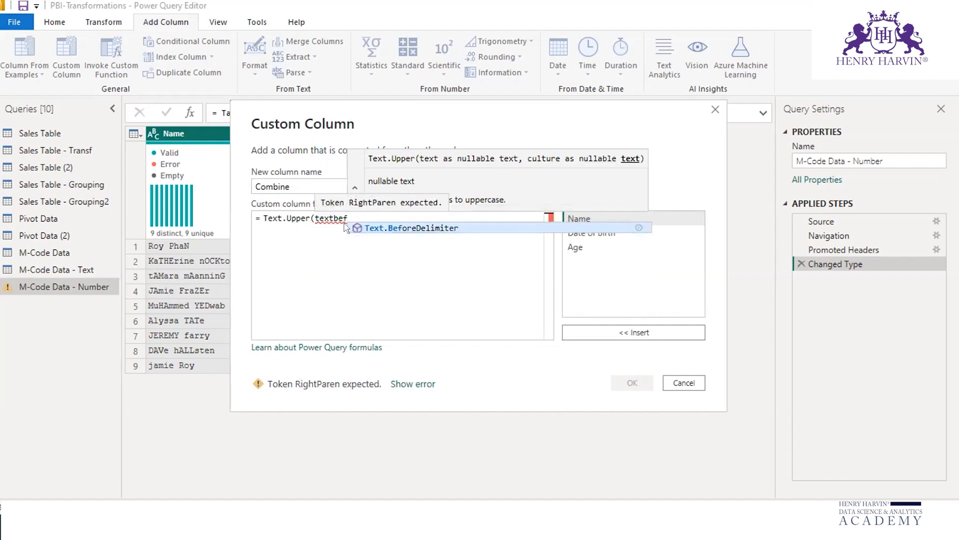
pyautogui.press('Tab')
pyautogui.write('([Name]')
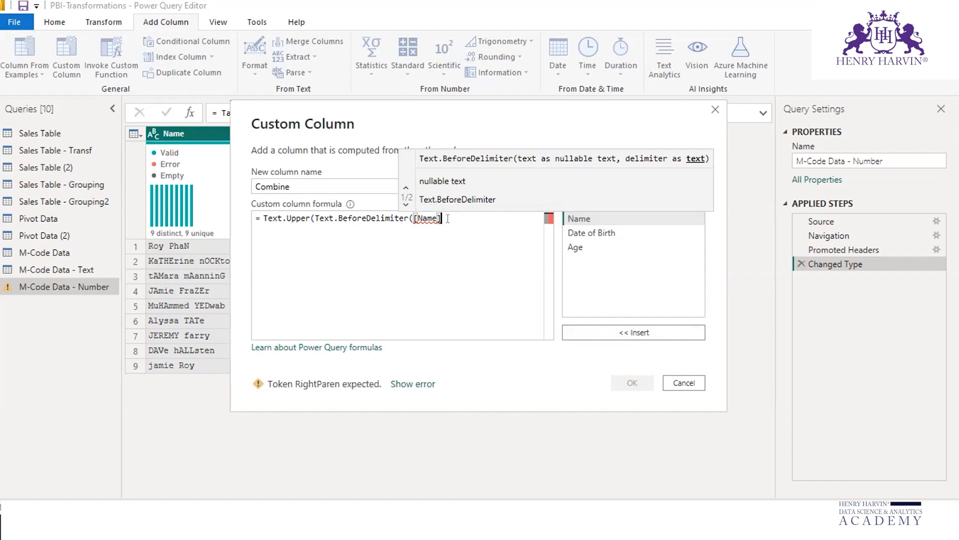
pyautogui.write(',')
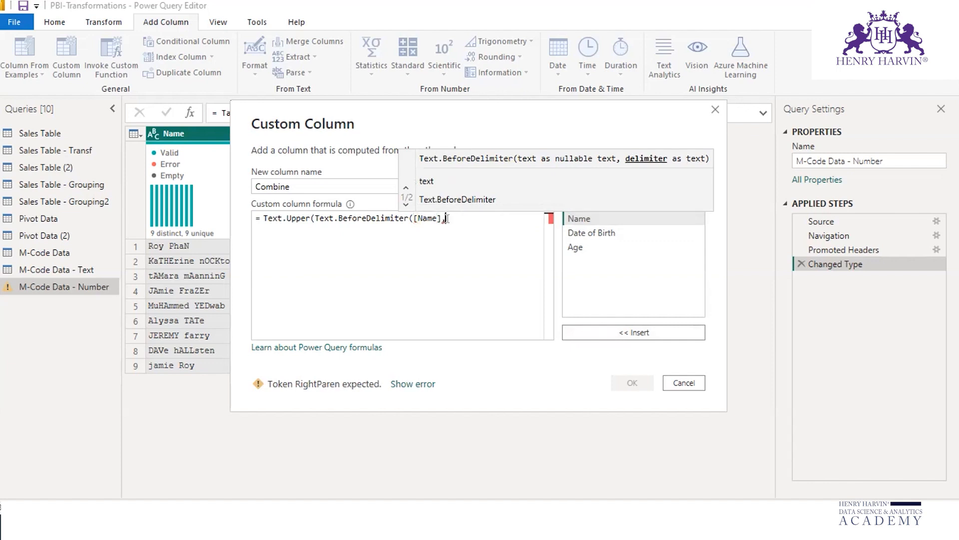
pyautogui.write('" "')
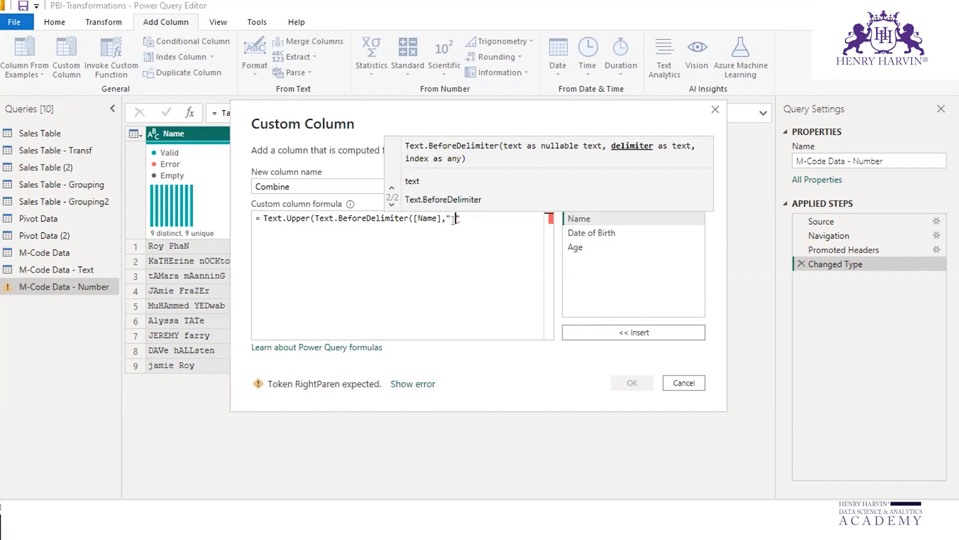
pyautogui.write(')')
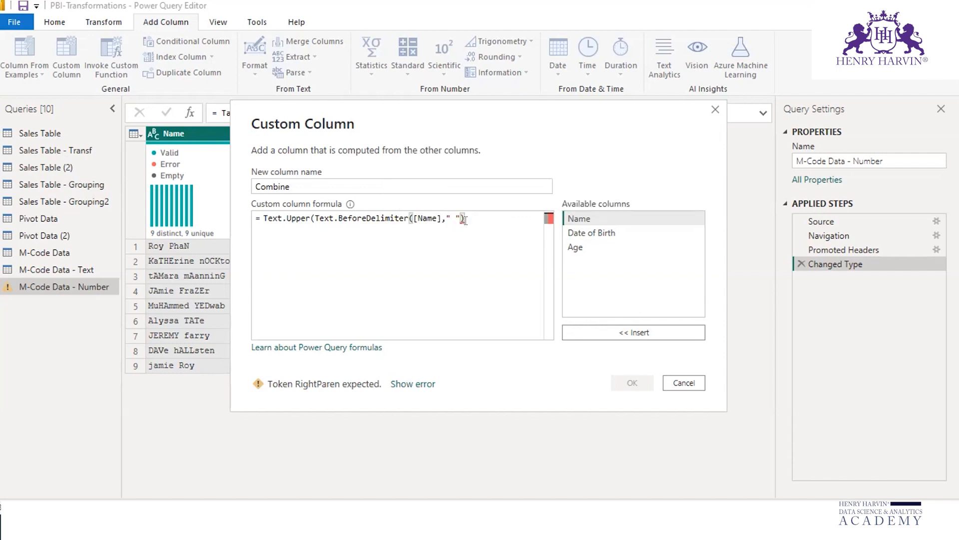
pyautogui.write(')')
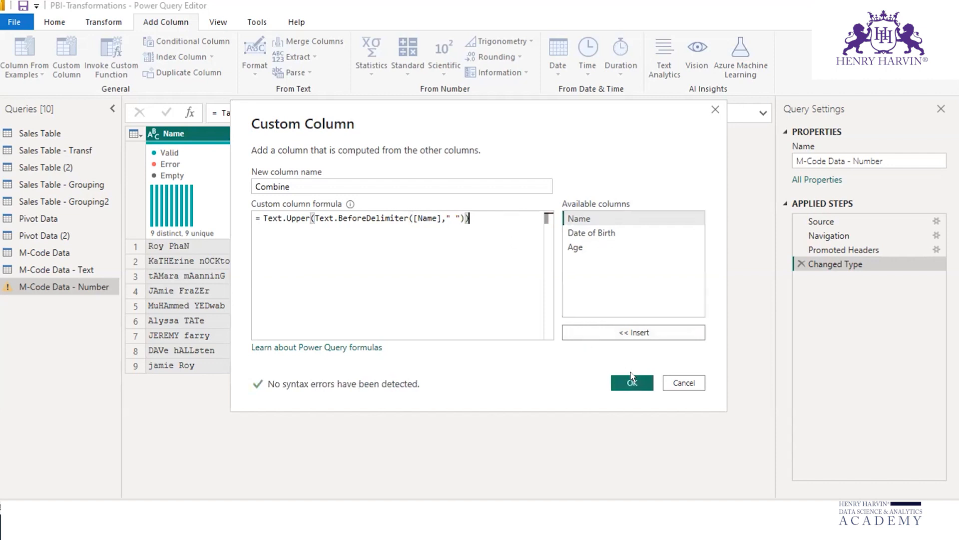
pyautogui.click(629, 382)
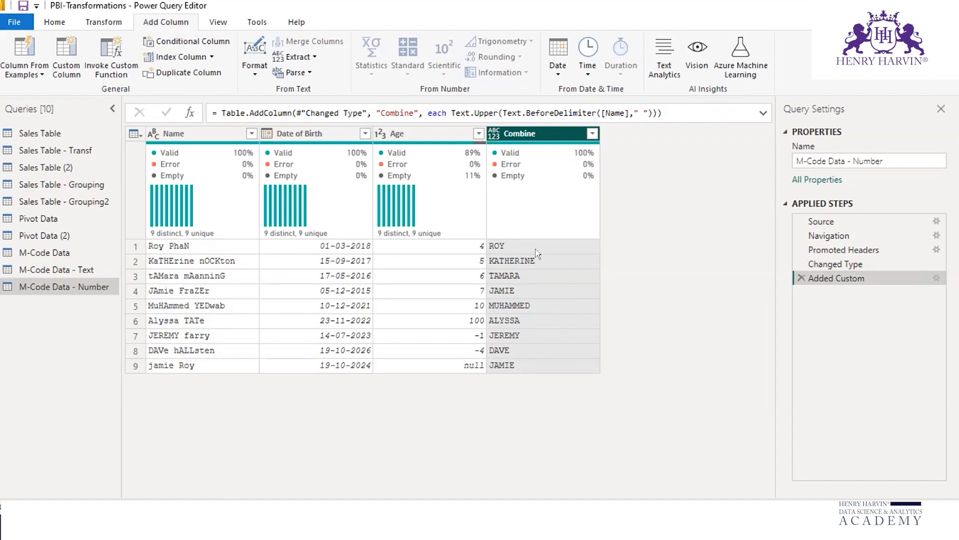
# Step: Draw an annotation arrow down along the Combine column's values and clear the drawing
pyautogui.click(936, 52)
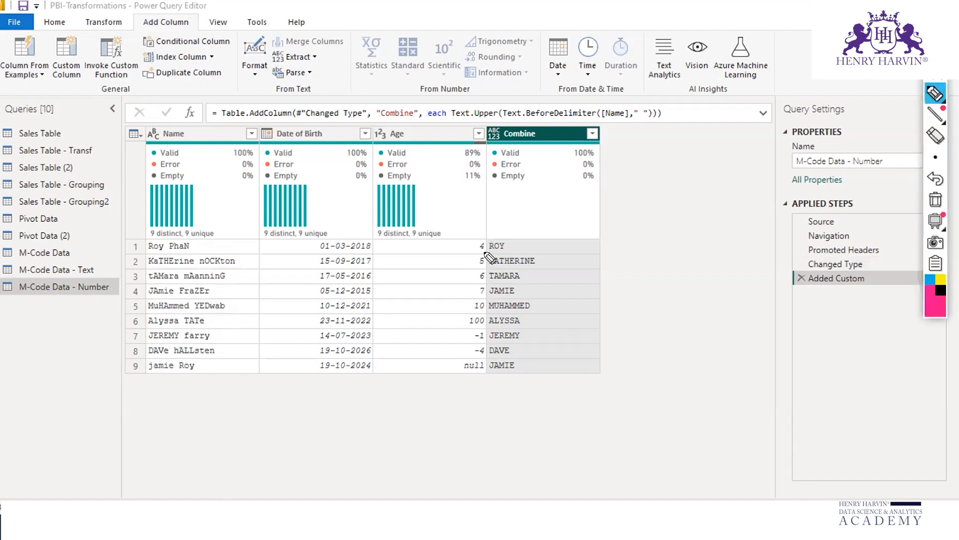
pyautogui.moveTo(548, 238)
pyautogui.mouseDown()
pyautogui.moveTo(566, 368)
pyautogui.moveTo(583, 342)
pyautogui.mouseUp()
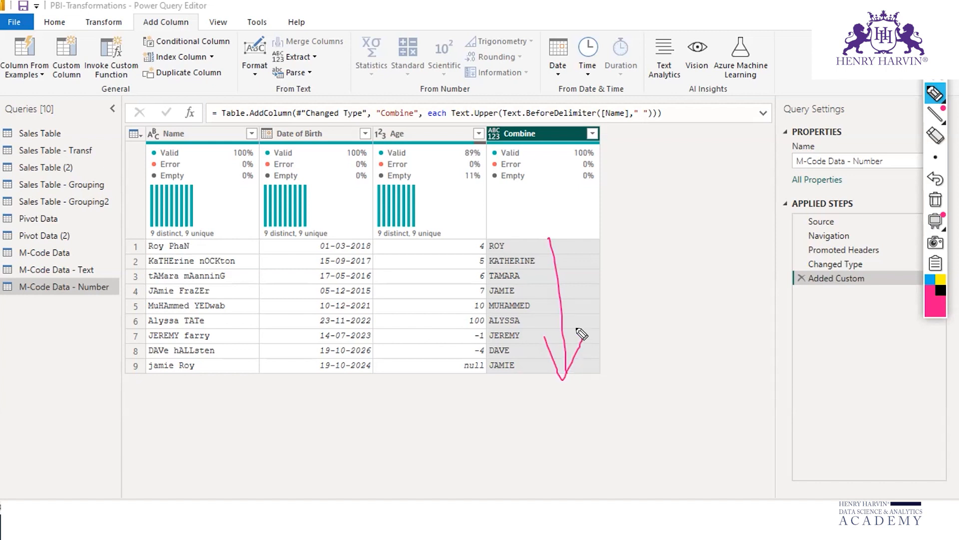
pyautogui.click(936, 202)
pyautogui.click(939, 69)
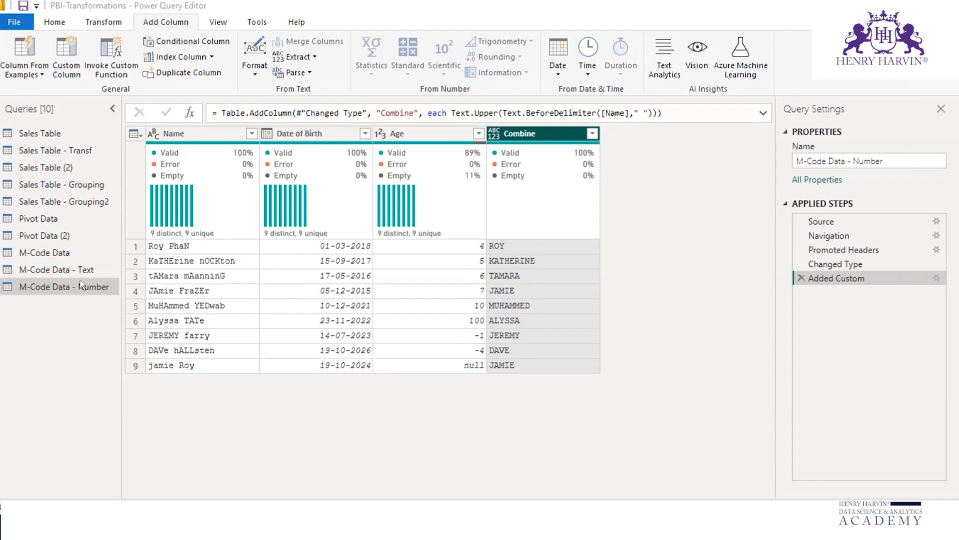
pyautogui.rightClick(95, 285)
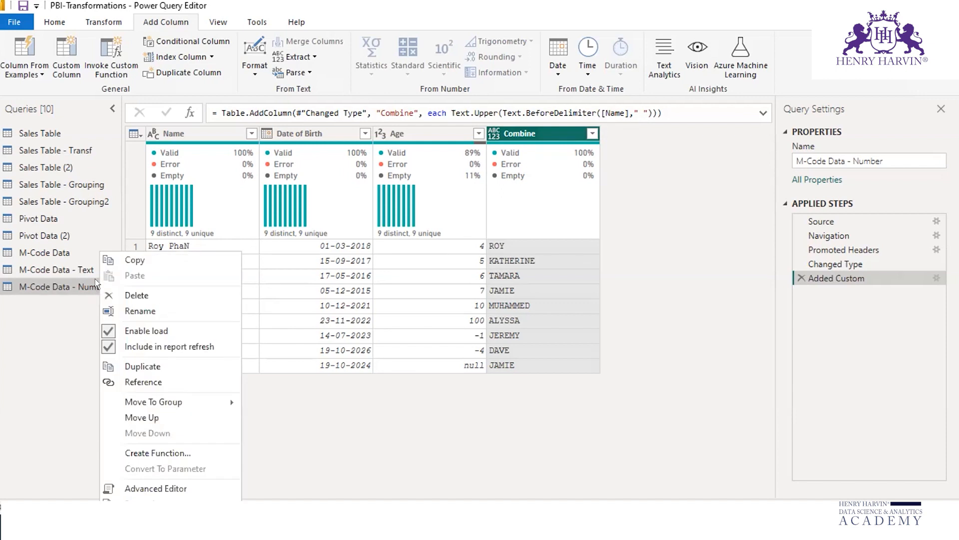
pyautogui.click(66, 298)
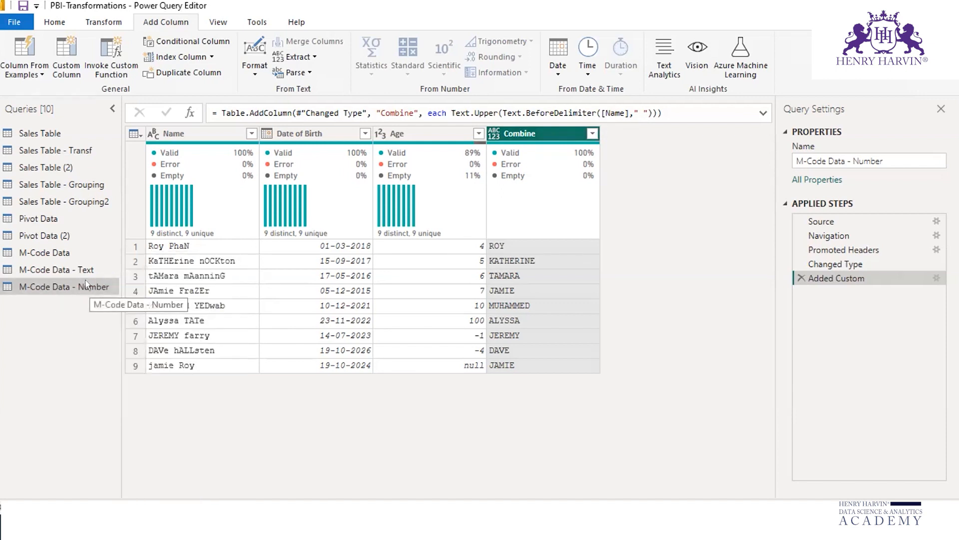
# Step: Start another custom column in the M-Code Data - Number query and name it IsEven
pyautogui.click(64, 58)
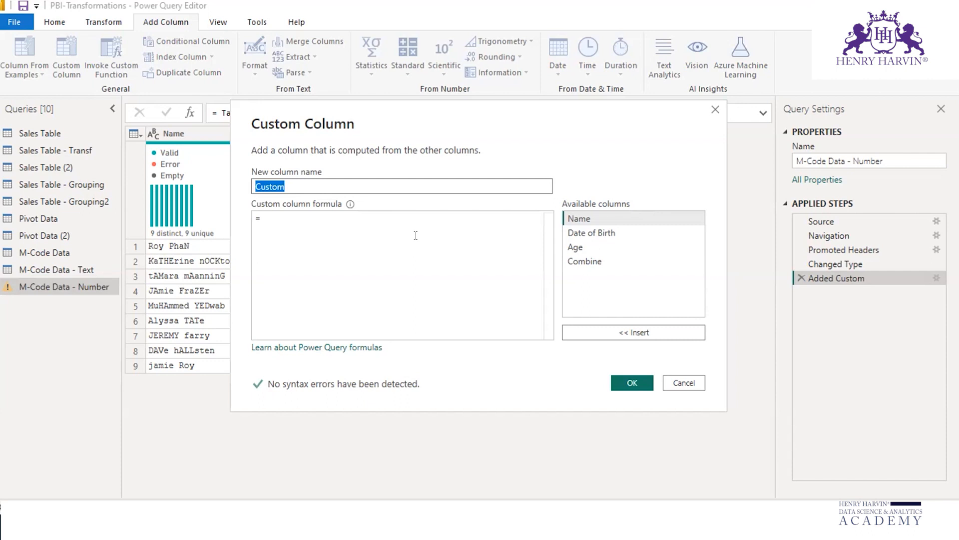
pyautogui.write('P')
pyautogui.press('BackSpace')
pyautogui.press('BackSpace')
pyautogui.press('BackSpace')
pyautogui.press('BackSpace')
pyautogui.press('BackSpace')
pyautogui.write('IsEven')
# Step: Enter the formula Number.IsEven([Age]) for the IsEven column and add the column to the query
pyautogui.click(278, 221)
pyautogui.write('num')
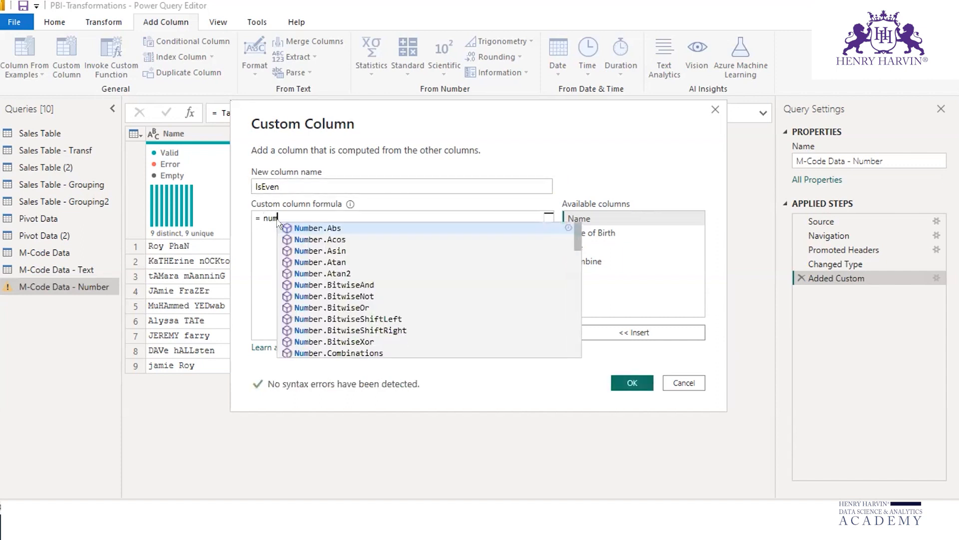
pyautogui.write('berise')
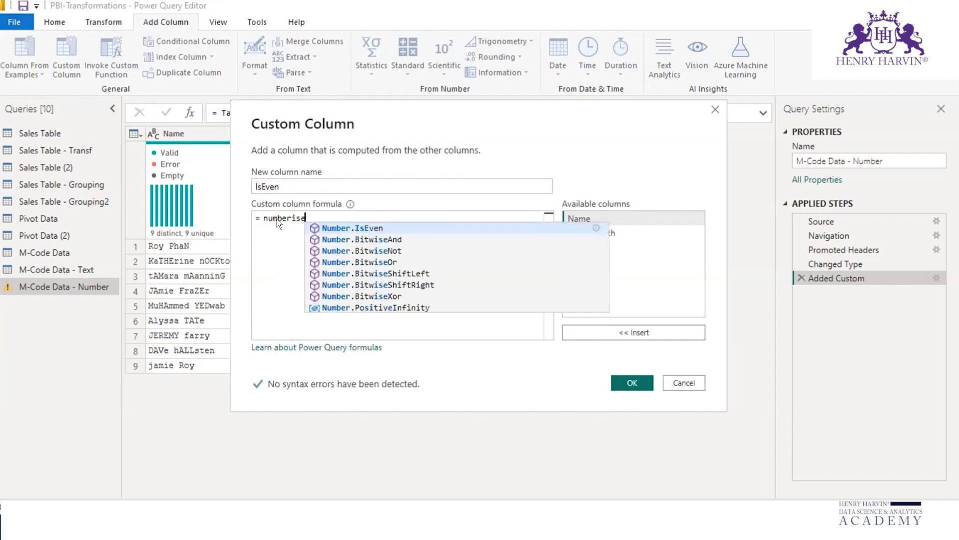
pyautogui.click(367, 226)
pyautogui.write('(')
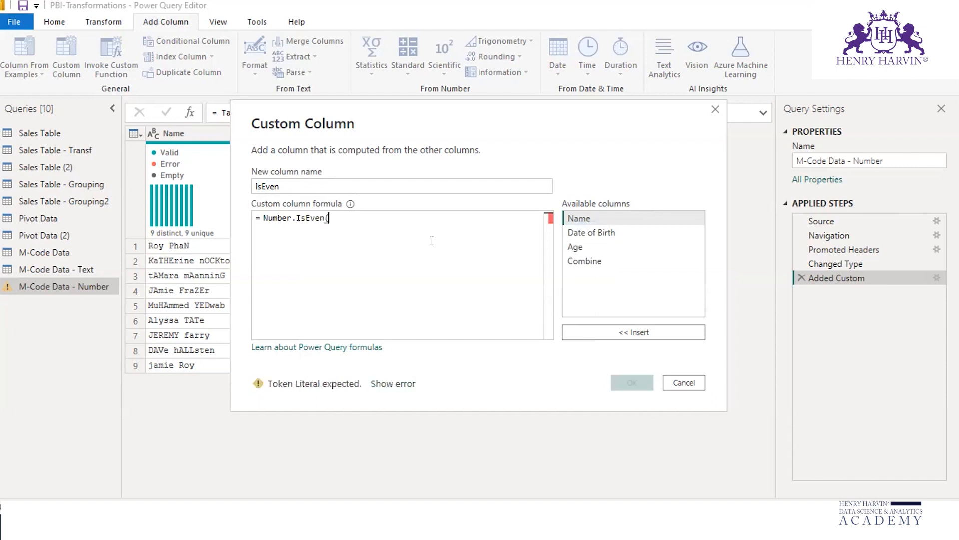
pyautogui.click(570, 246)
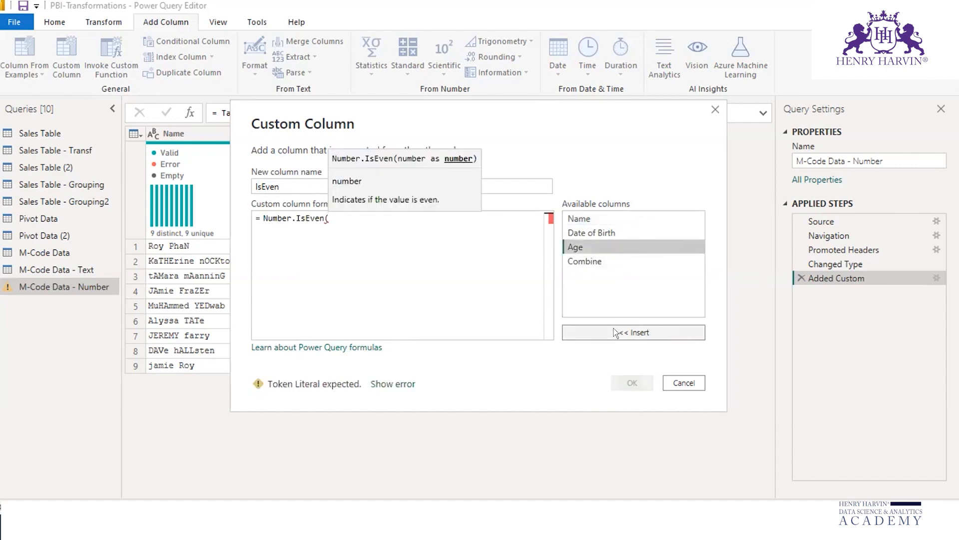
pyautogui.click(614, 329)
pyautogui.write(')')
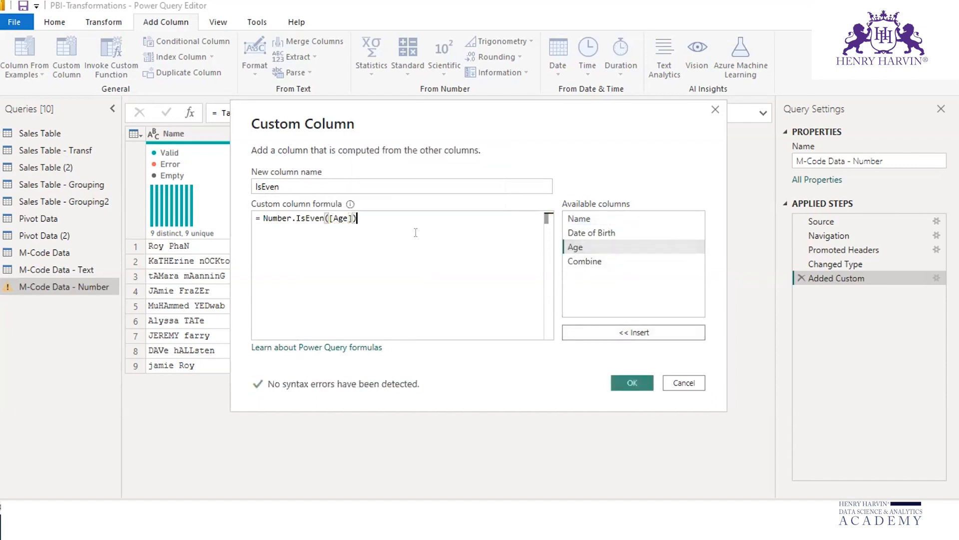
pyautogui.click(630, 381)
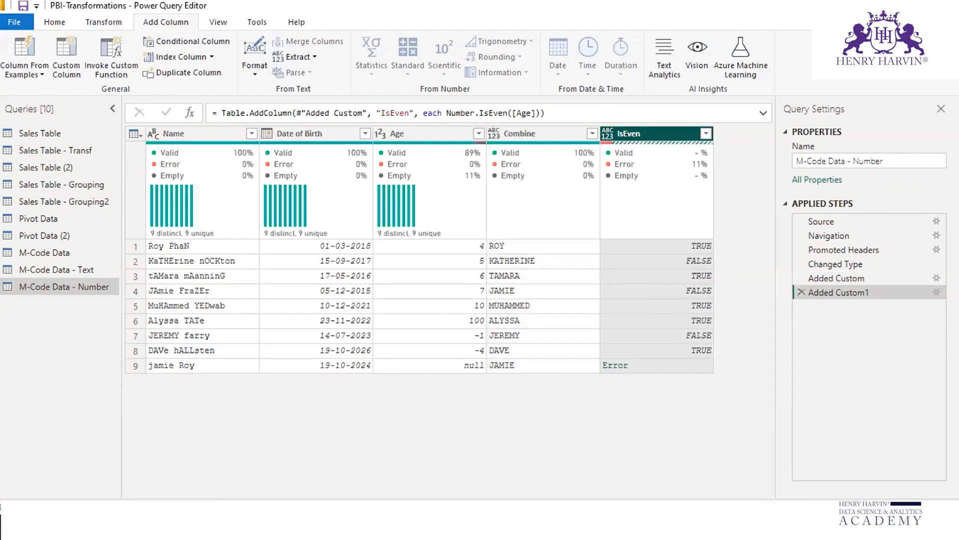
# Step: Mark the even Age values and link the first one to its IsEven result with the annotation pen, clearing the drawing at the end
pyautogui.hotkey('ctrl', 'shift', '1')
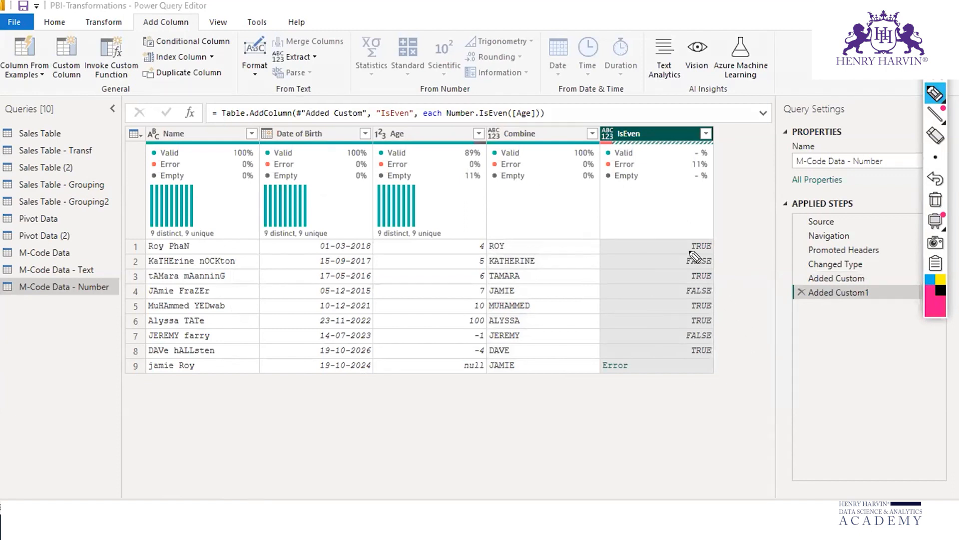
pyautogui.moveTo(679, 250); pyautogui.dragTo(714, 250)
pyautogui.press('Escape')
pyautogui.hotkey('ctrl', 'shift', '1')
pyautogui.moveTo(488, 239); pyautogui.dragTo(470, 253)
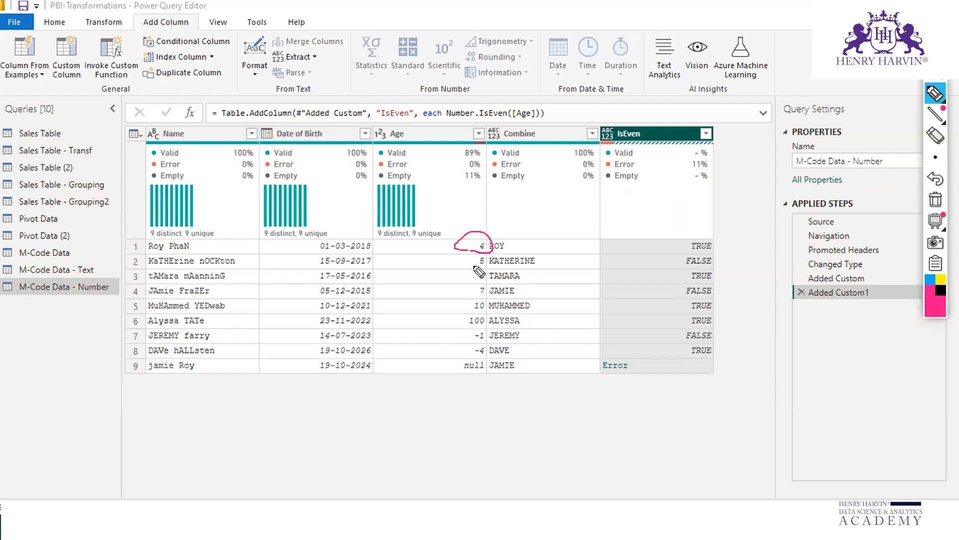
pyautogui.moveTo(488, 235)
pyautogui.mouseDown()
pyautogui.moveTo(549, 222)
pyautogui.moveTo(654, 240)
pyautogui.mouseUp()
pyautogui.moveTo(478, 266); pyautogui.dragTo(467, 267)
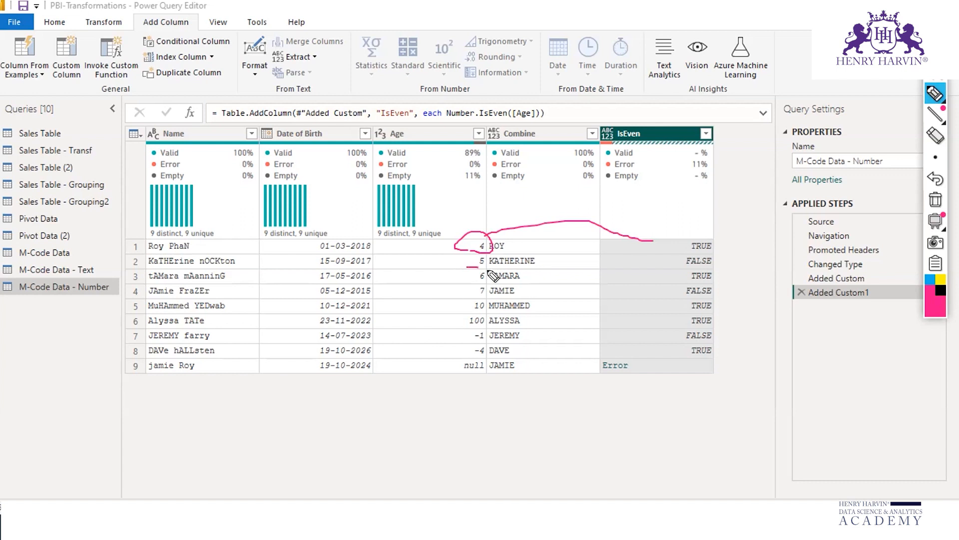
pyautogui.moveTo(481, 270)
pyautogui.mouseDown()
pyautogui.moveTo(455, 328)
pyautogui.moveTo(479, 289)
pyautogui.mouseUp()
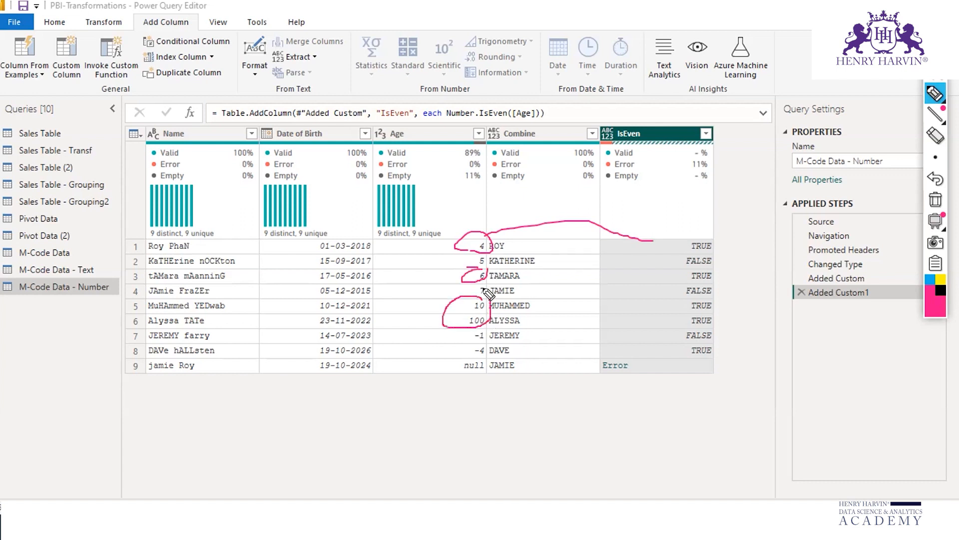
pyautogui.moveTo(492, 344)
pyautogui.mouseDown()
pyautogui.moveTo(456, 356)
pyautogui.moveTo(476, 346)
pyautogui.mouseUp()
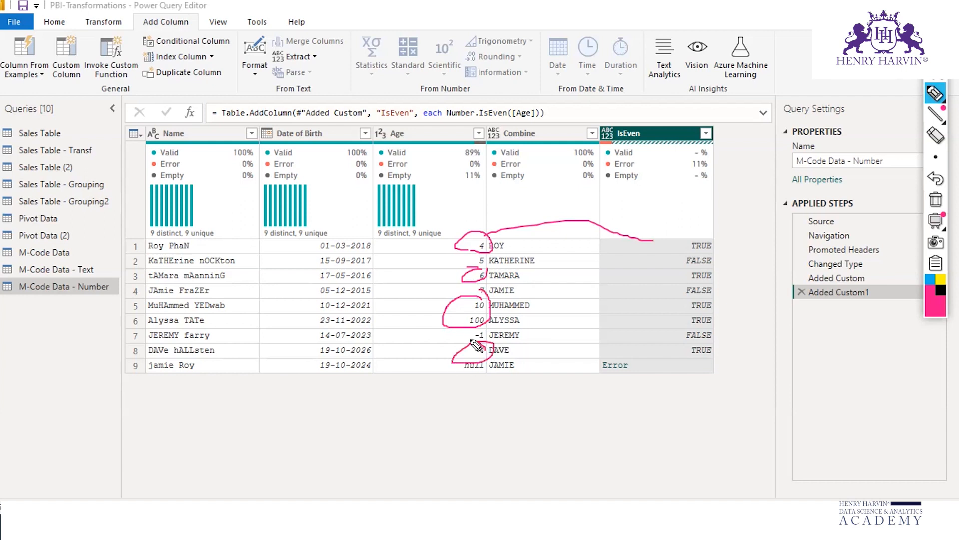
pyautogui.press('Escape')
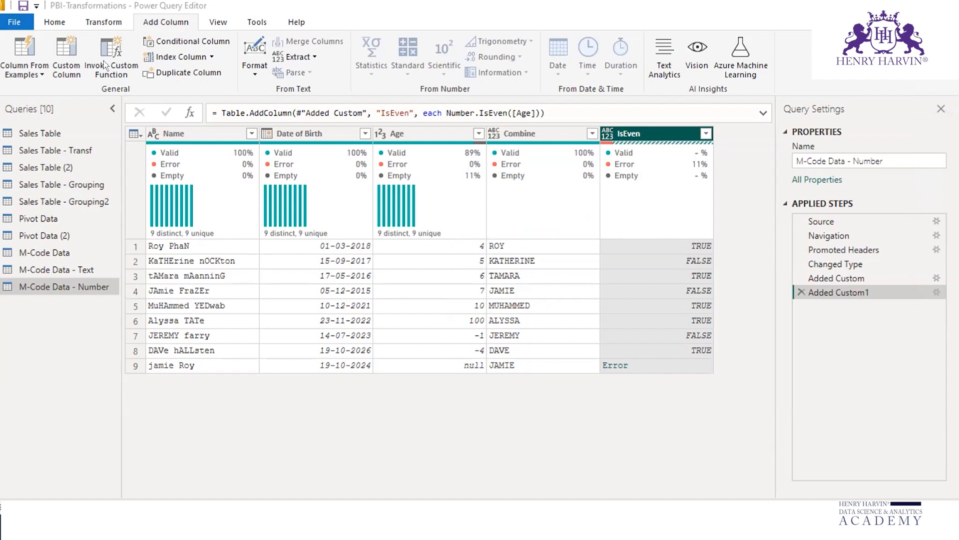
# Step: Start another custom column in the M-Code Data - Number query and name it Absolute
pyautogui.click(67, 49)
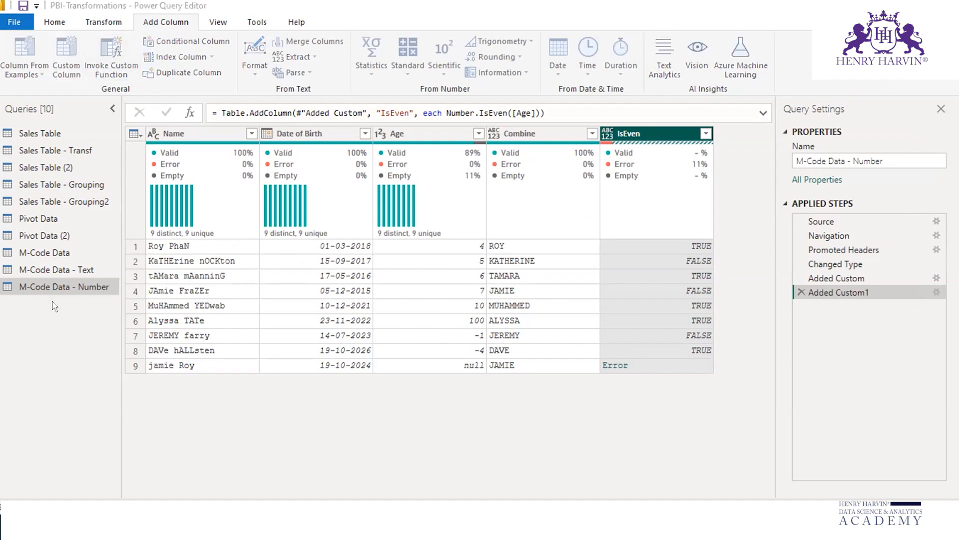
pyautogui.doubleClick(285, 186)
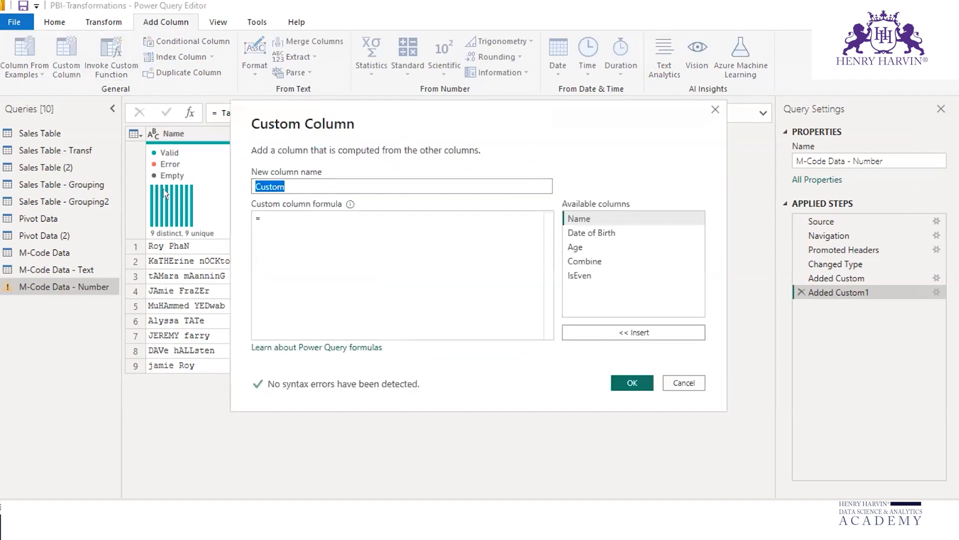
pyautogui.write('Absolute')
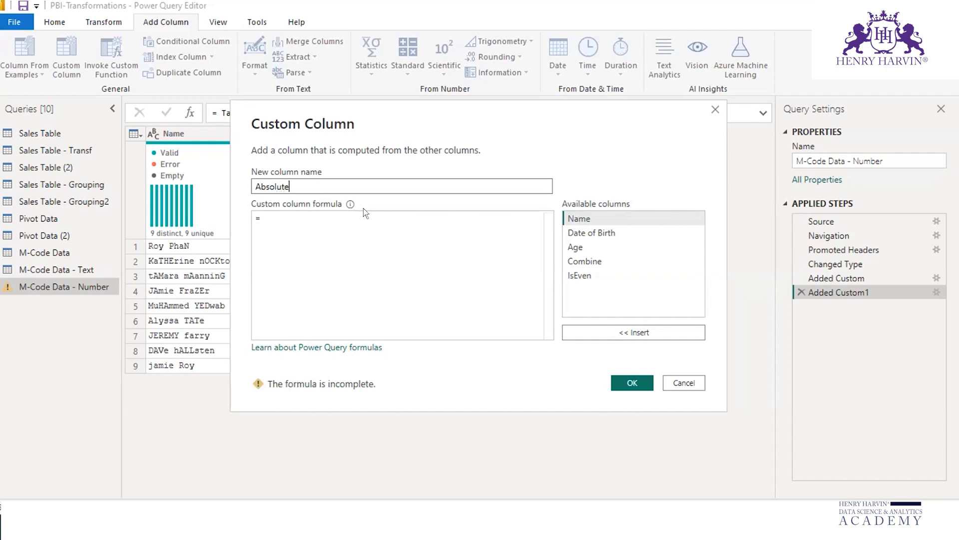
pyautogui.press('Tab')
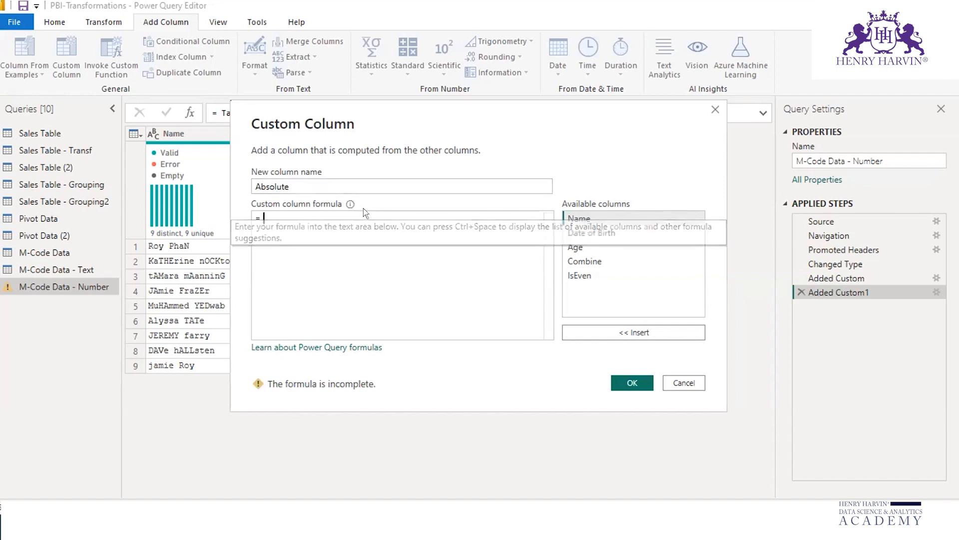
# Step: Enter the formula Number.Abs([Age]) for the Absolute column and add the column to the query
pyautogui.write('nu')
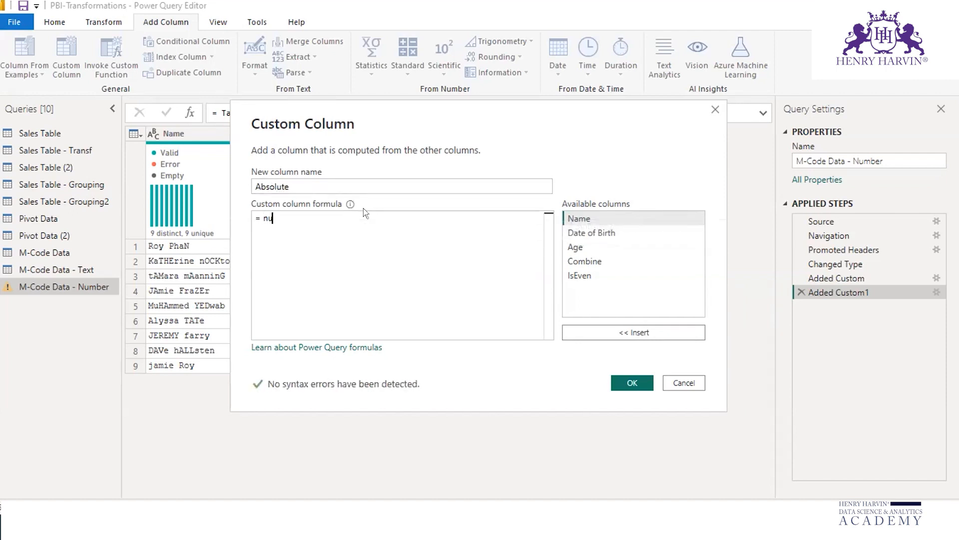
pyautogui.write('mbera')
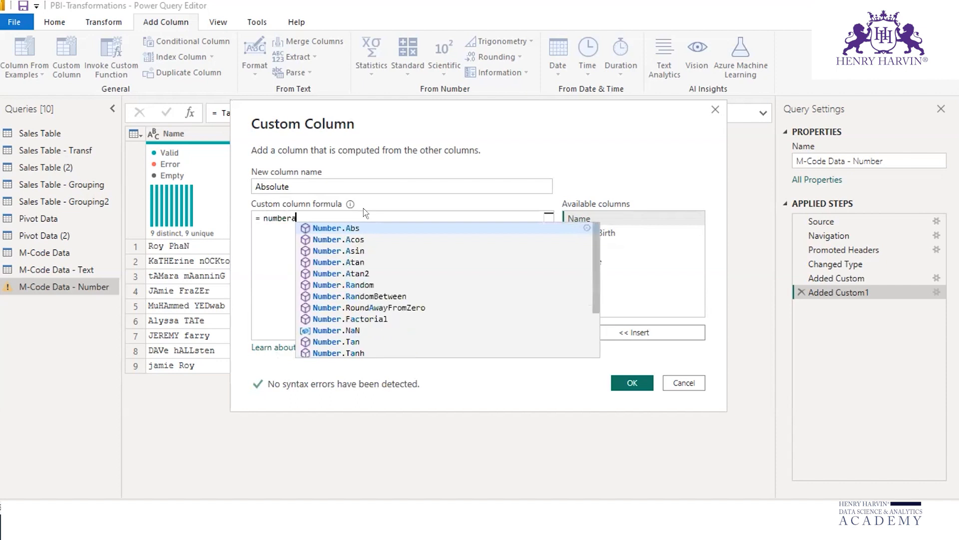
pyautogui.write('b')
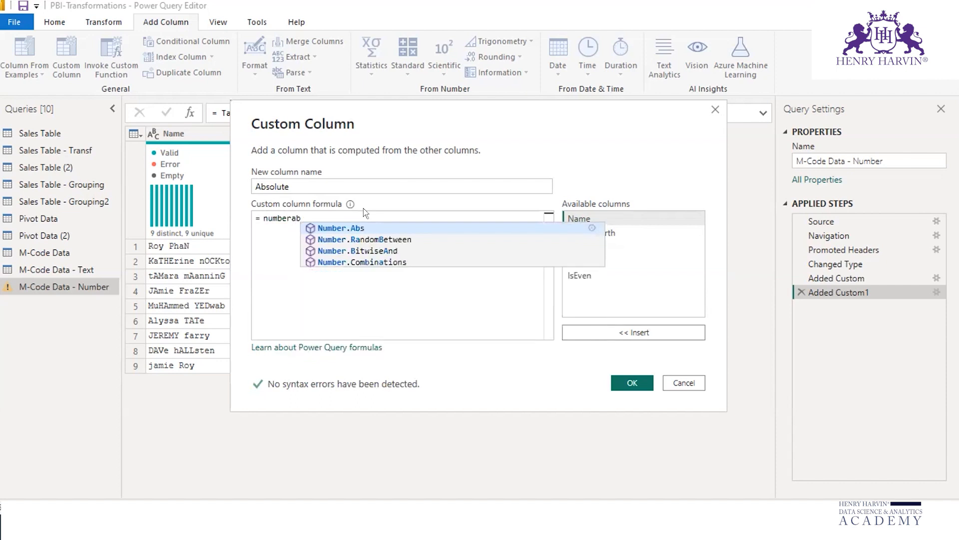
pyautogui.click(339, 228)
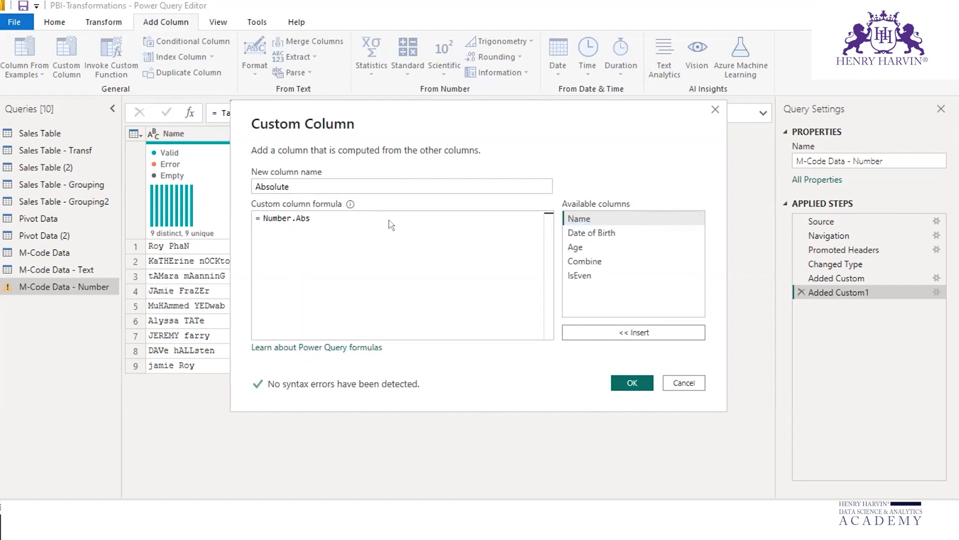
pyautogui.write('(')
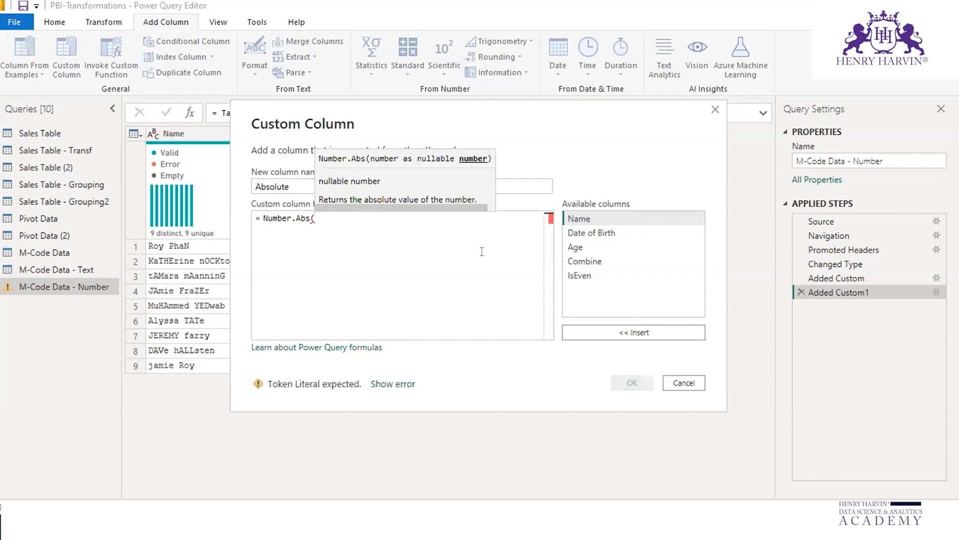
pyautogui.click(574, 247)
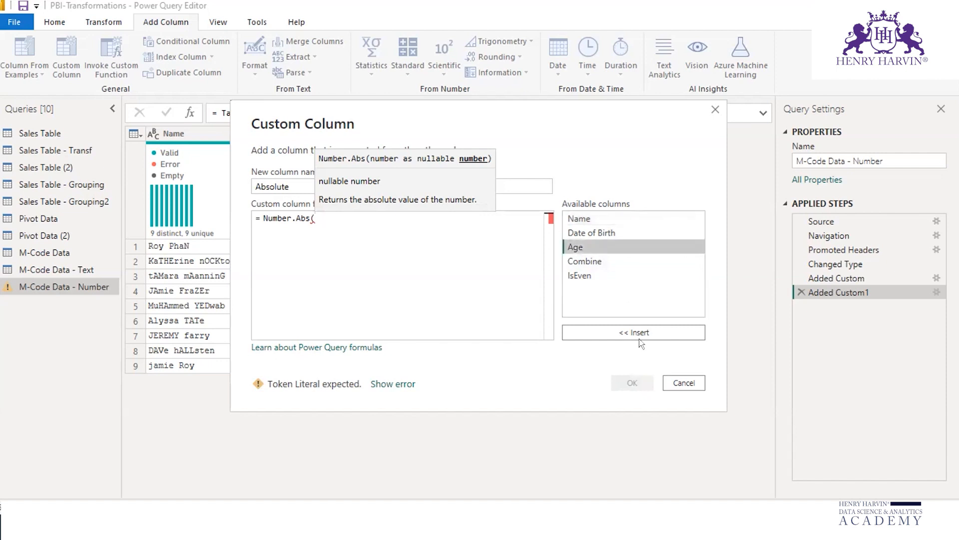
pyautogui.click(642, 333)
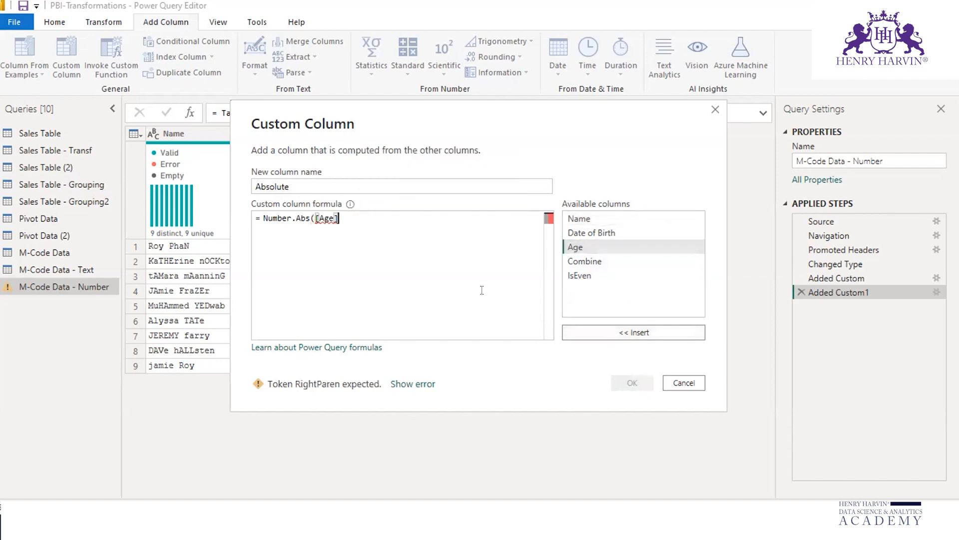
pyautogui.write(')')
pyautogui.click(634, 383)
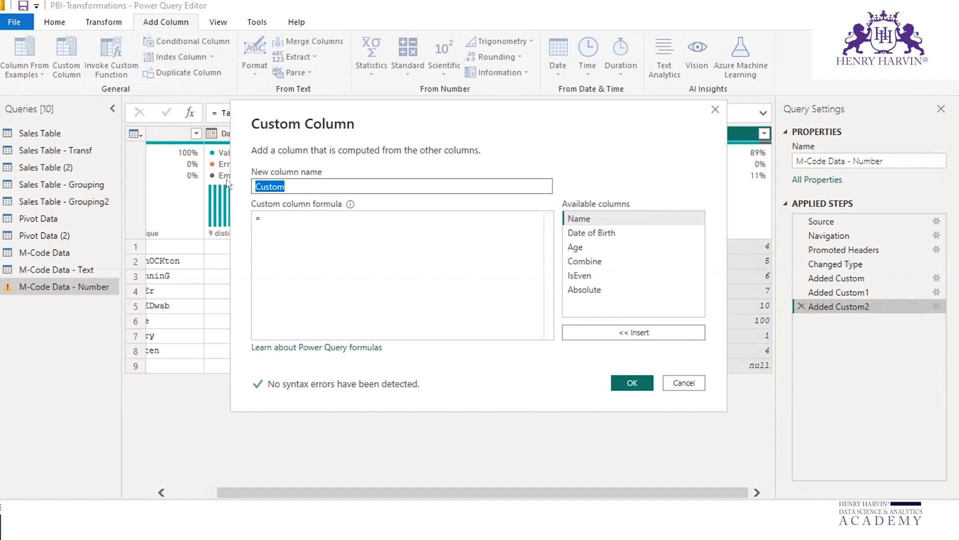
# Step: Add a custom column named Factorial with the formula Number.Factorial([Age]) and check its first-row result
pyautogui.write('Factorial')
pyautogui.press('Tab')
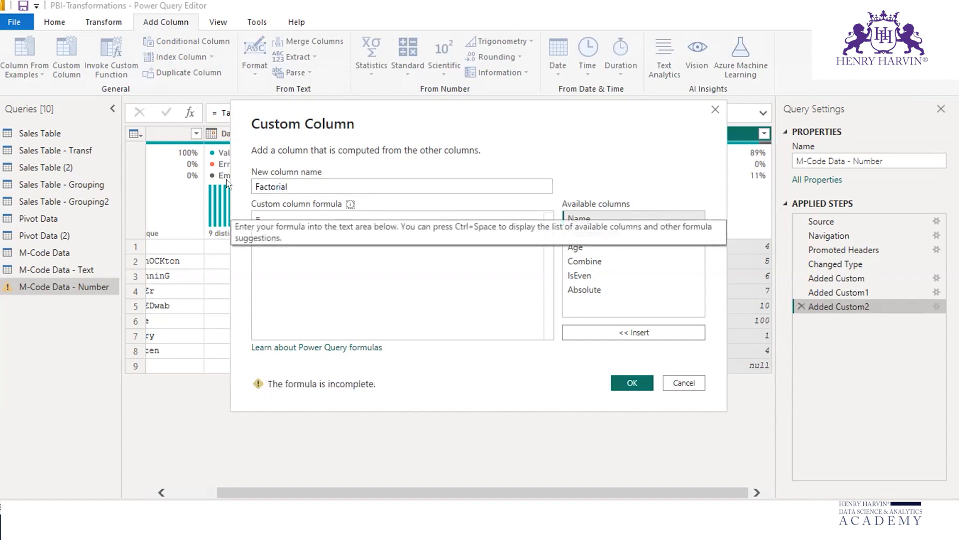
pyautogui.press('Tab')
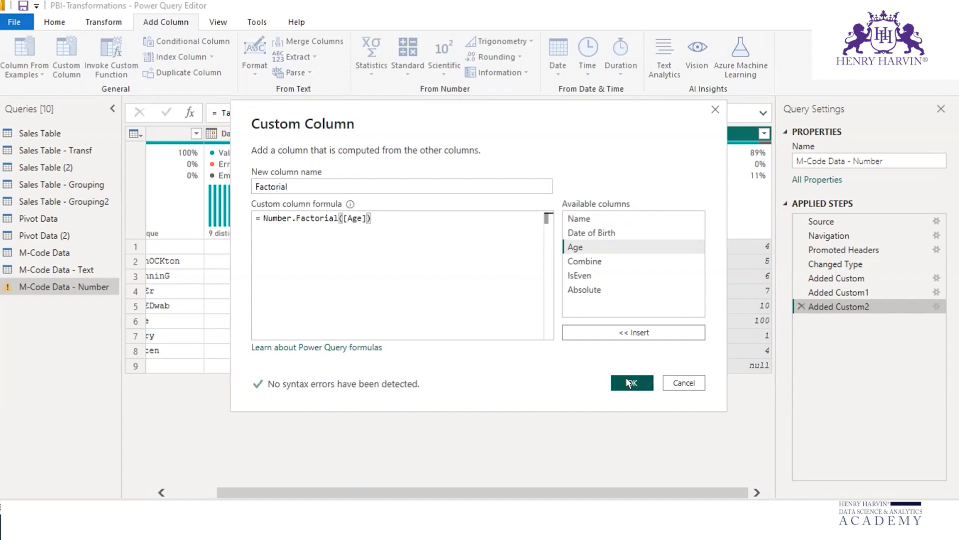
pyautogui.click(630, 382)
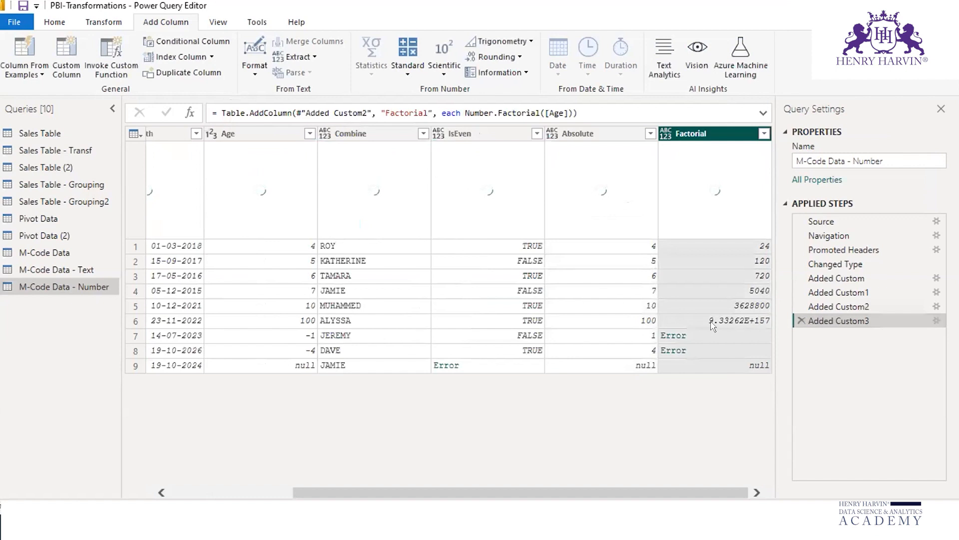
pyautogui.click(628, 246)
pyautogui.click(743, 249)
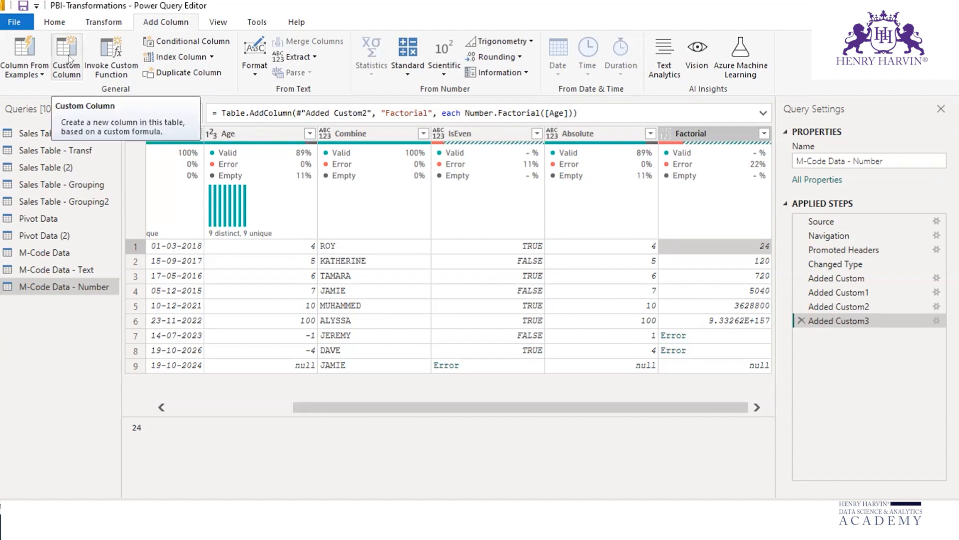
# Step: Start another custom column in the M-Code Data - Number query and name it Square
pyautogui.click(67, 56)
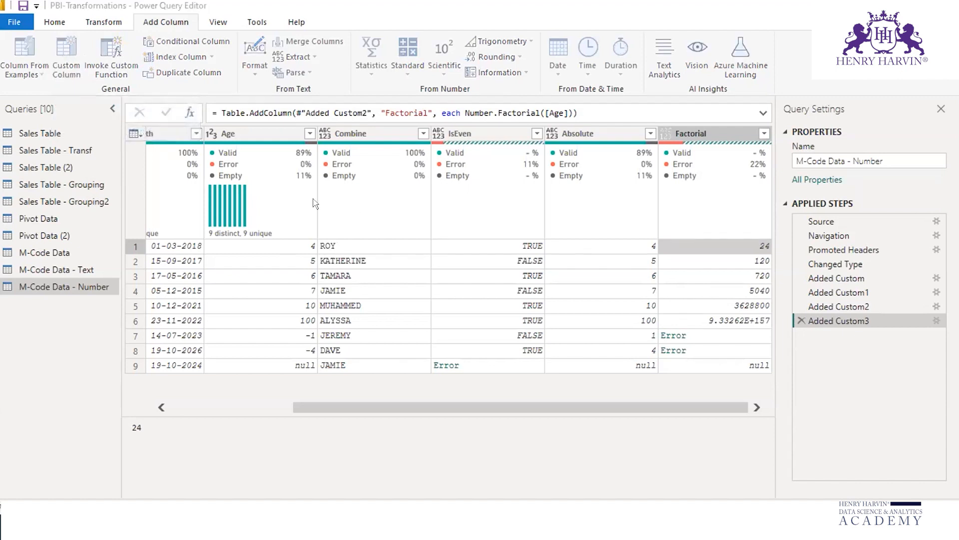
pyautogui.write('Square')
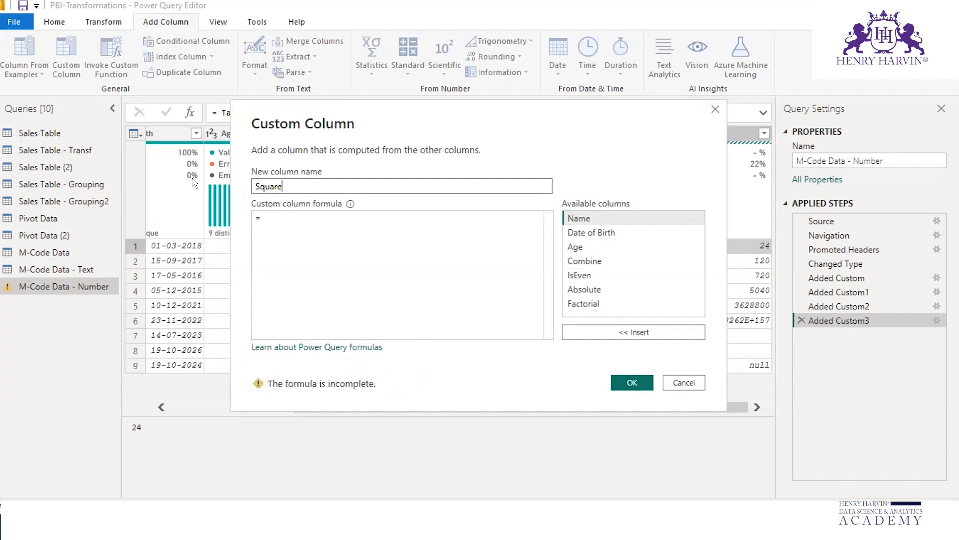
pyautogui.press('Tab')
# Step: Enter the formula Number.Power([Age],2) for the Square column, add it to the query and check its first-row result
pyautogui.write('n')
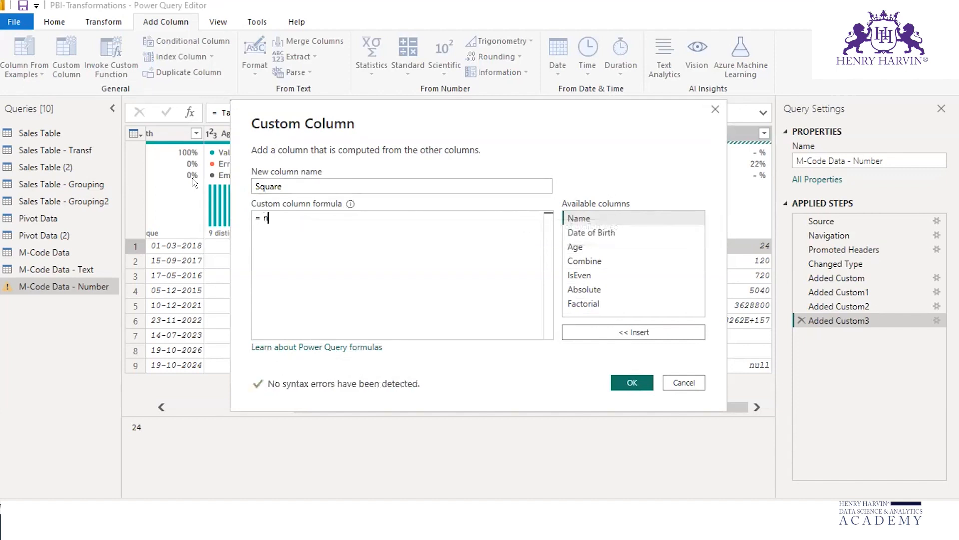
pyautogui.write('umbersq')
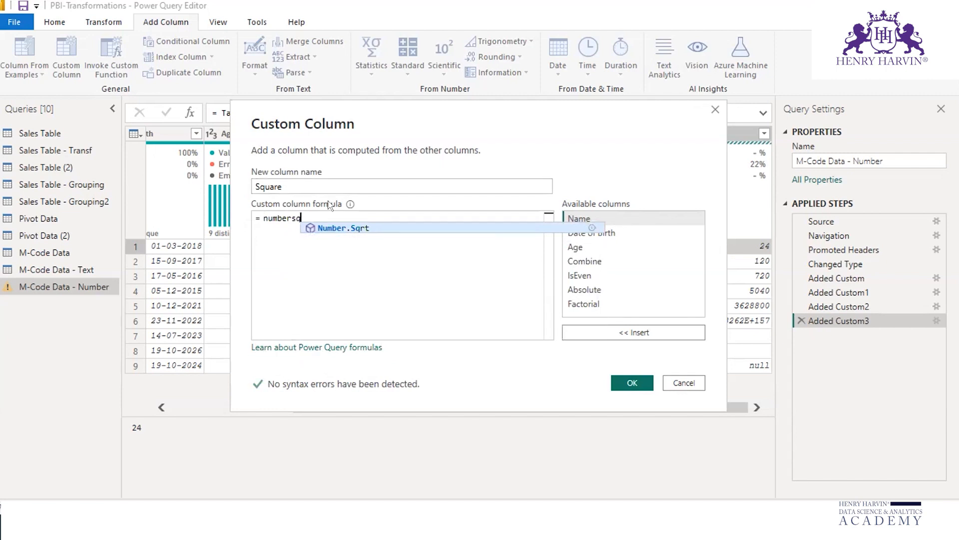
pyautogui.press('BackSpace')
pyautogui.press('BackSpace')
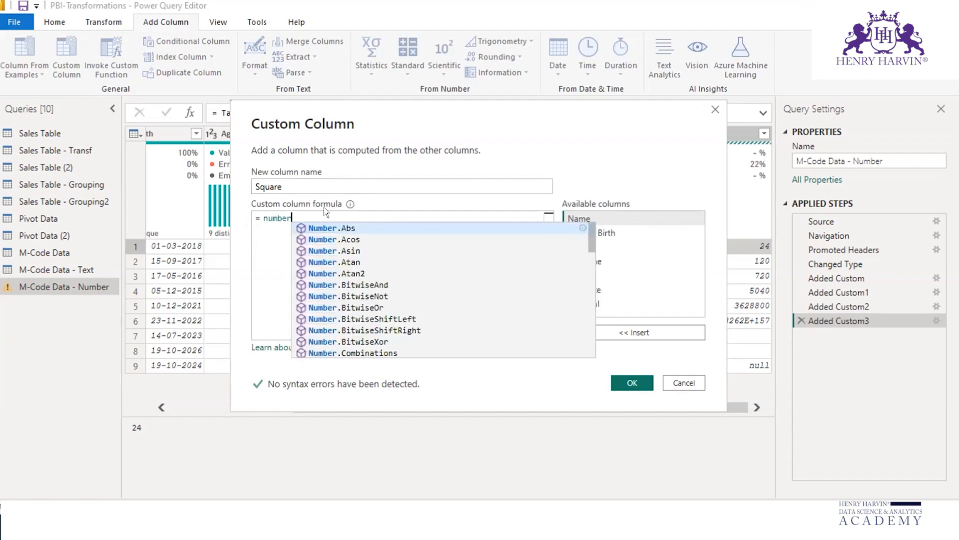
pyautogui.write('power')
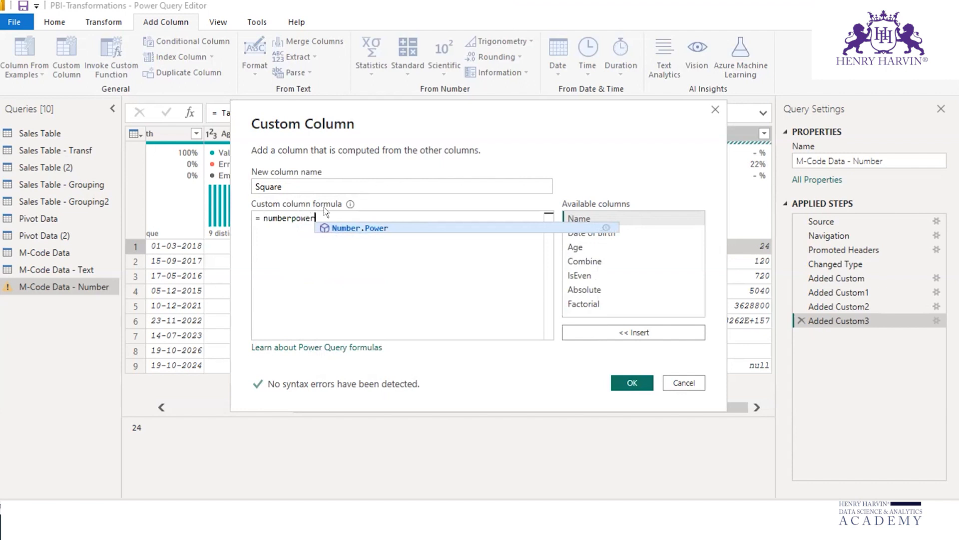
pyautogui.click(355, 224)
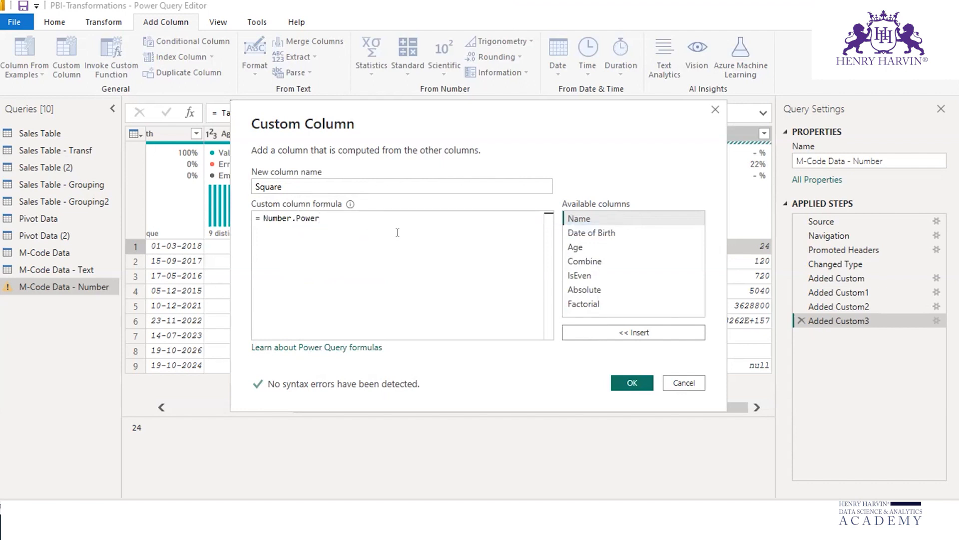
pyautogui.write('(')
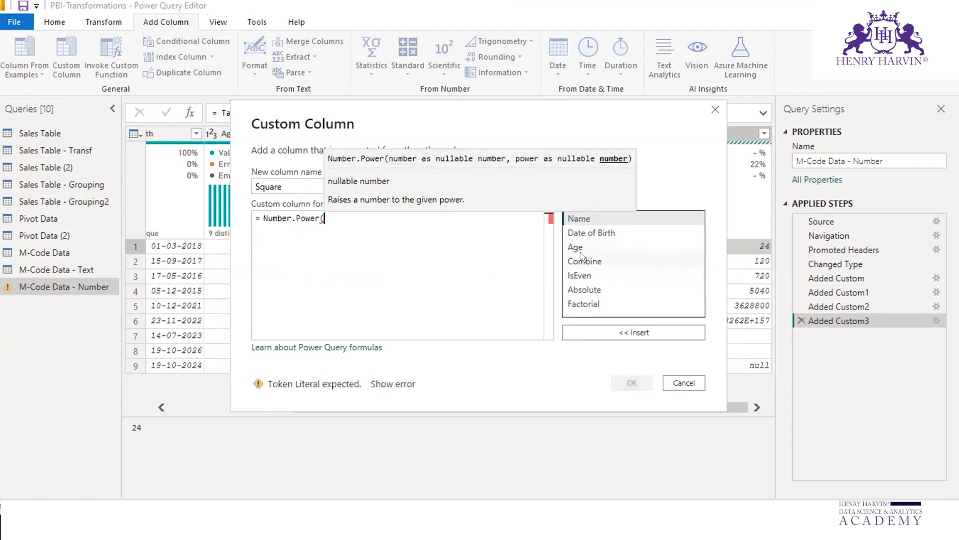
pyautogui.click(575, 247)
pyautogui.click(642, 334)
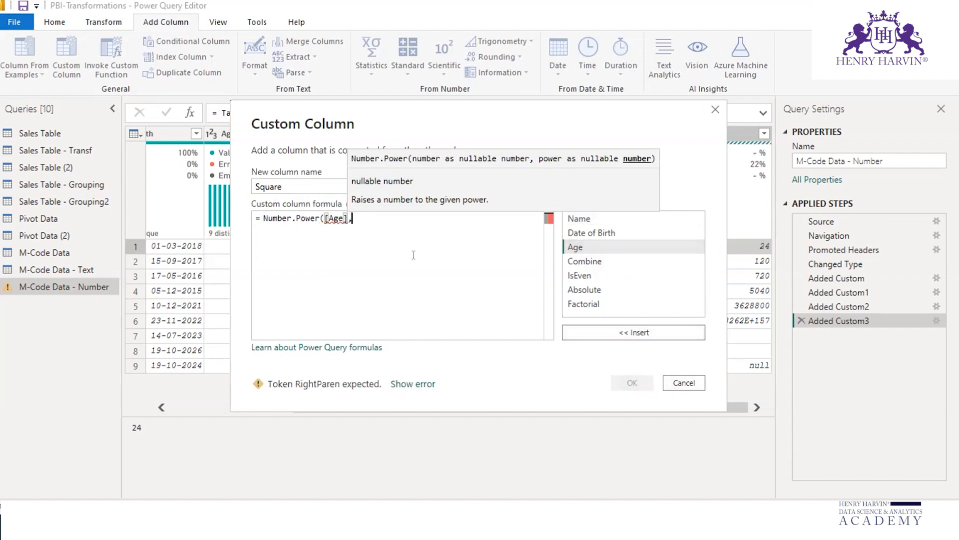
pyautogui.write(',2')
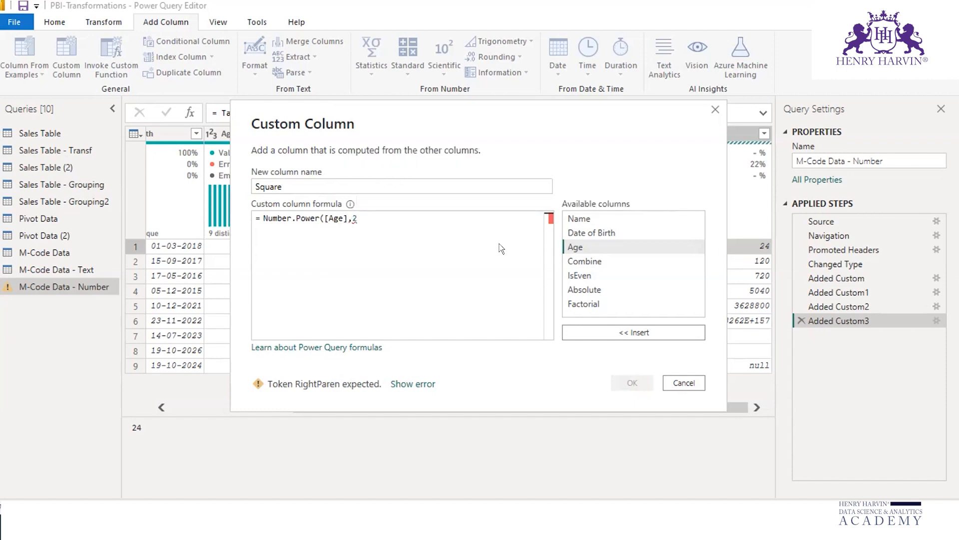
pyautogui.write(')')
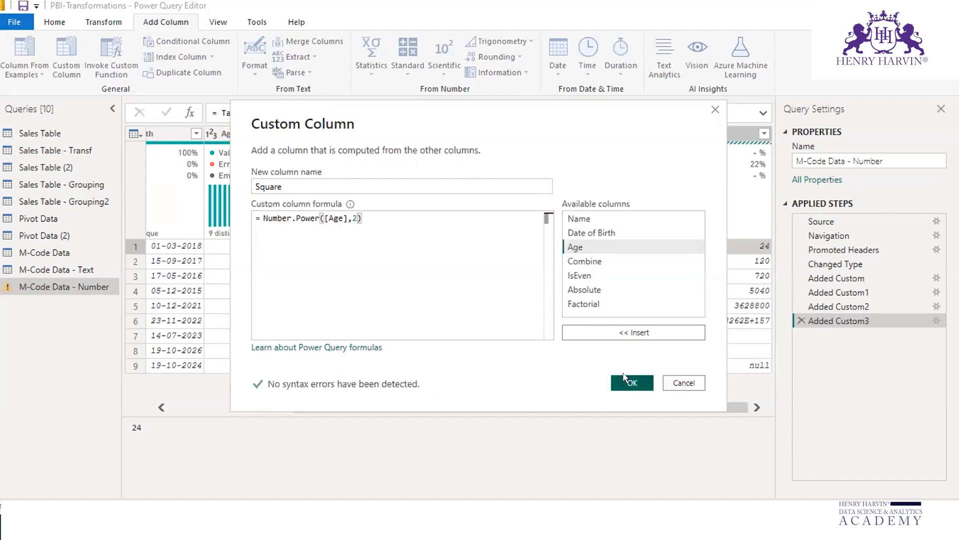
pyautogui.click(632, 382)
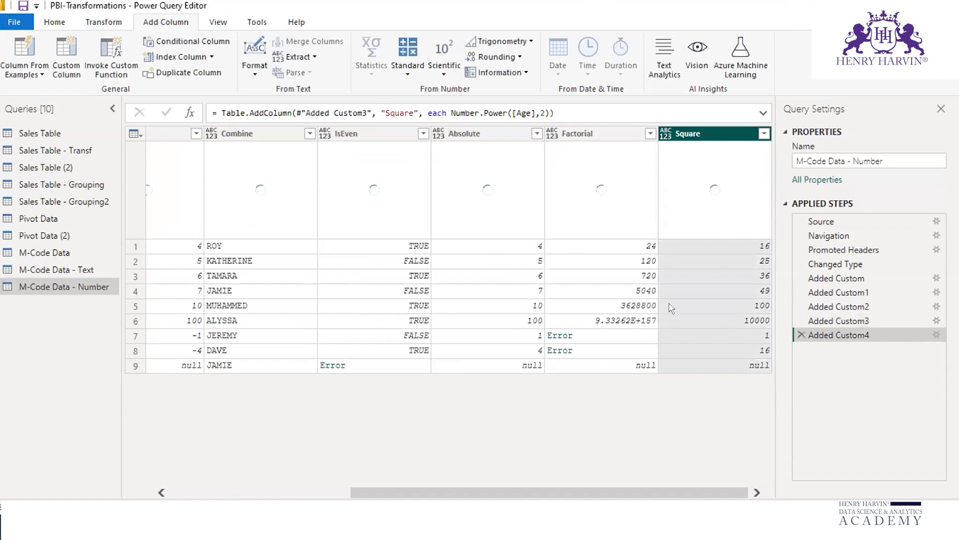
pyautogui.click(740, 244)
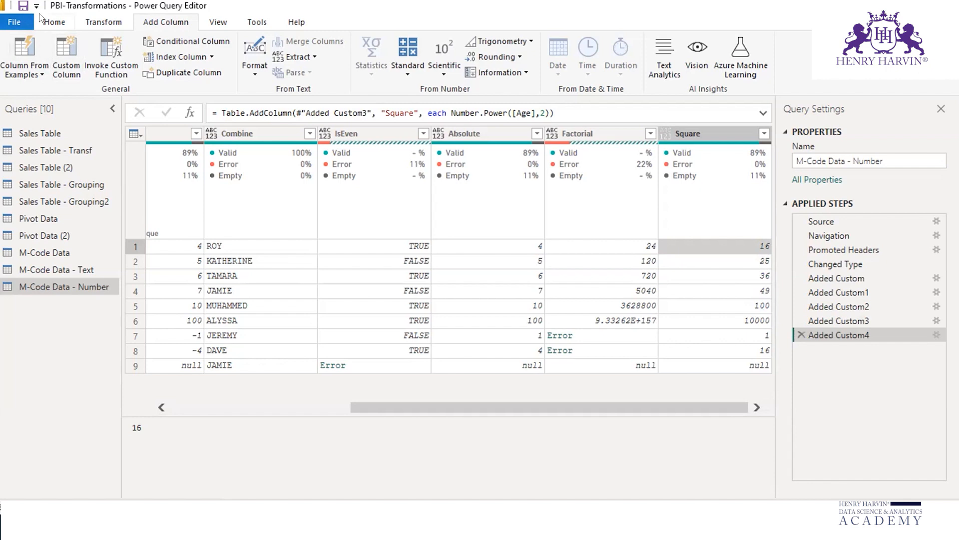
# Step: Close the Power Query Editor applying all query changes, and dismiss the load report
pyautogui.click(50, 23)
pyautogui.click(15, 74)
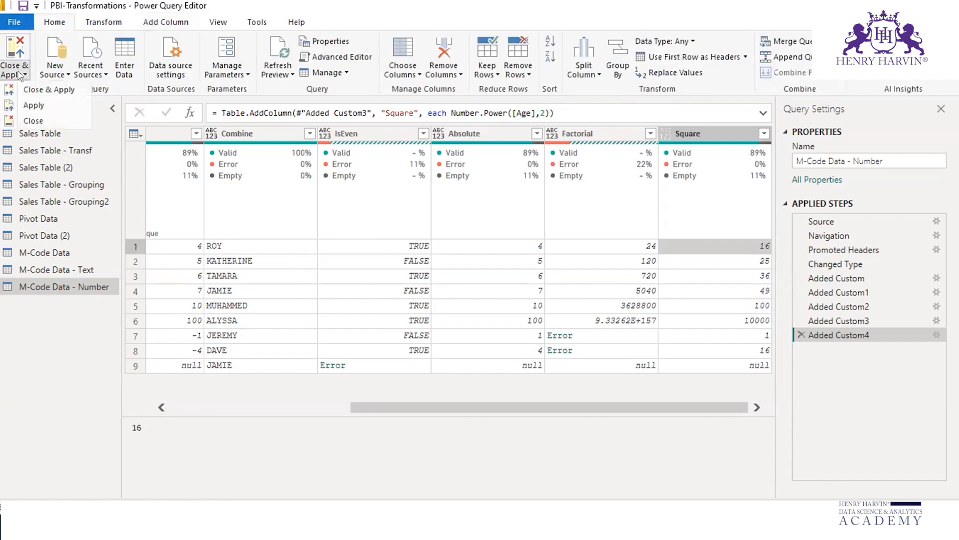
pyautogui.click(34, 90)
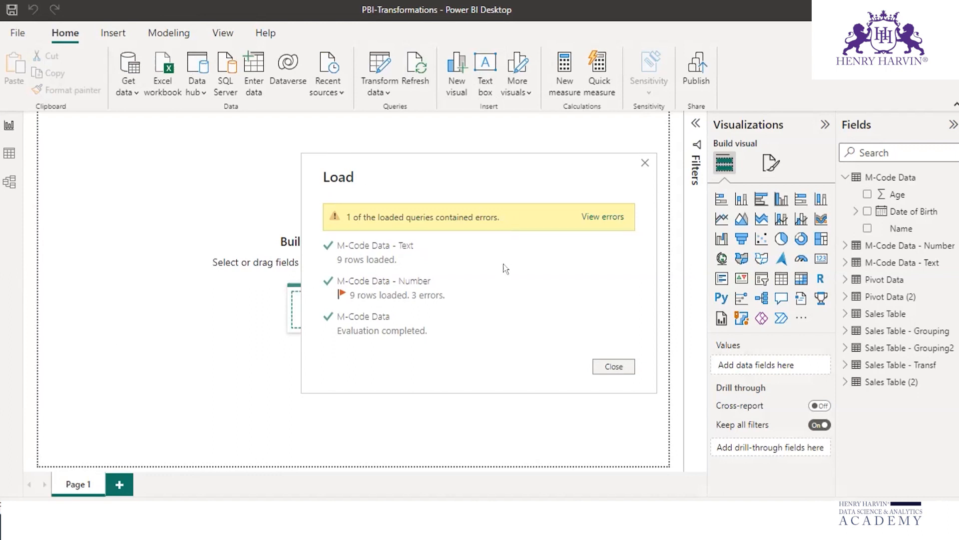
pyautogui.click(614, 367)
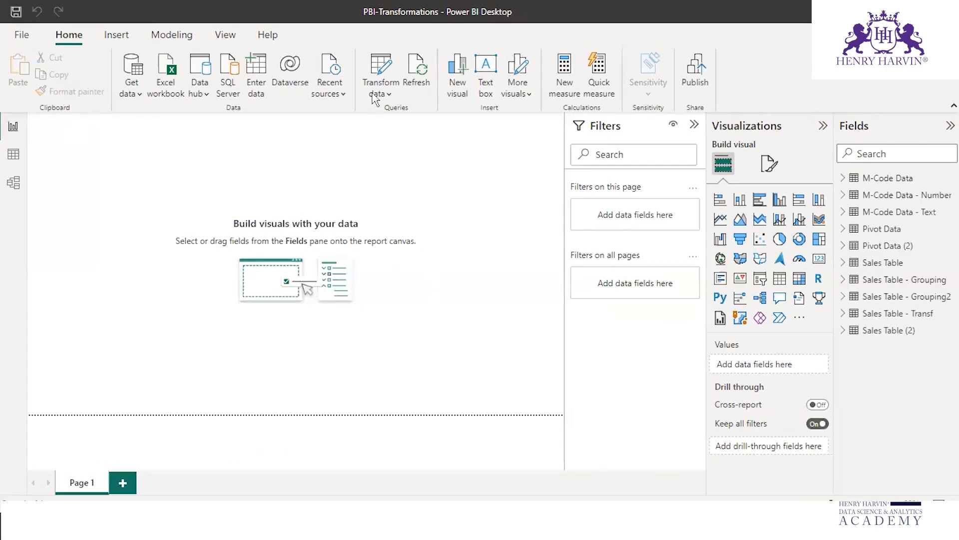
# Step: Reopen the Power Query Editor and review the added columns in the M-Code Data - Text and M-Code Data - Number queries
pyautogui.click(379, 92)
pyautogui.click(394, 112)
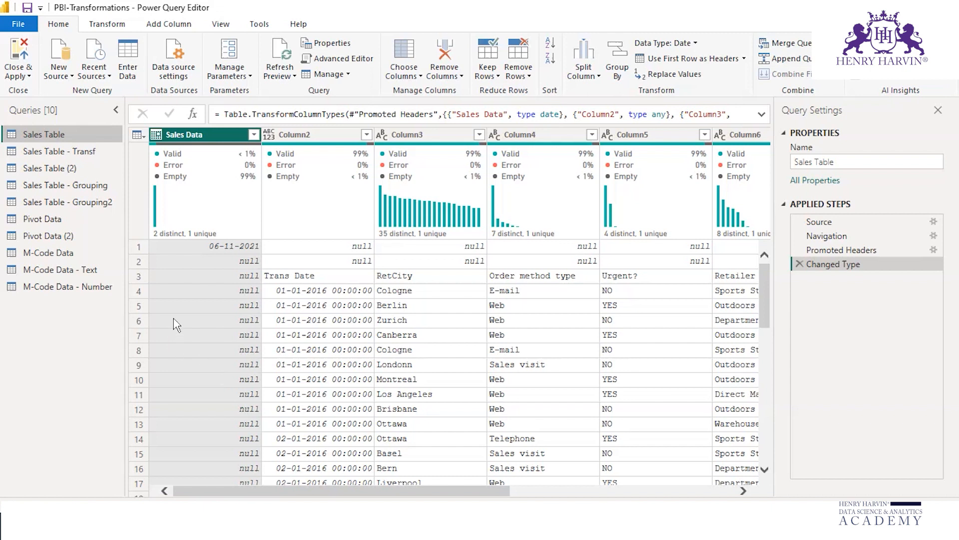
pyautogui.click(93, 273)
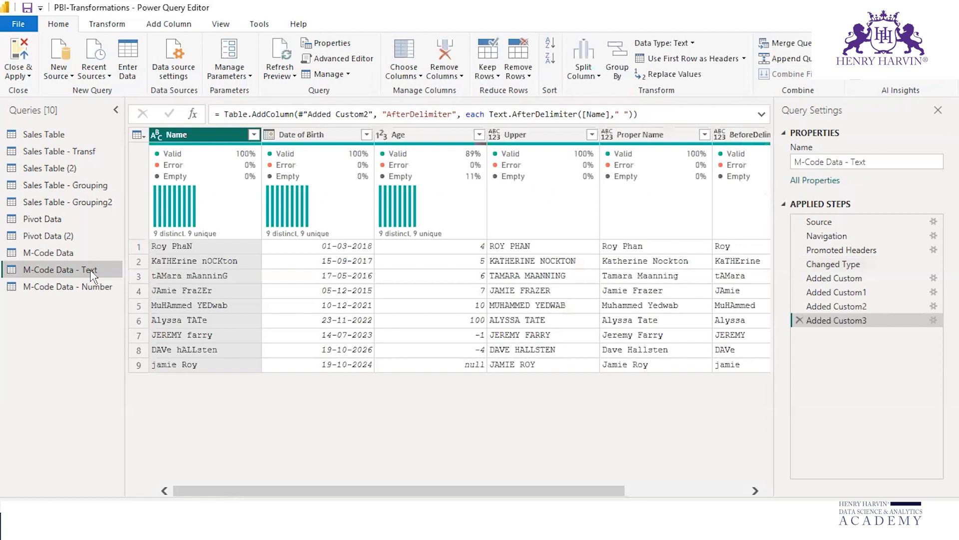
pyautogui.click(95, 289)
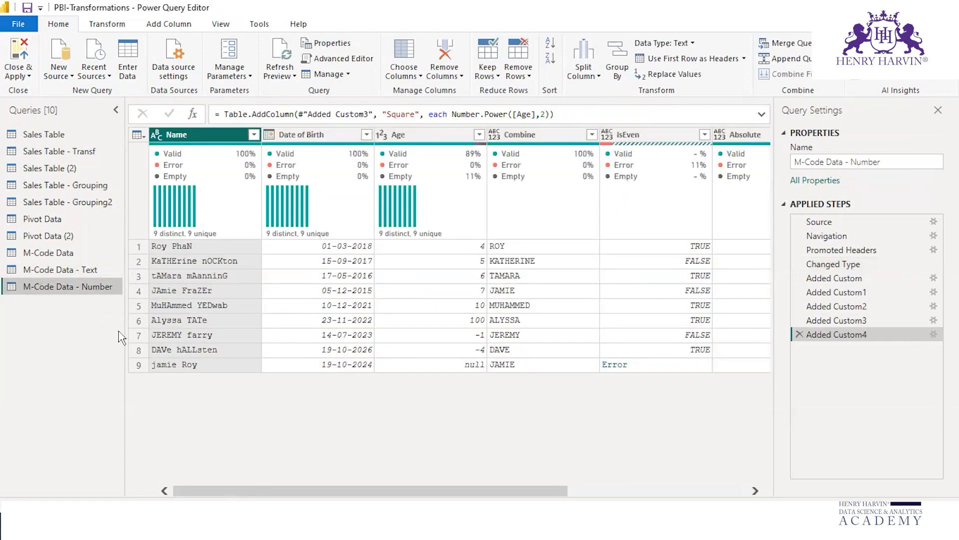
pyautogui.moveTo(467, 491); pyautogui.dragTo(702, 499)
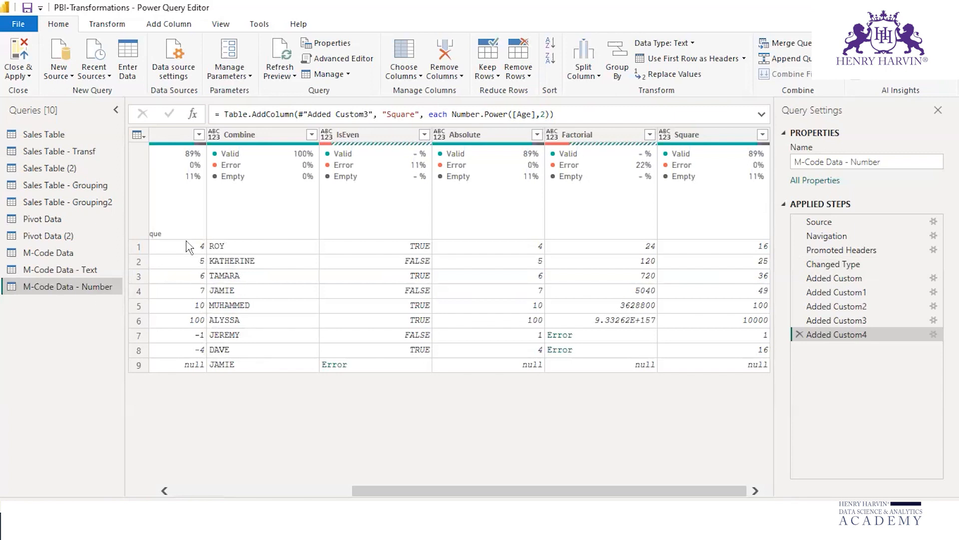
# Step: Duplicate the M-Code Data query
pyautogui.click(68, 252)
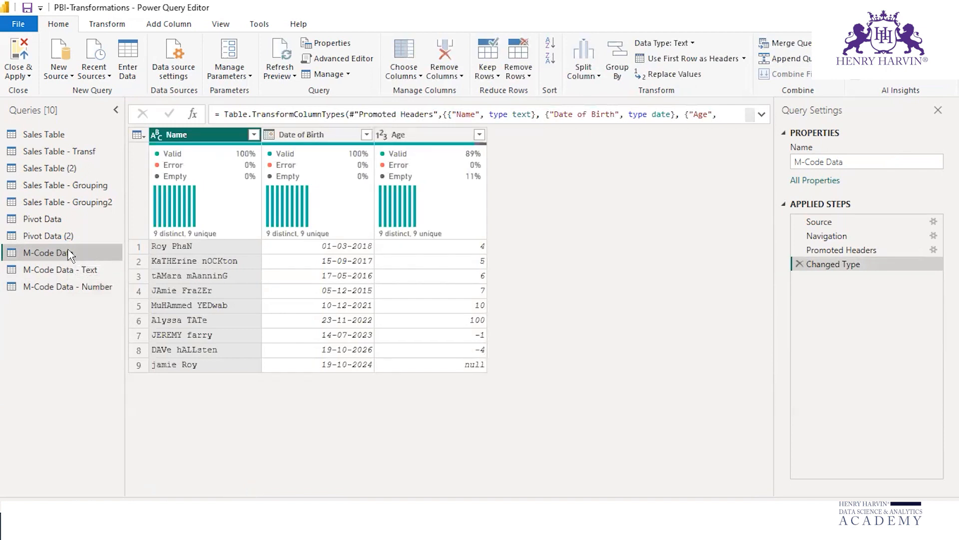
pyautogui.rightClick(70, 255)
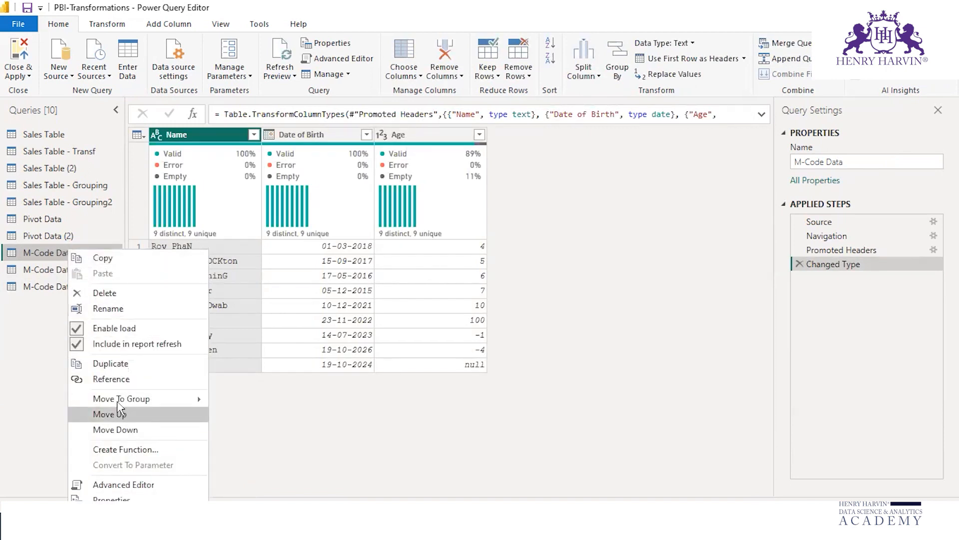
pyautogui.click(113, 364)
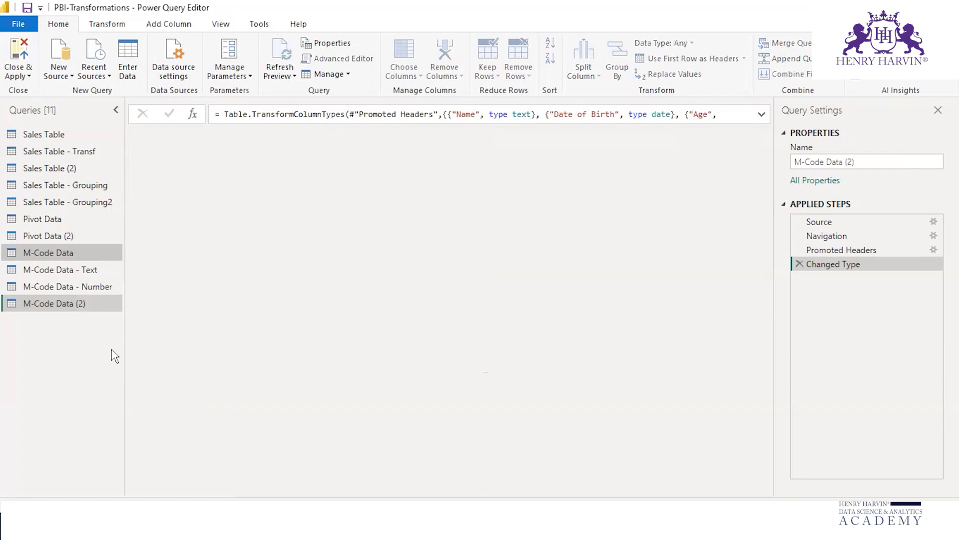
# Step: Rename the duplicated query M-Code Data (2) as M-Code Data - Date
pyautogui.click(95, 304)
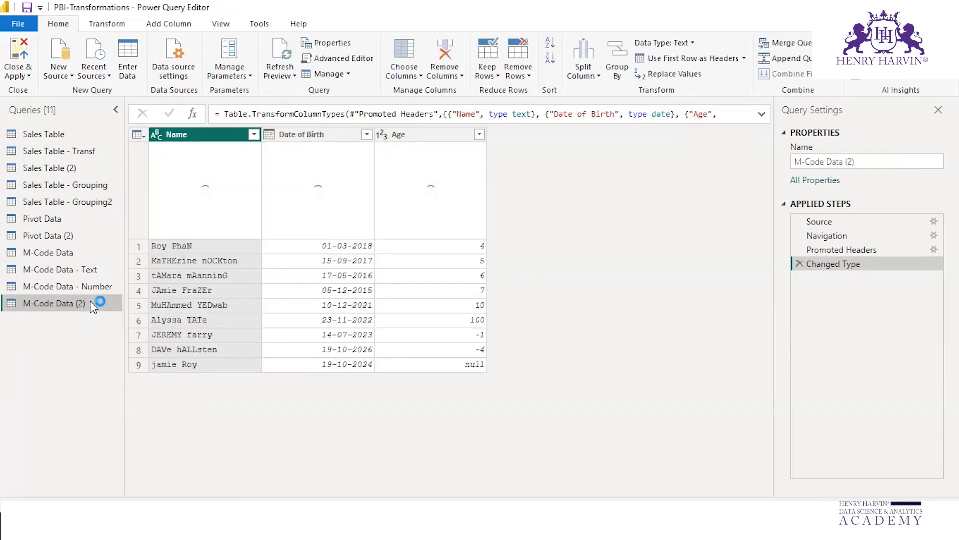
pyautogui.rightClick(87, 303)
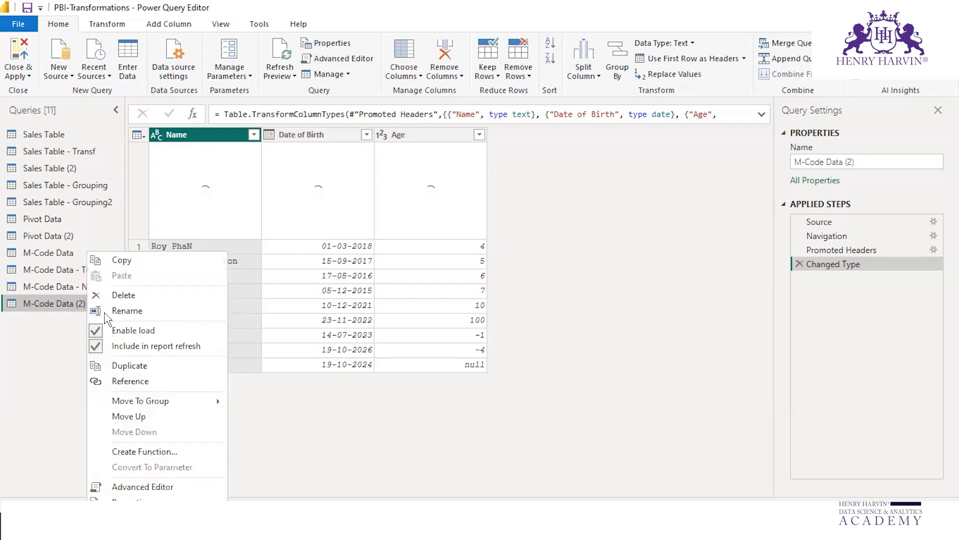
pyautogui.click(126, 310)
pyautogui.click(90, 304)
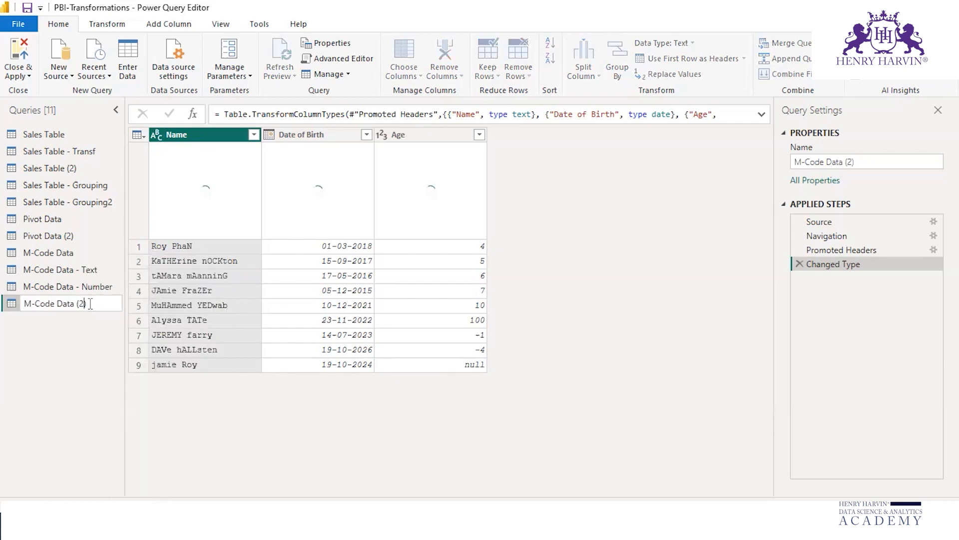
pyautogui.press('BackSpace')
pyautogui.press('BackSpace')
pyautogui.press('BackSpace')
pyautogui.write('- Date')
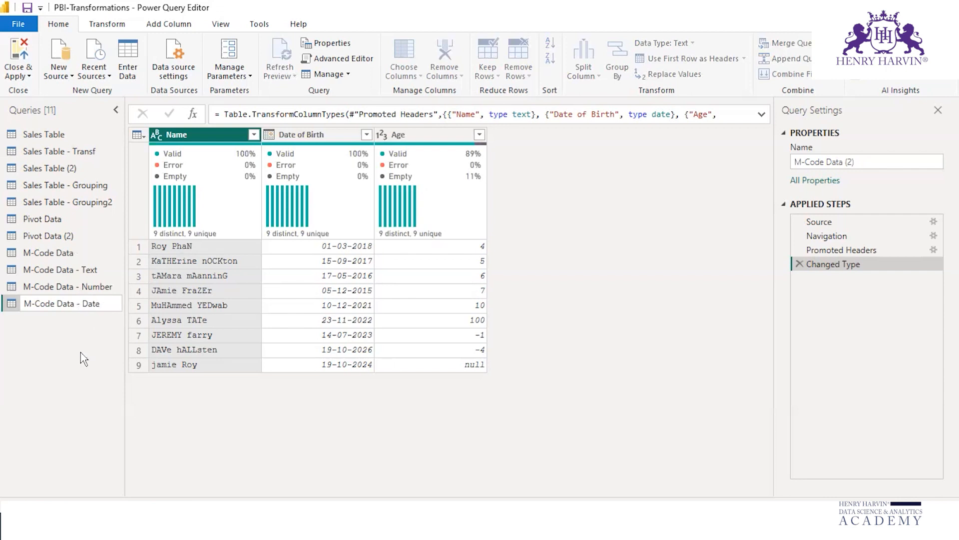
pyautogui.press('Return')
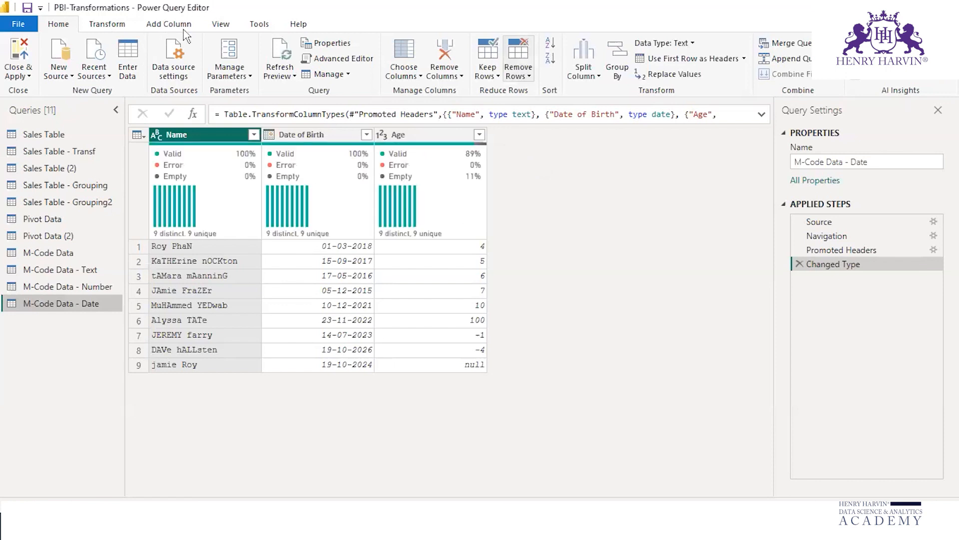
pyautogui.click(169, 25)
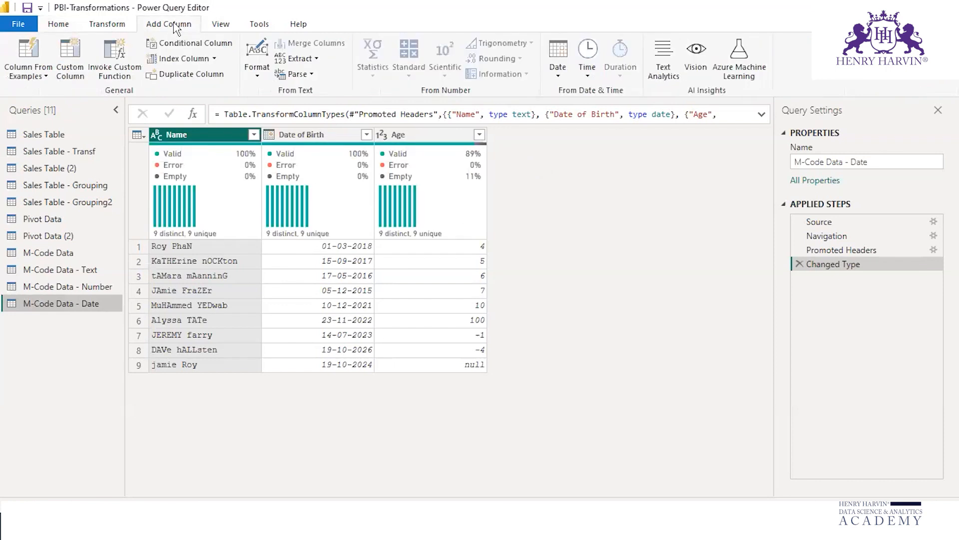
pyautogui.click(72, 63)
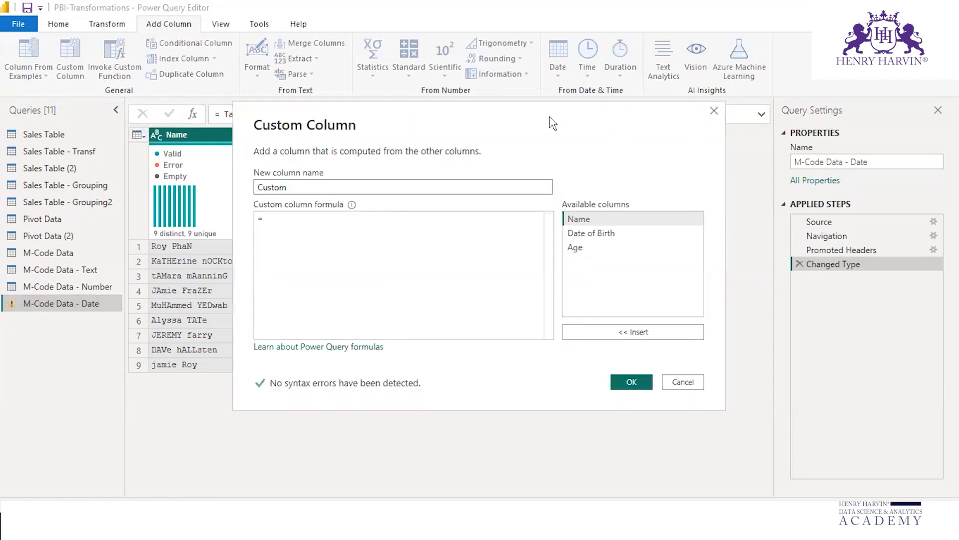
pyautogui.moveTo(568, 113); pyautogui.dragTo(606, 91)
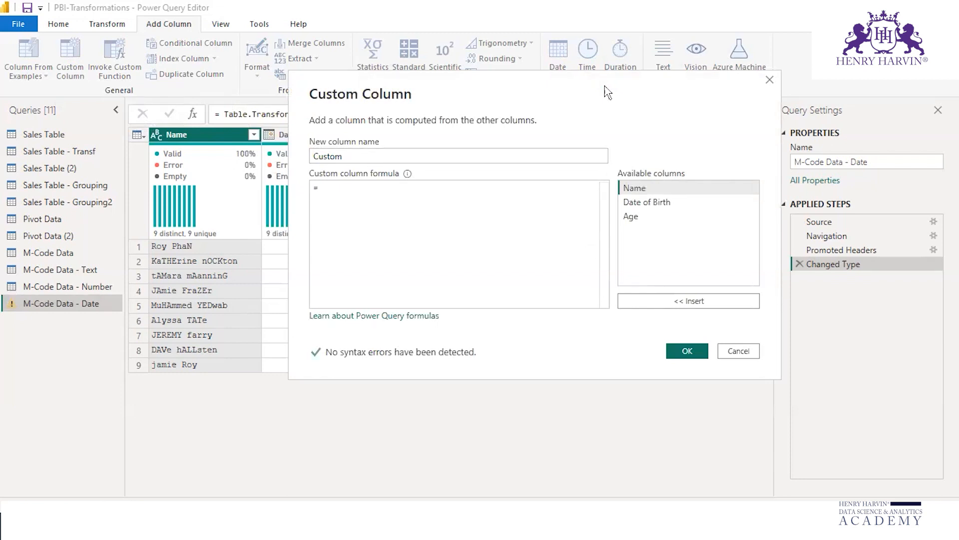
pyautogui.click(770, 81)
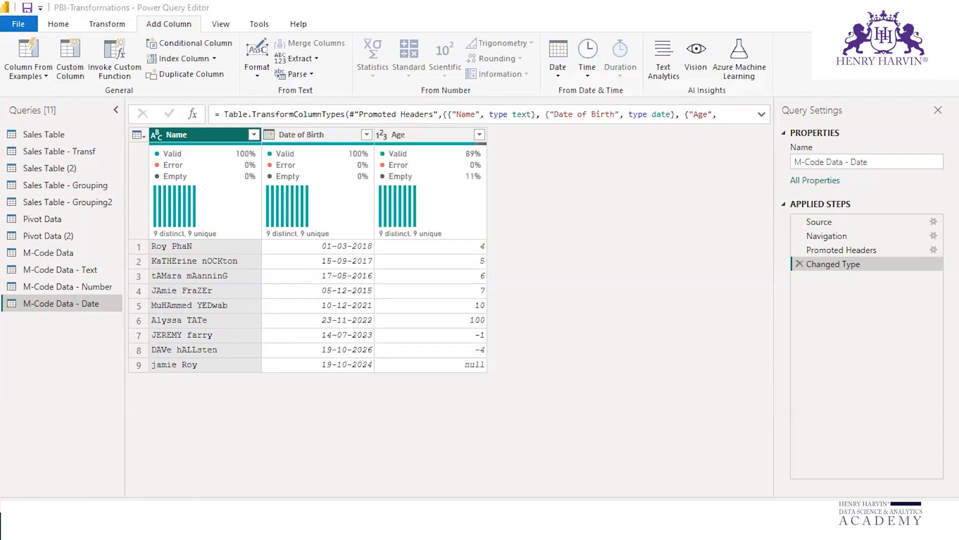
# Step: Switch to the PBI-M Functions workbook in Excel and examine the Date of Birth values
pyautogui.moveTo(774, 459)
pyautogui.click(817, 465)
pyautogui.click(235, 215)
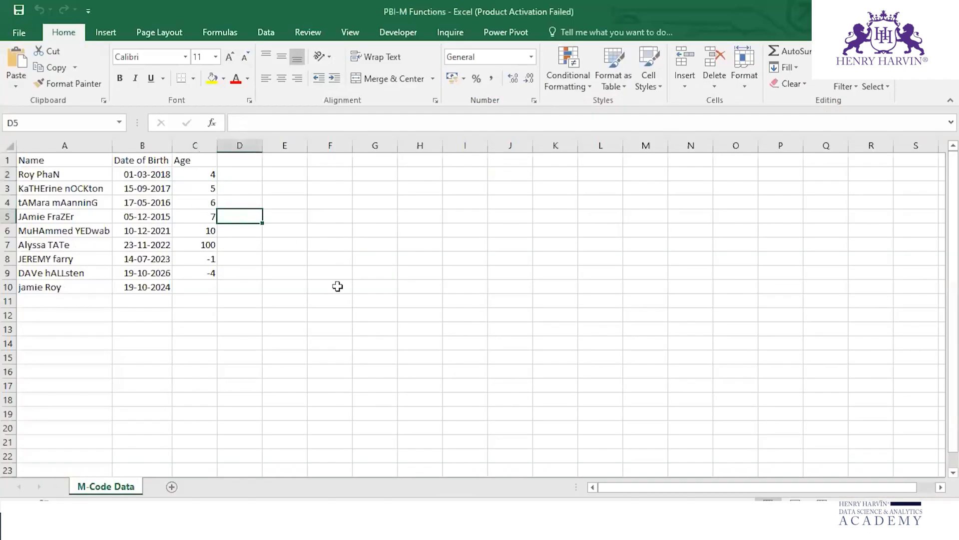
pyautogui.moveTo(131, 175); pyautogui.dragTo(160, 286)
pyautogui.click(333, 242)
pyautogui.click(141, 175)
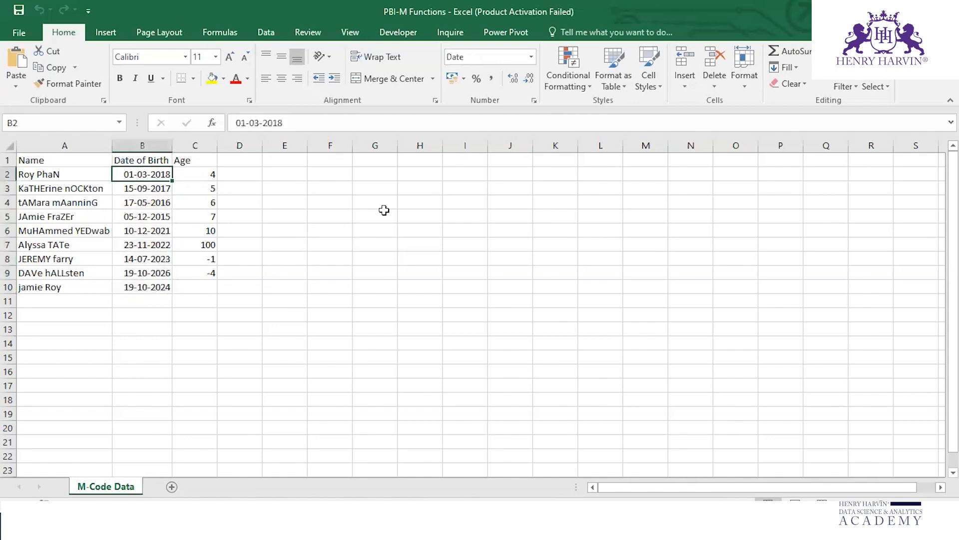
# Step: Enter the labels Previous Year, Current Year and Next Year in cells H2 to H4 of the M-Code Data sheet
pyautogui.click(425, 188)
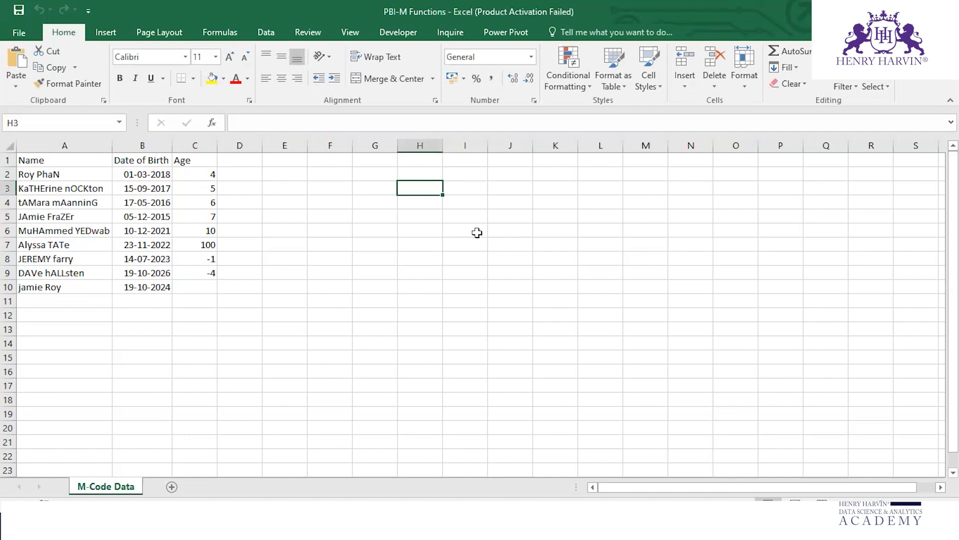
pyautogui.write('Current')
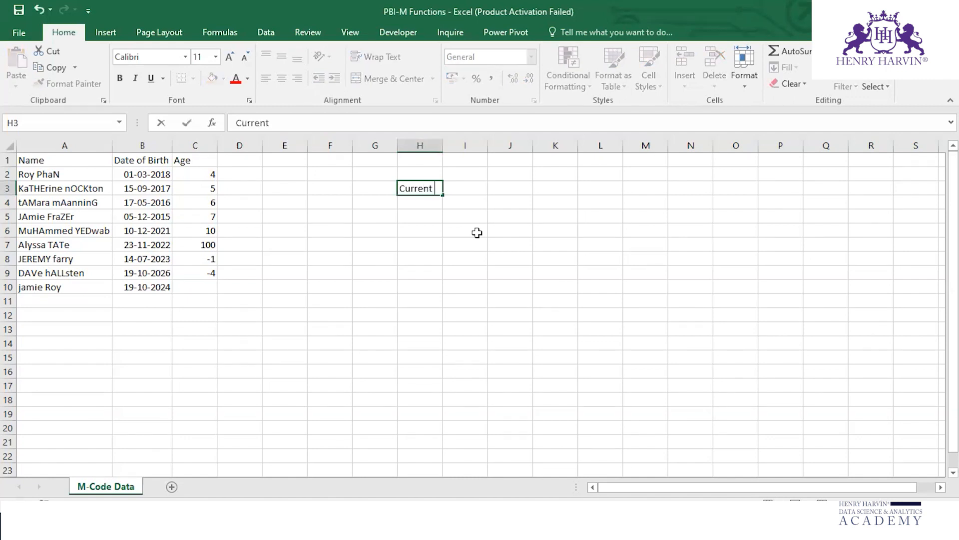
pyautogui.write(' Year')
pyautogui.press('Up')
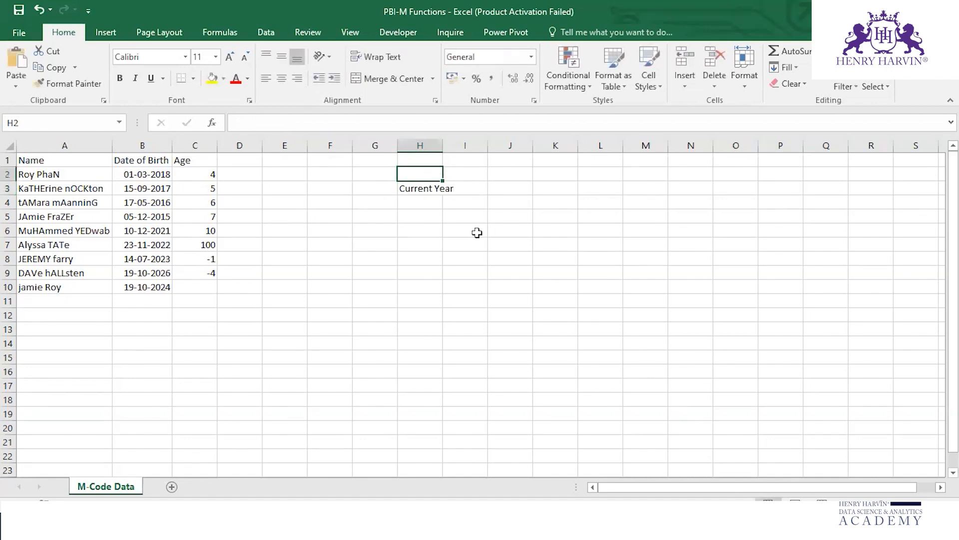
pyautogui.write('Previous Year')
pyautogui.press('Down')
pyautogui.press('Down')
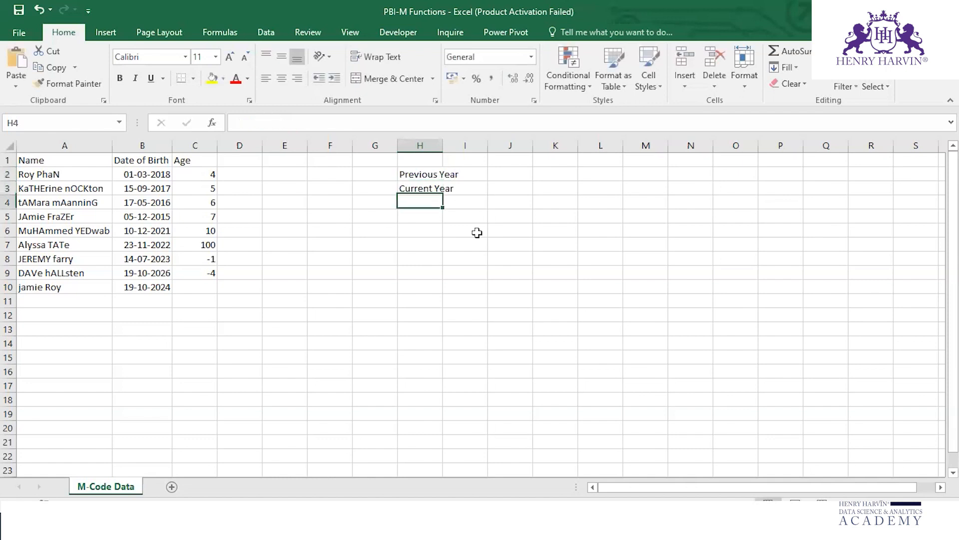
pyautogui.write('Next Year')
pyautogui.press('Down')
pyautogui.press('Down')
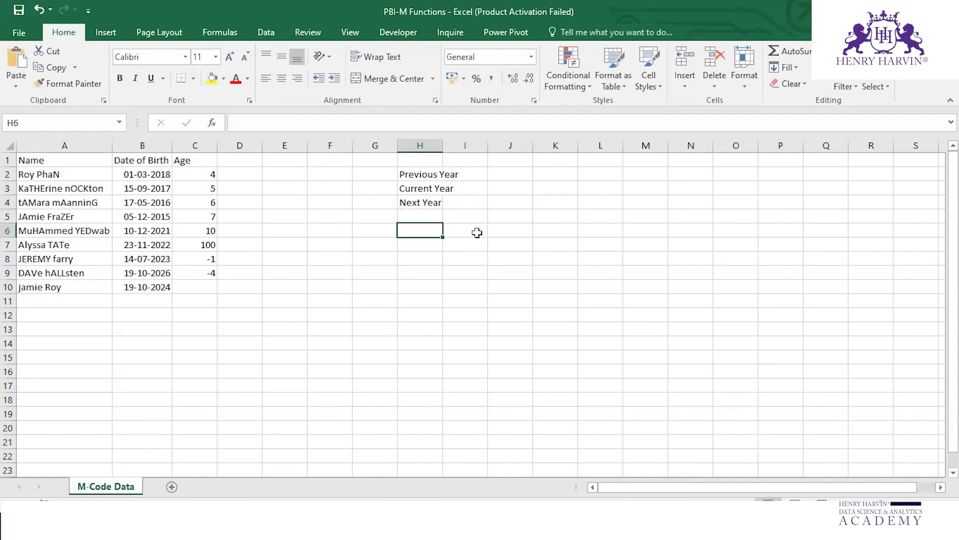
# Step: Enter the labels PreviousNYears in H6 and NextNYears in H7, and fit column H's width to its contents
pyautogui.write('Previous')
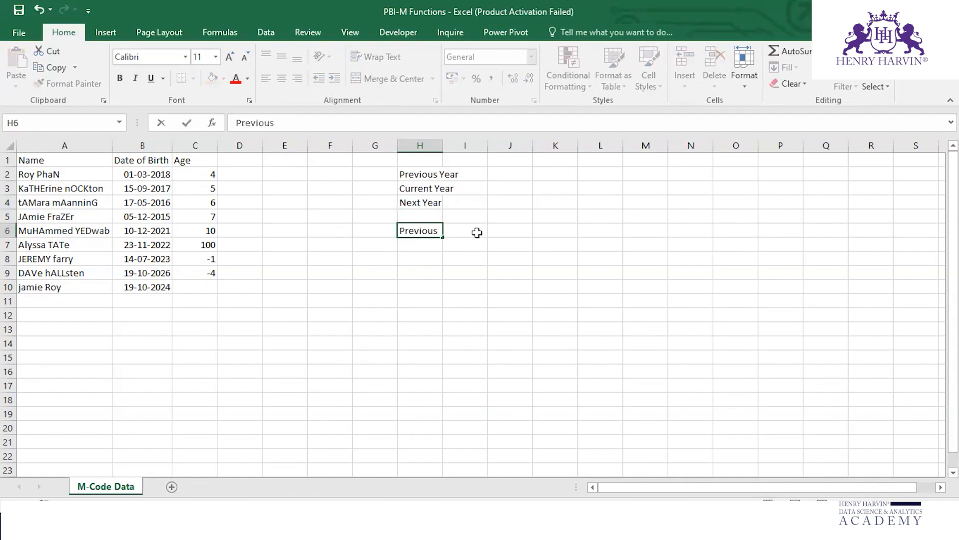
pyautogui.write('NYears')
pyautogui.press('Return')
pyautogui.write('Nex')
pyautogui.hotkey('alt', 't')
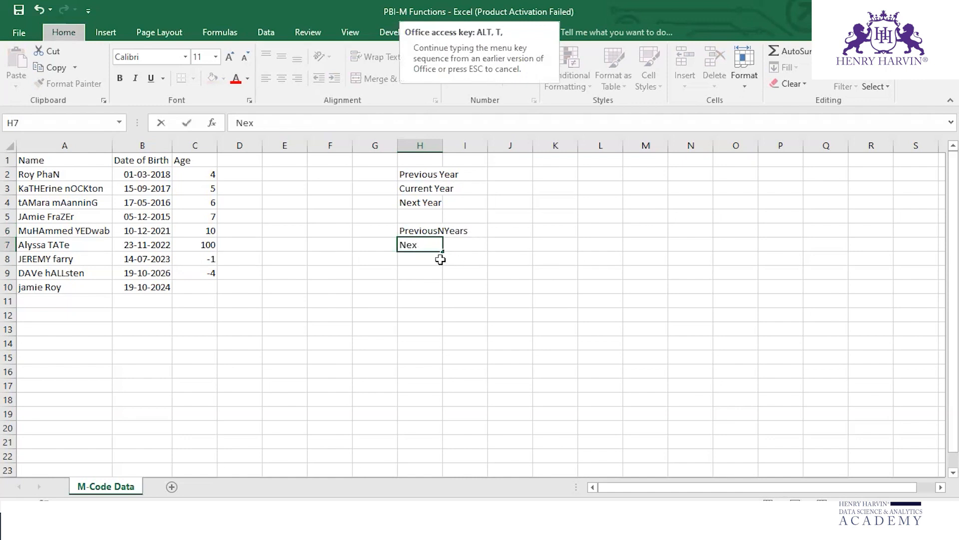
pyautogui.doubleClick(424, 245)
pyautogui.click(425, 244)
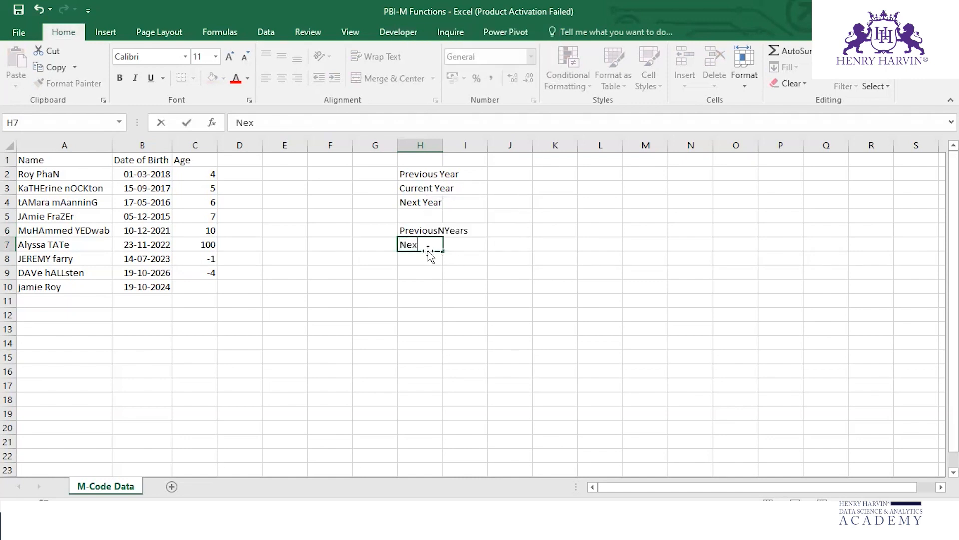
pyautogui.write('tNYears')
pyautogui.click(478, 285)
pyautogui.doubleClick(442, 145)
pyautogui.click(504, 185)
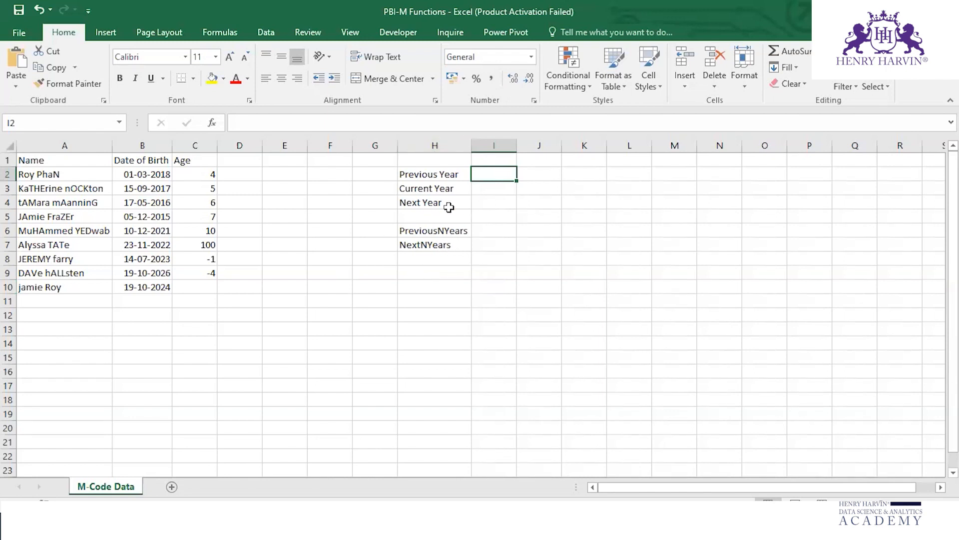
# Step: Return to the Power Query Editor and start a custom column named PreviousYear in the M-Code Data - Date query
pyautogui.click(593, 529)
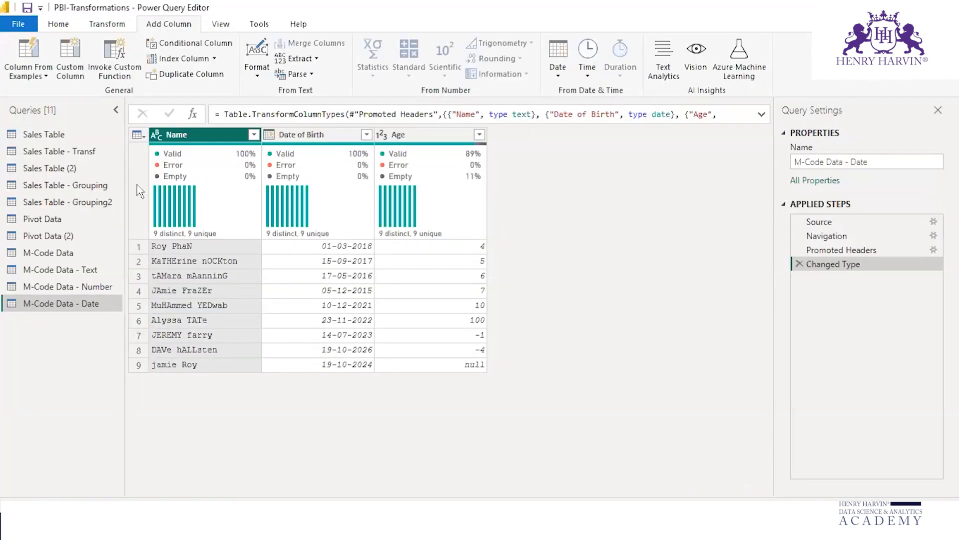
pyautogui.click(70, 59)
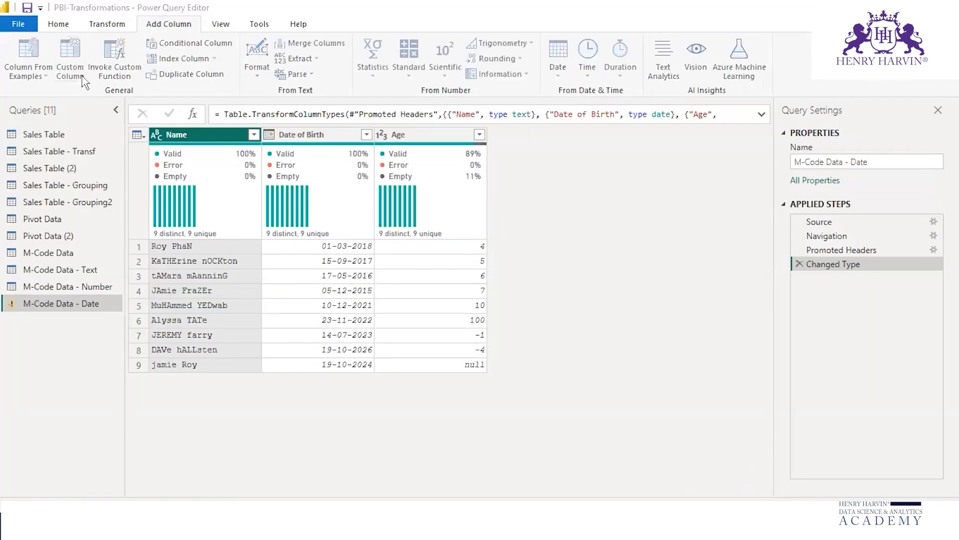
pyautogui.moveTo(287, 187); pyautogui.dragTo(234, 186)
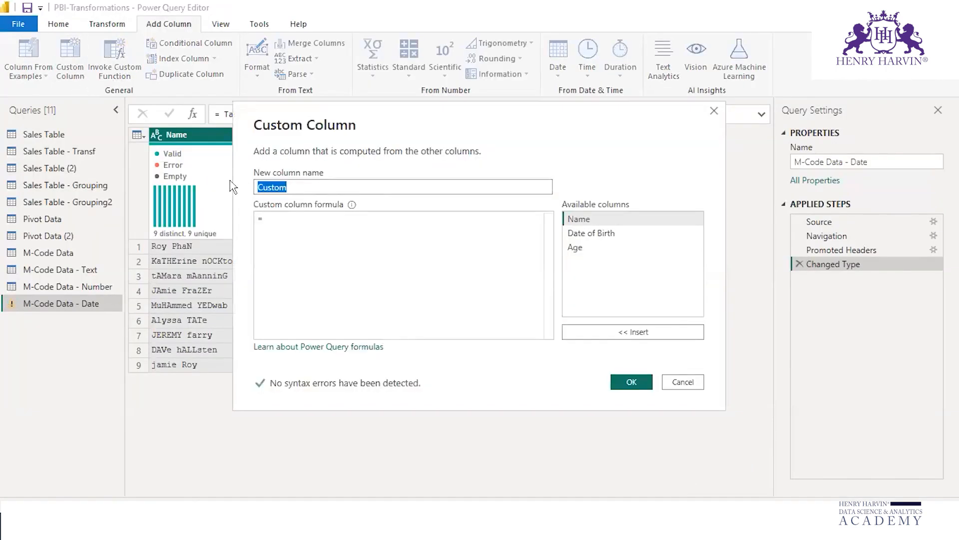
pyautogui.write('Previous')
pyautogui.press('Tab')
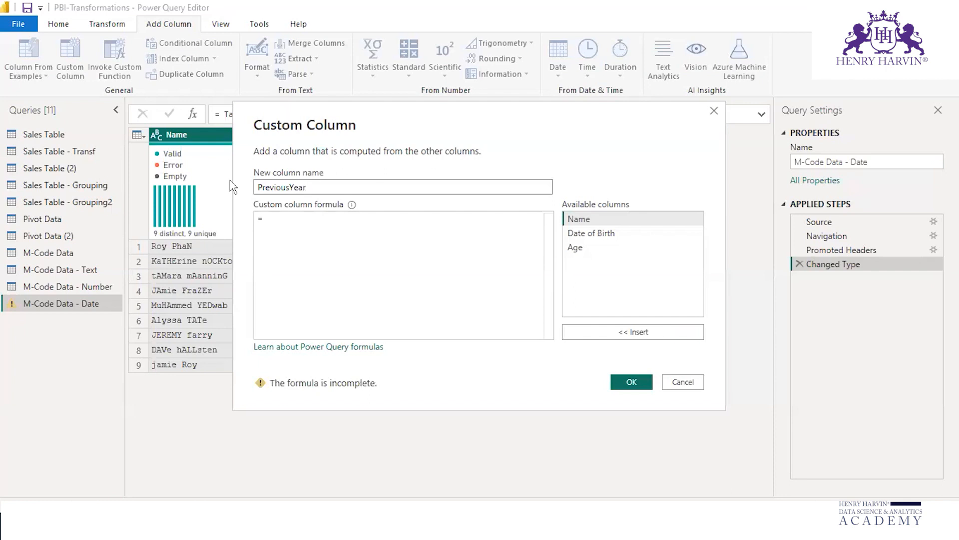
pyautogui.click(276, 220)
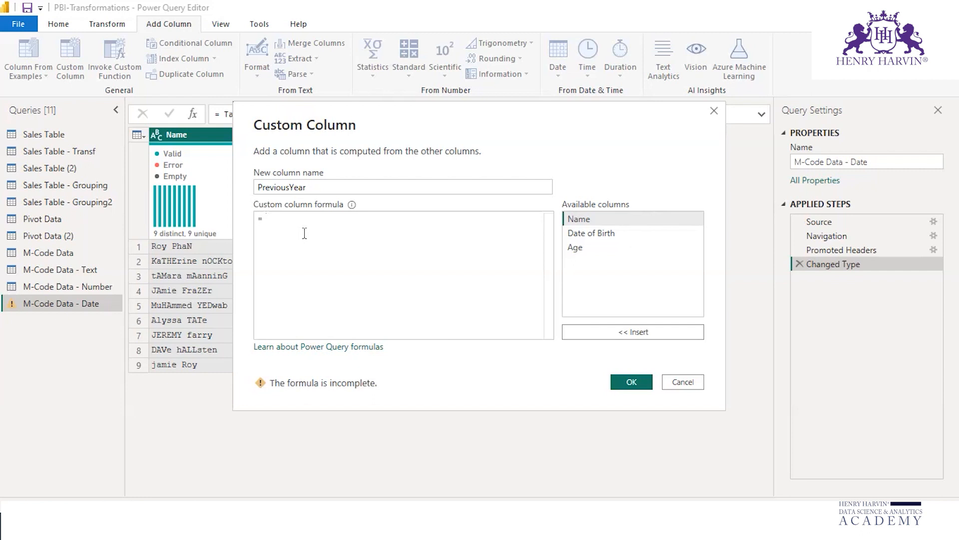
# Step: Complete the PreviousYear custom column with the formula Date.IsInPreviousYear([Date of Birth]) and add it to the query
pyautogui.write('da')
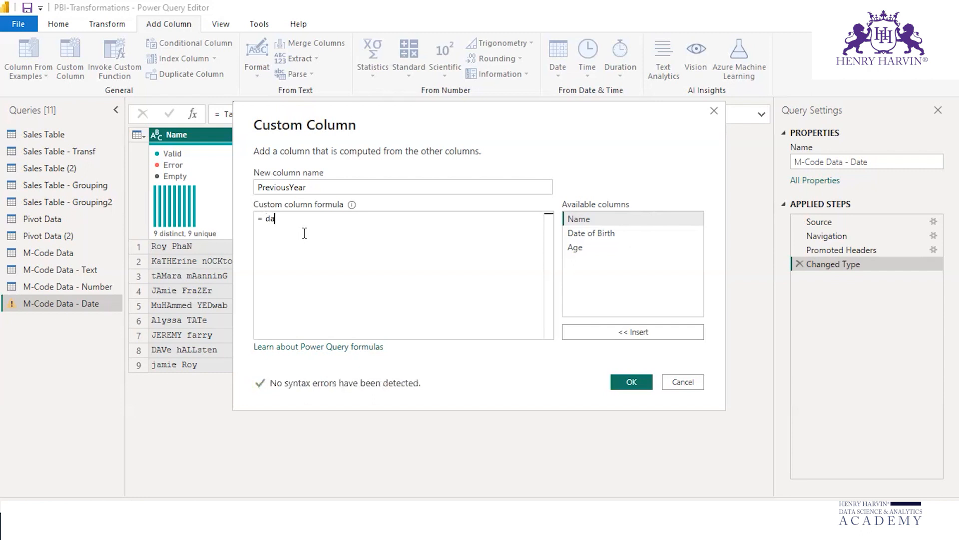
pyautogui.write('teisin')
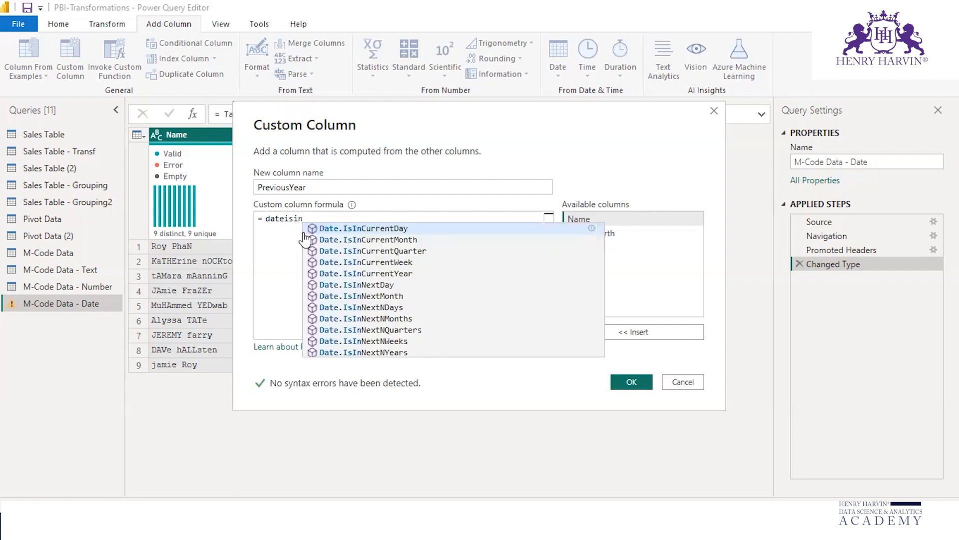
pyautogui.write('pre')
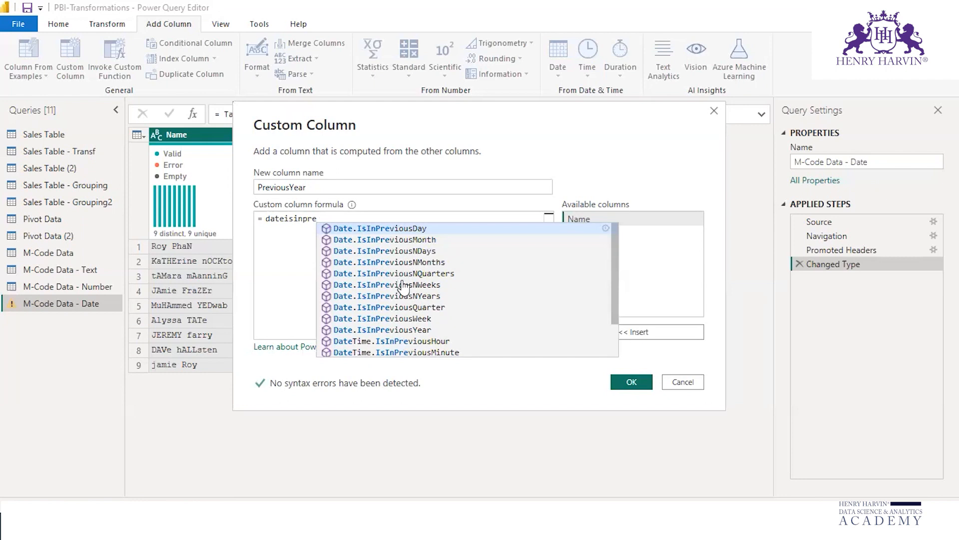
pyautogui.click(412, 331)
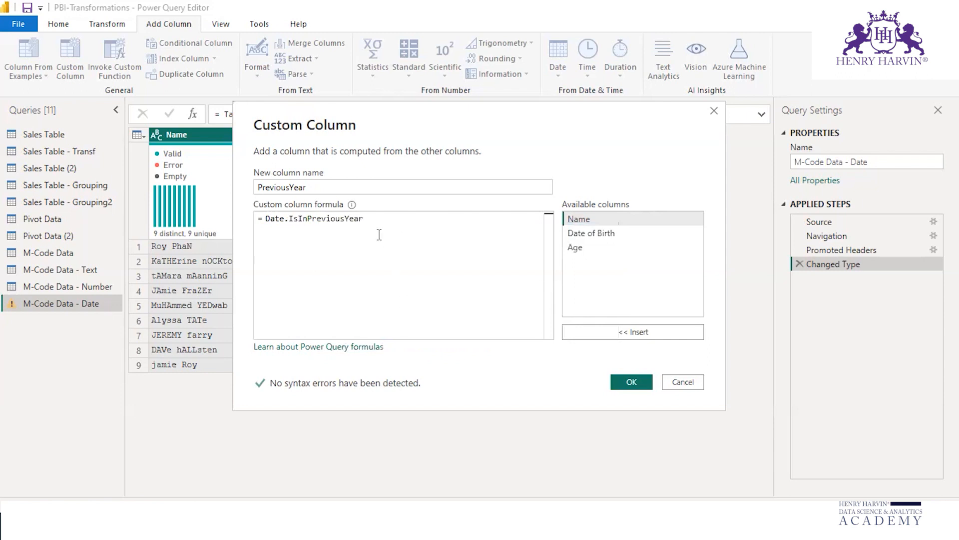
pyautogui.write('(')
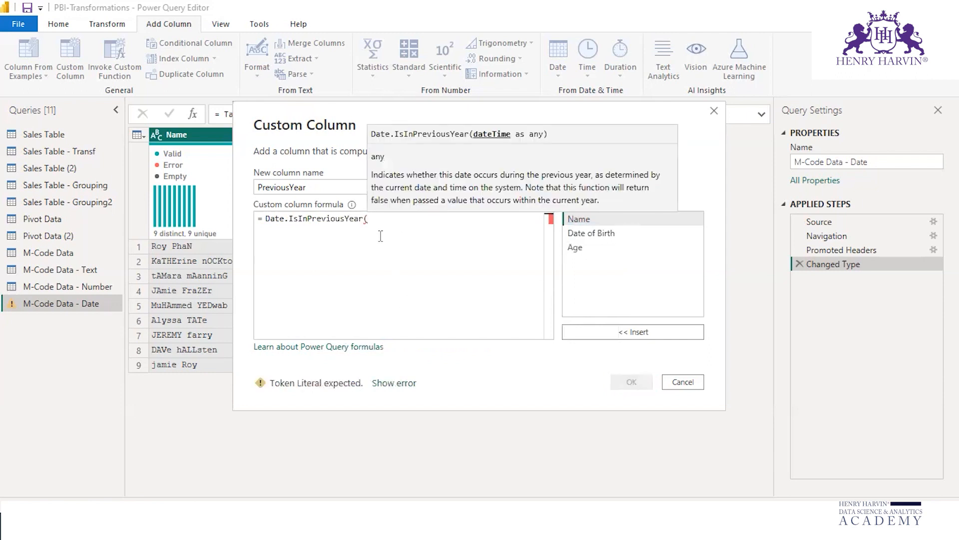
pyautogui.click(604, 233)
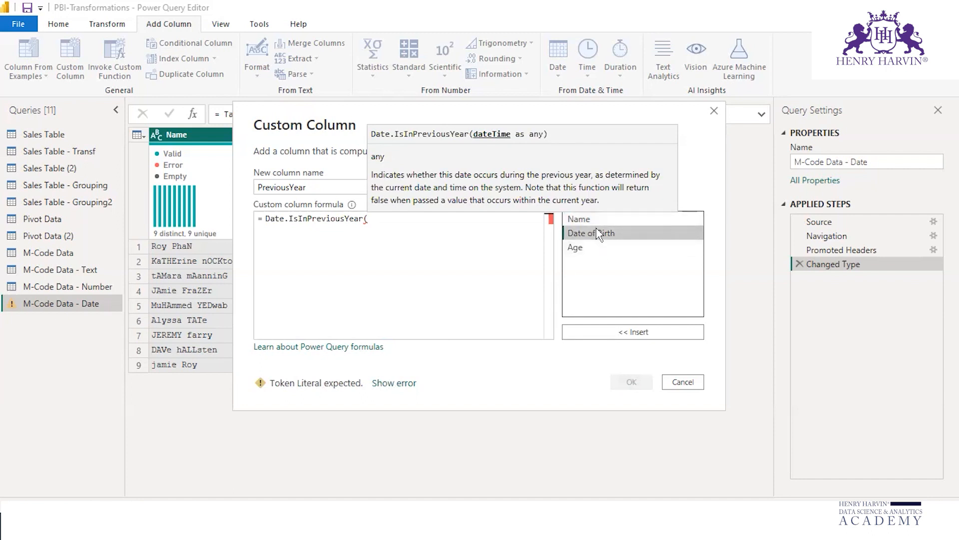
pyautogui.click(633, 332)
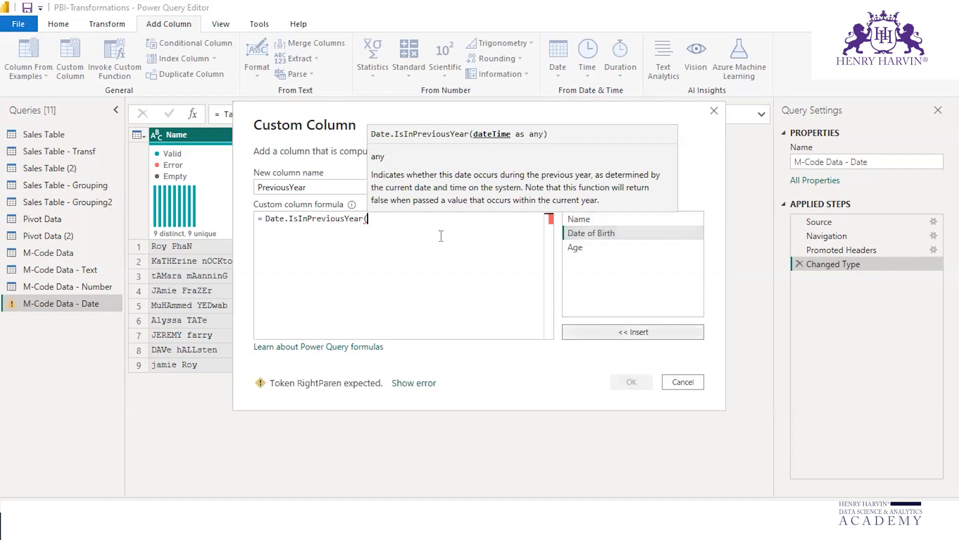
pyautogui.write(')')
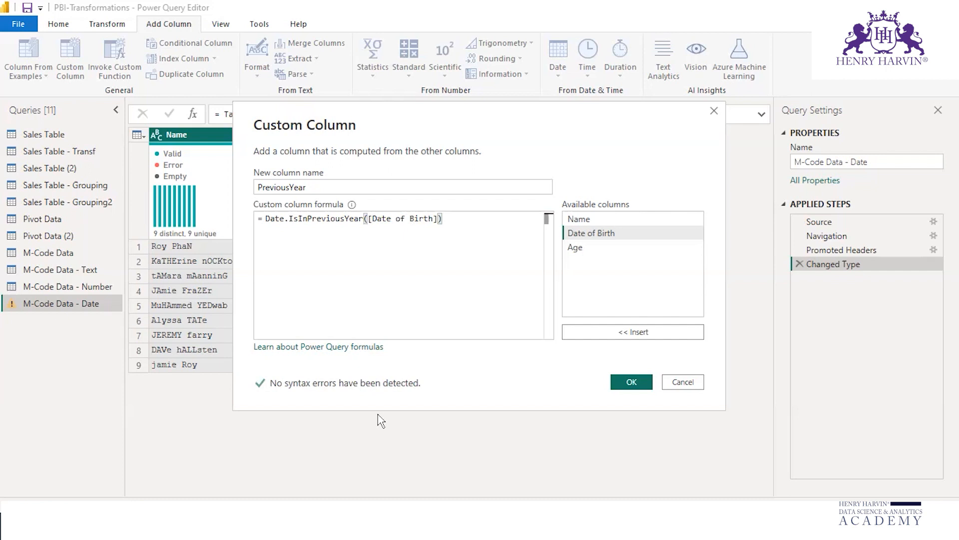
pyautogui.moveTo(260, 368)
pyautogui.mouseDown()
pyautogui.moveTo(352, 350)
pyautogui.moveTo(214, 369)
pyautogui.mouseUp()
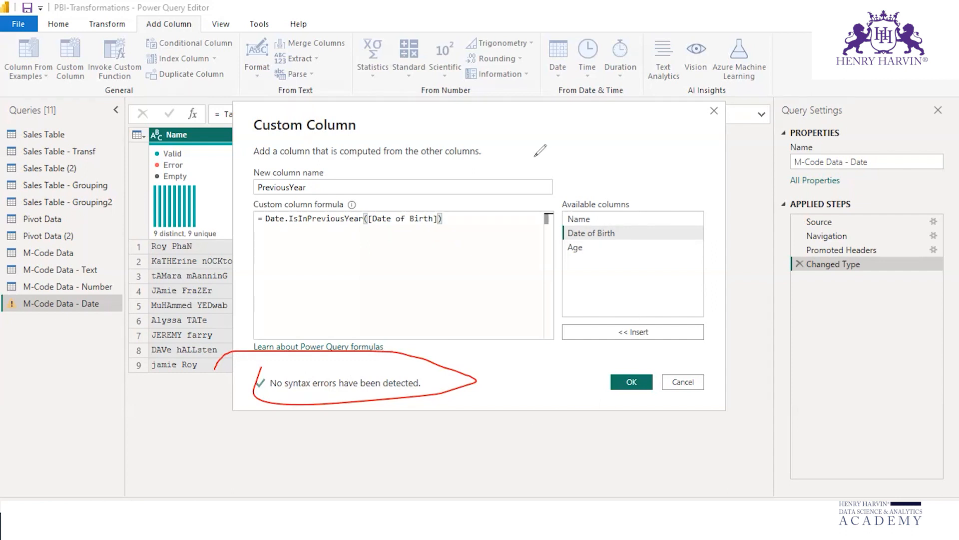
pyautogui.click(667, 11)
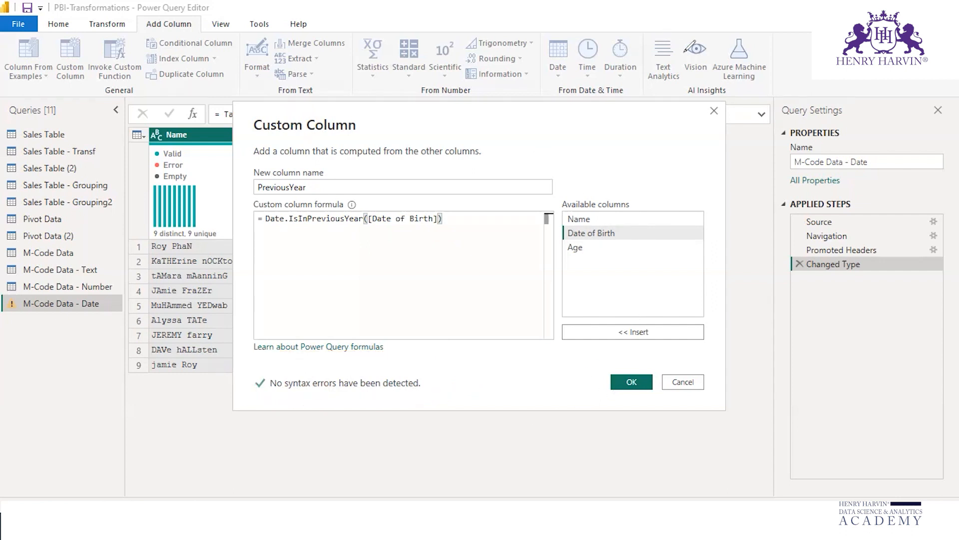
pyautogui.click(631, 382)
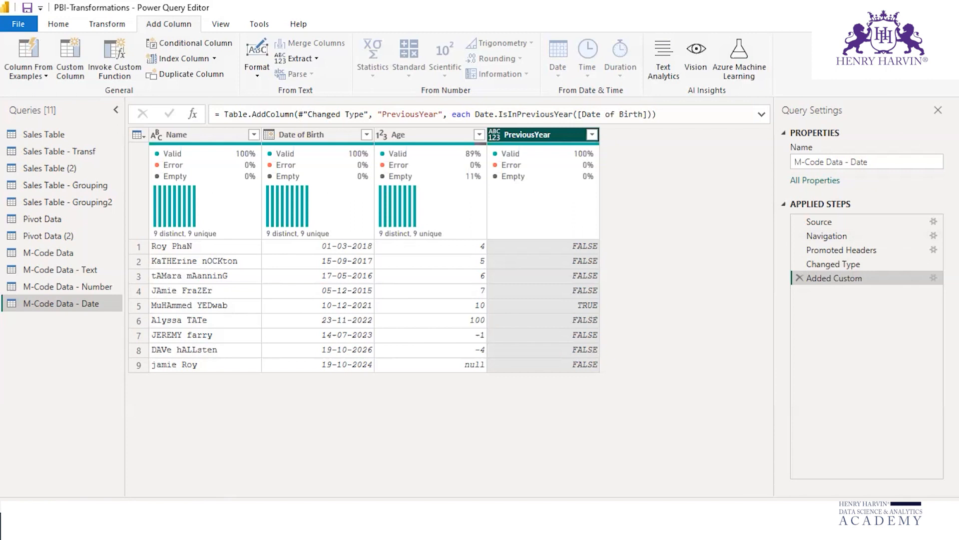
# Step: Compare the TRUE and FALSE values in the PreviousYear column with the Date of Birth years row by row
pyautogui.moveTo(556, 133)
pyautogui.mouseDown()
pyautogui.moveTo(547, 317)
pyautogui.moveTo(558, 294)
pyautogui.moveTo(546, 328)
pyautogui.mouseUp()
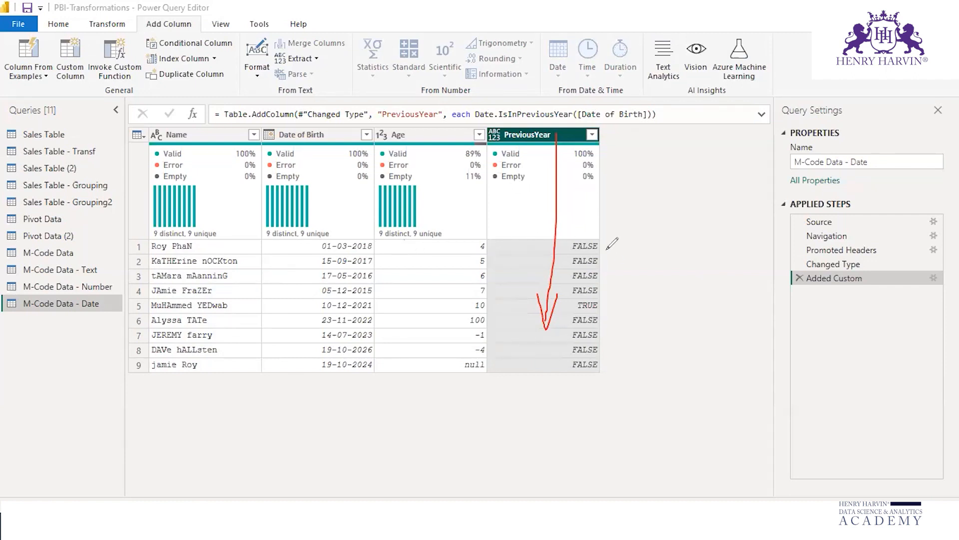
pyautogui.moveTo(370, 238)
pyautogui.mouseDown()
pyautogui.moveTo(376, 247)
pyautogui.moveTo(383, 231)
pyautogui.mouseUp()
pyautogui.moveTo(602, 245); pyautogui.dragTo(621, 218)
pyautogui.moveTo(604, 258); pyautogui.dragTo(626, 245)
pyautogui.moveTo(603, 276)
pyautogui.mouseDown()
pyautogui.moveTo(617, 260)
pyautogui.moveTo(629, 281)
pyautogui.mouseUp()
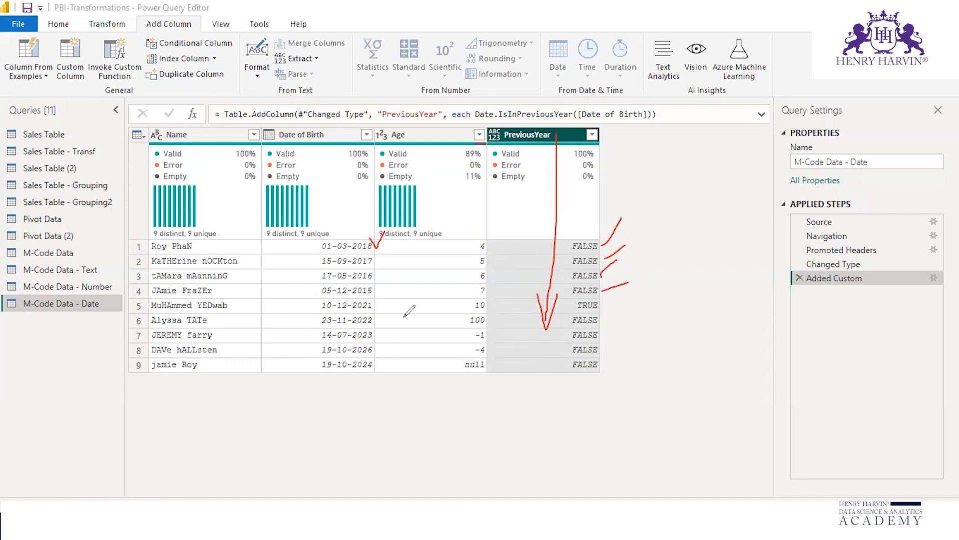
pyautogui.moveTo(381, 298)
pyautogui.mouseDown()
pyautogui.moveTo(355, 300)
pyautogui.moveTo(352, 311)
pyautogui.moveTo(380, 300)
pyautogui.mouseUp()
pyautogui.moveTo(603, 299); pyautogui.dragTo(631, 291)
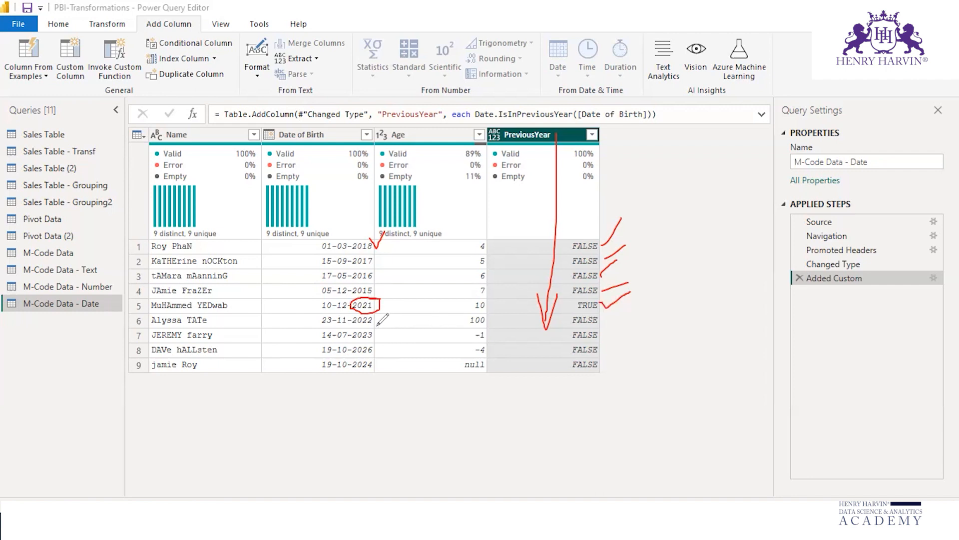
pyautogui.moveTo(379, 314)
pyautogui.mouseDown()
pyautogui.moveTo(386, 365)
pyautogui.moveTo(360, 327)
pyautogui.mouseUp()
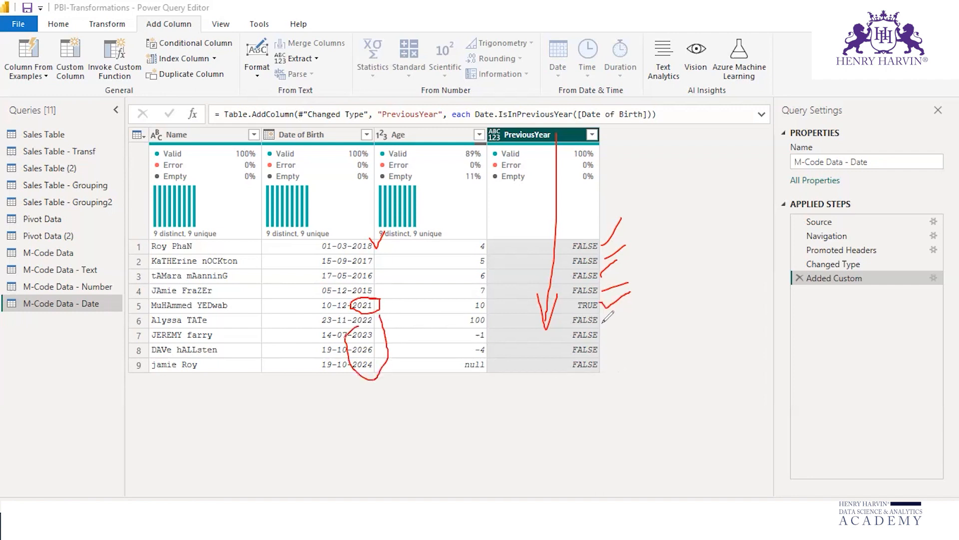
pyautogui.moveTo(603, 318); pyautogui.dragTo(550, 329)
pyautogui.moveTo(613, 360); pyautogui.dragTo(595, 303)
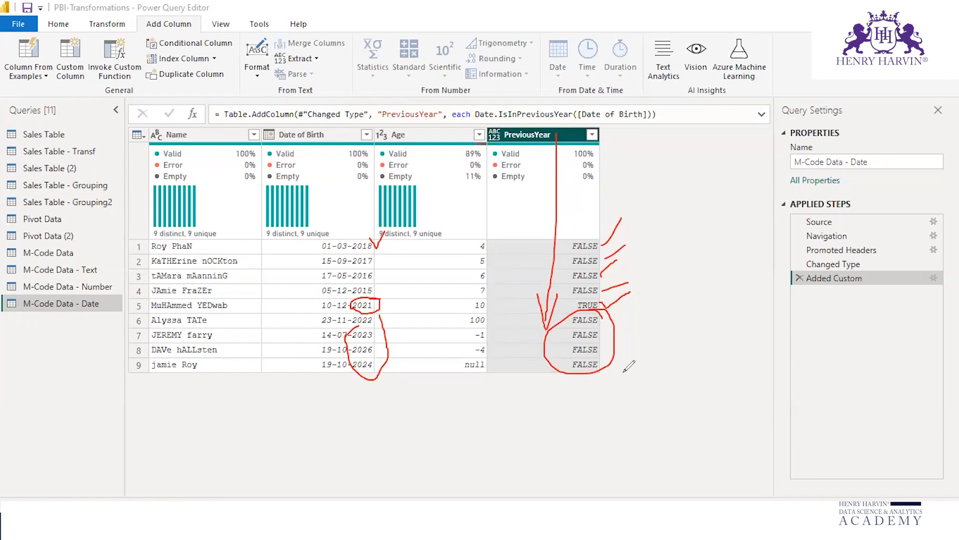
pyautogui.press('Escape')
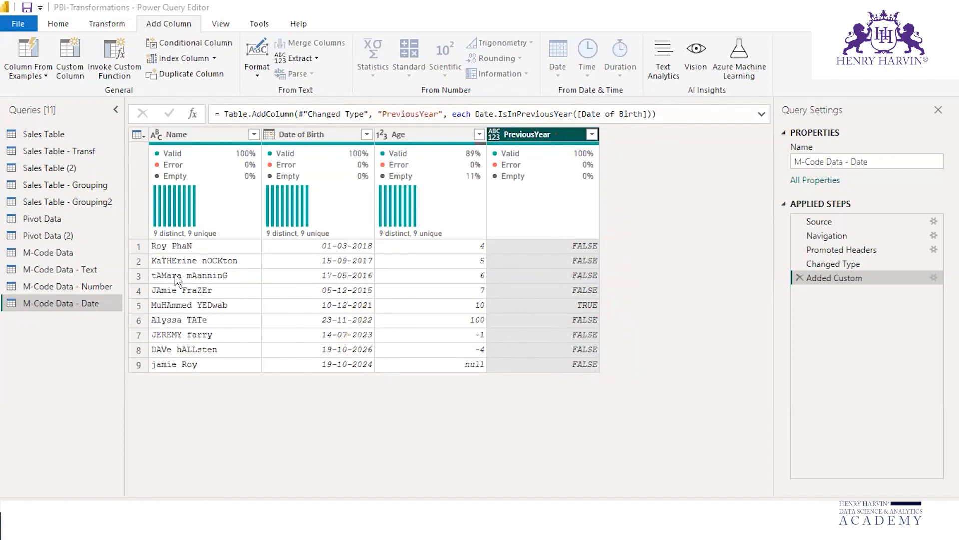
# Step: Start another custom column in the M-Code Data - Date query and name it Current Year?
pyautogui.click(74, 57)
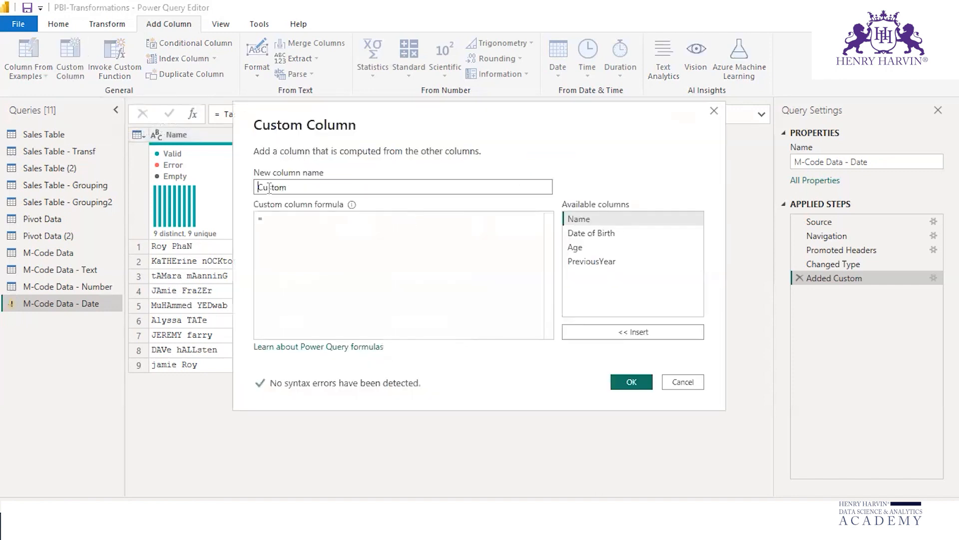
pyautogui.write('C')
pyautogui.write('ure')
pyautogui.write('rent')
pyautogui.write(' Year')
pyautogui.write('?')
# Step: Enter the formula Date.IsInCurrentYear([Date of Birth]) for the Current Year? column and add it to the query
pyautogui.click(287, 218)
pyautogui.write('date.isind')
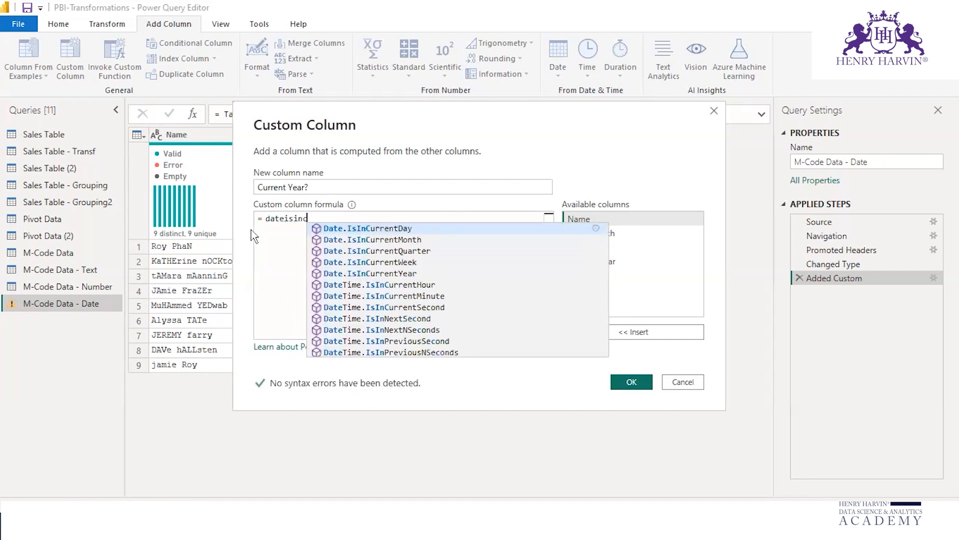
pyautogui.click(390, 273)
pyautogui.write('(')
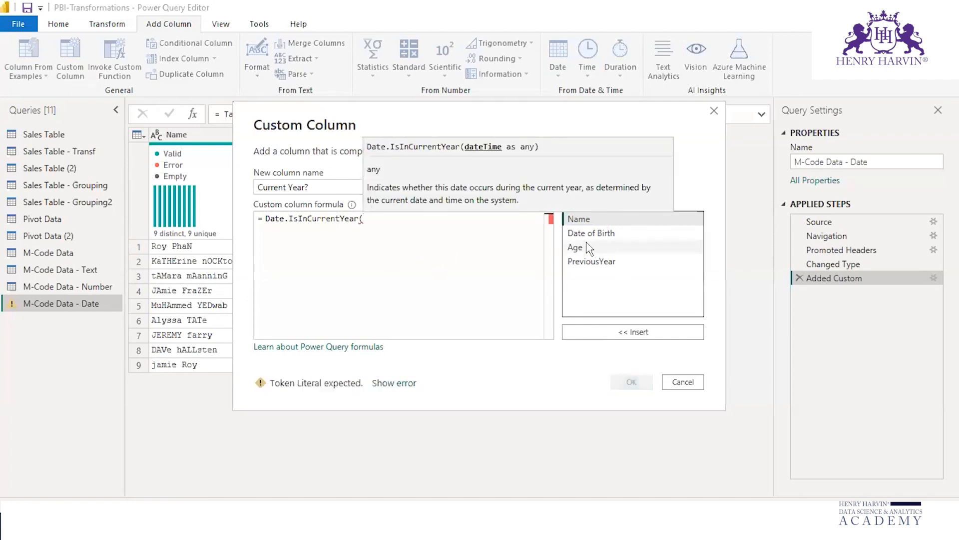
pyautogui.click(594, 233)
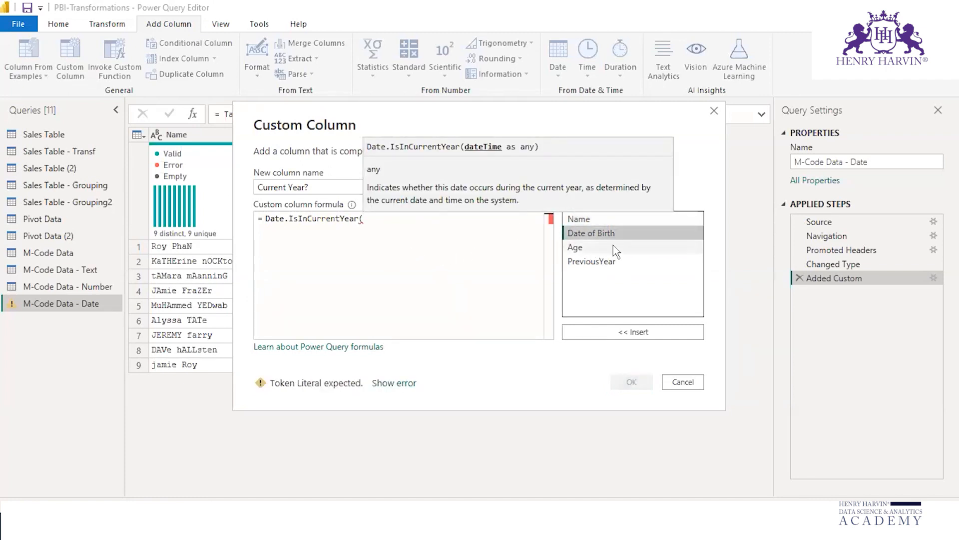
pyautogui.click(621, 333)
pyautogui.write(')')
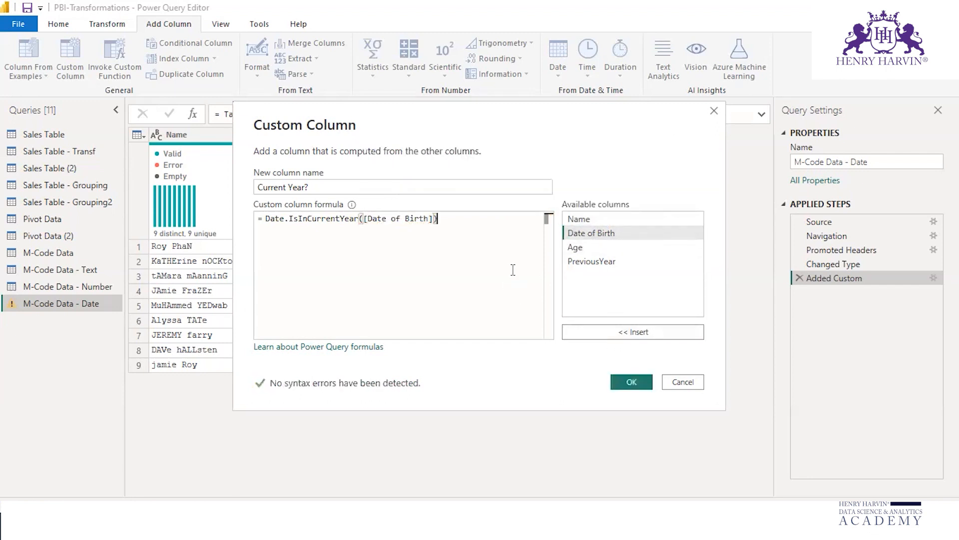
pyautogui.click(632, 382)
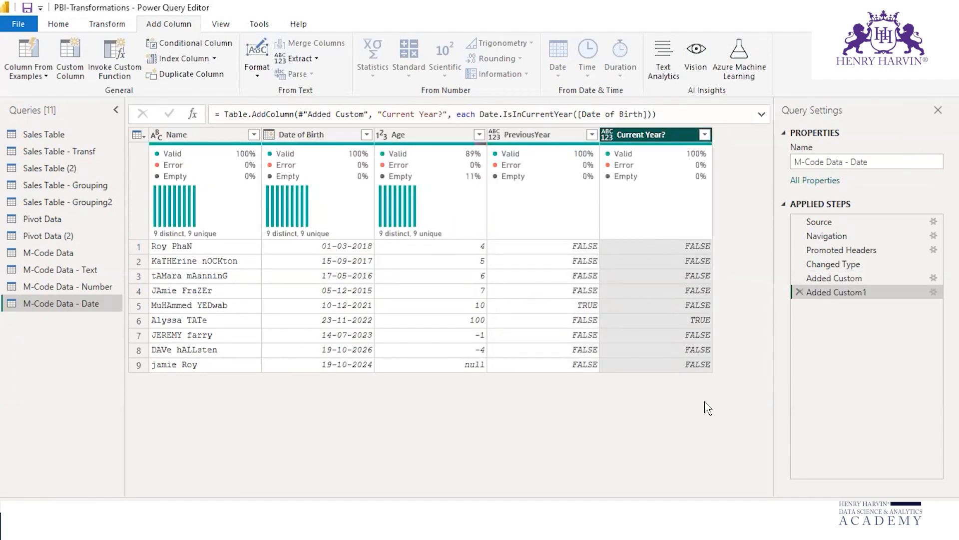
# Step: Check the Current Year? column's values against the years in the Date of Birth column
pyautogui.moveTo(352, 322)
pyautogui.mouseDown()
pyautogui.moveTo(381, 312)
pyautogui.moveTo(354, 326)
pyautogui.mouseUp()
pyautogui.moveTo(682, 324)
pyautogui.mouseDown()
pyautogui.moveTo(699, 328)
pyautogui.moveTo(682, 318)
pyautogui.moveTo(679, 328)
pyautogui.mouseUp()
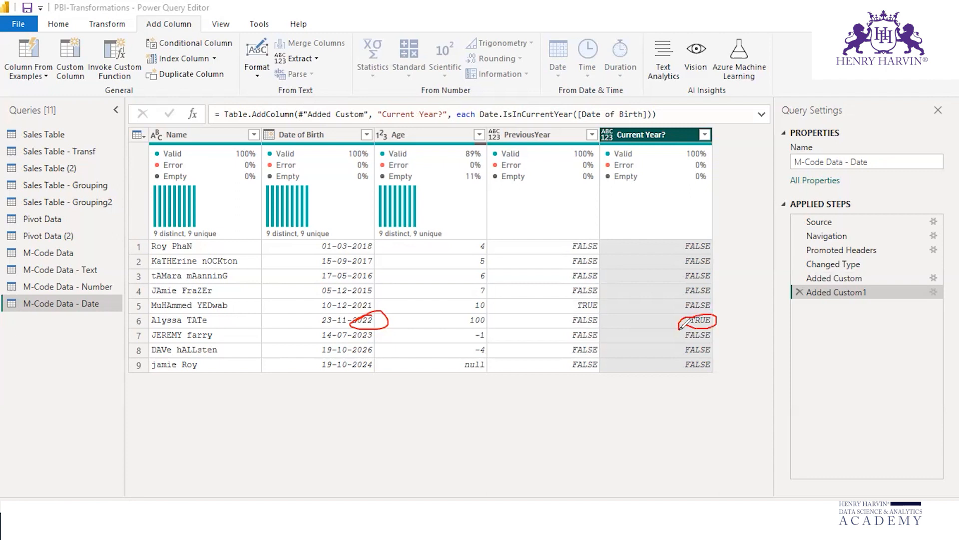
pyautogui.moveTo(714, 240)
pyautogui.mouseDown()
pyautogui.moveTo(725, 279)
pyautogui.moveTo(645, 285)
pyautogui.moveTo(690, 252)
pyautogui.mouseUp()
pyautogui.moveTo(719, 329)
pyautogui.mouseDown()
pyautogui.moveTo(667, 360)
pyautogui.moveTo(712, 360)
pyautogui.mouseUp()
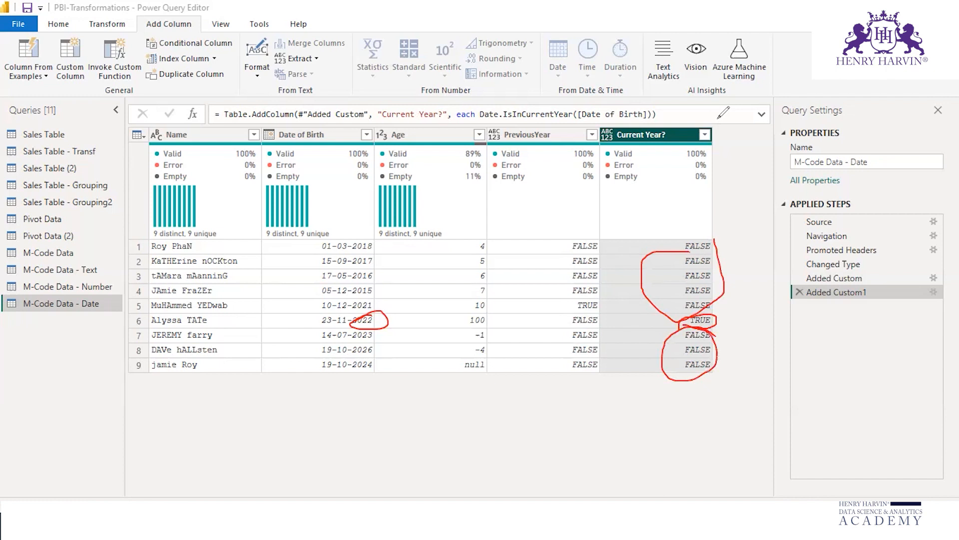
pyautogui.press('Escape')
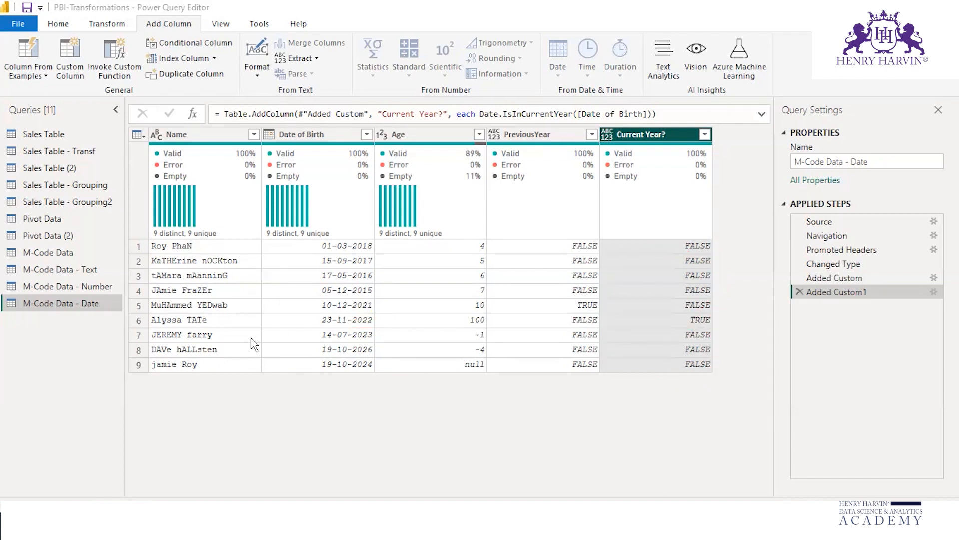
# Step: Add a custom column named Next Year with the formula Date.IsInNextYear([Date of Birth])
pyautogui.click(70, 59)
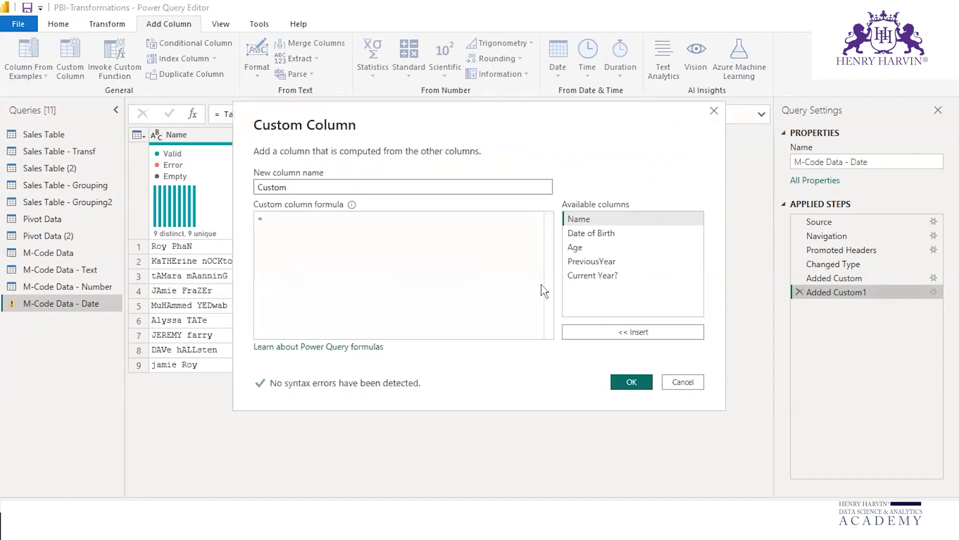
pyautogui.doubleClick(298, 186)
pyautogui.moveTo(353, 206)
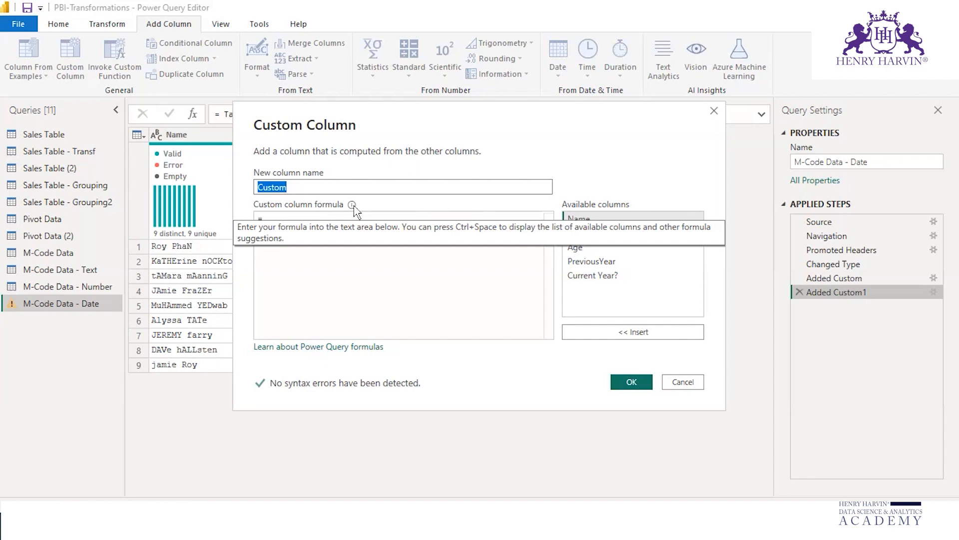
pyautogui.write('Nex')
pyautogui.write('t')
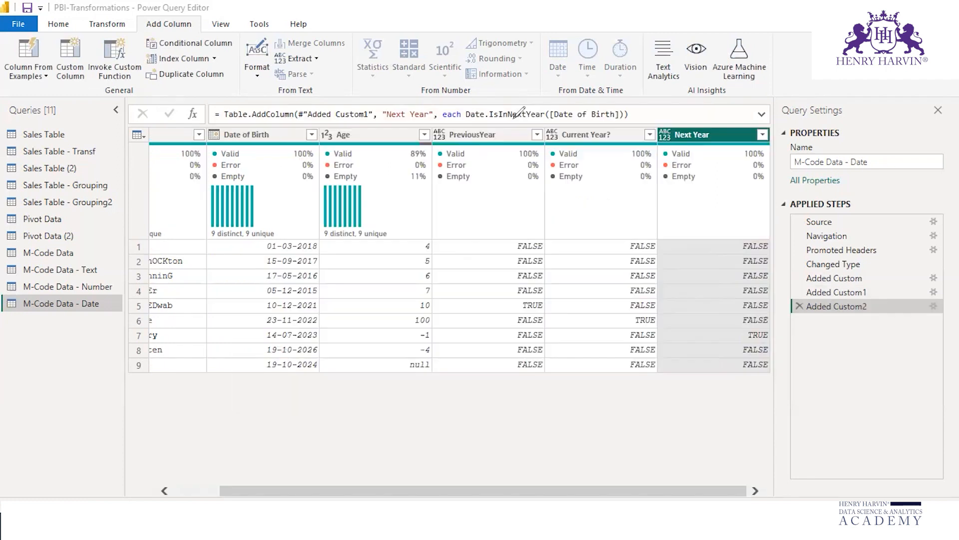
# Step: Start a further custom column in the date query and name it Prev 3 Years
pyautogui.click(74, 60)
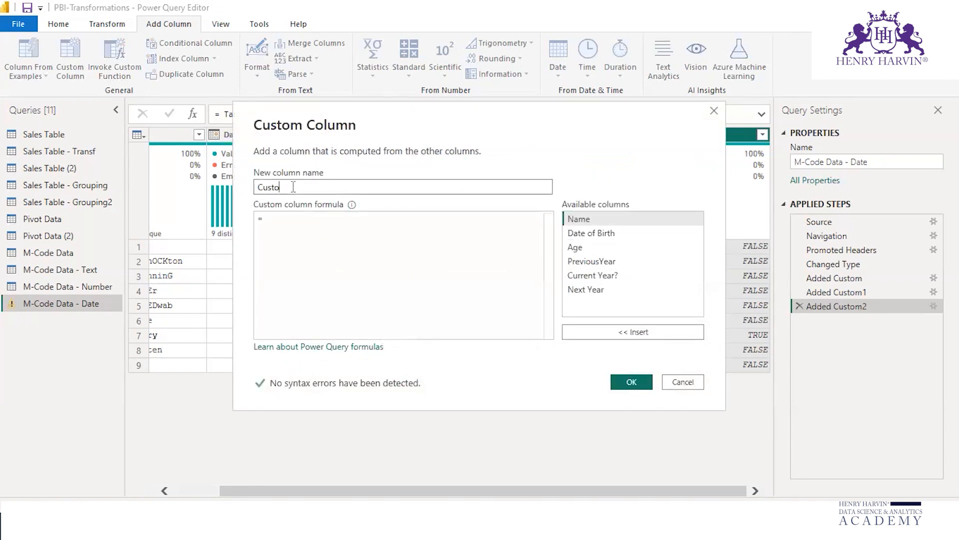
pyautogui.press('BackSpace')
pyautogui.press('BackSpace')
pyautogui.press('BackSpace')
pyautogui.press('BackSpace')
pyautogui.write('Prev 3 Years')
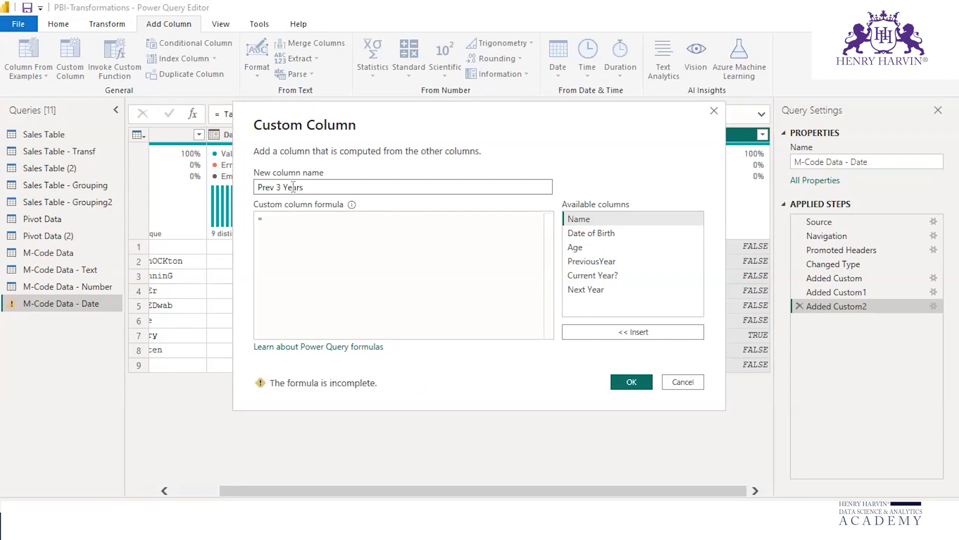
# Step: Use the Date.IsInPreviousNYears function in the Prev 3 Years column's formula
pyautogui.click(279, 219)
pyautogui.write('date.isin')
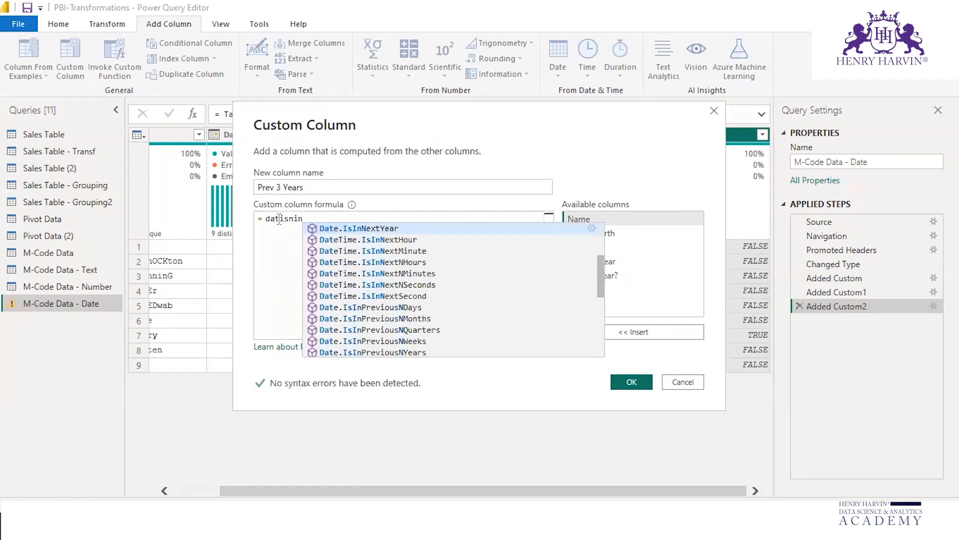
pyautogui.write('nprev')
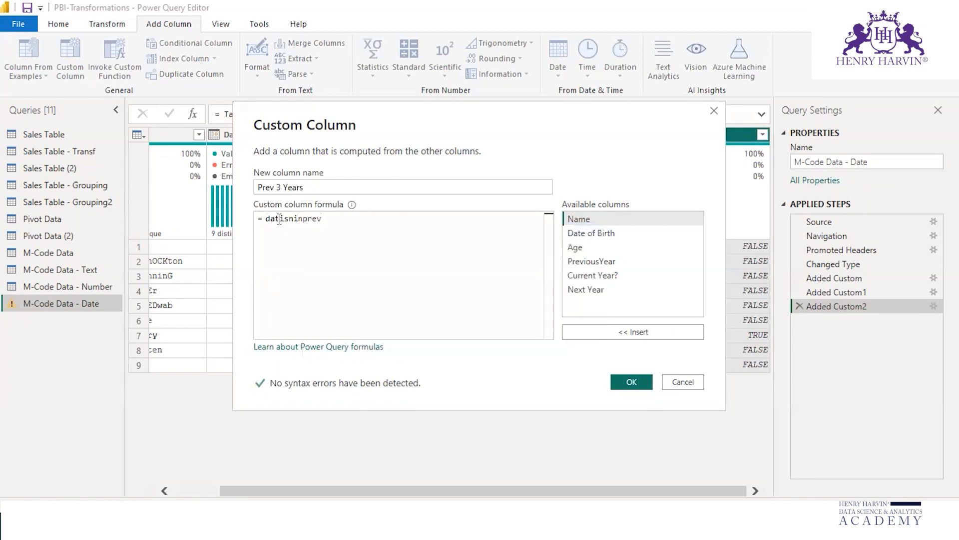
pyautogui.press('BackSpace')
pyautogui.press('BackSpace')
pyautogui.press('BackSpace')
pyautogui.press('BackSpace')
pyautogui.press('BackSpace')
pyautogui.press('BackSpace')
pyautogui.write('inpre')
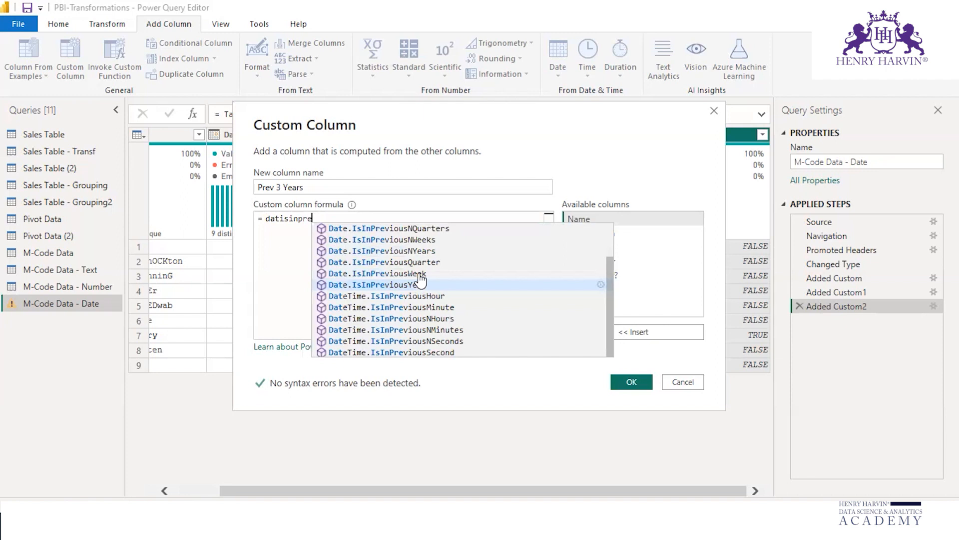
pyautogui.write('viousn')
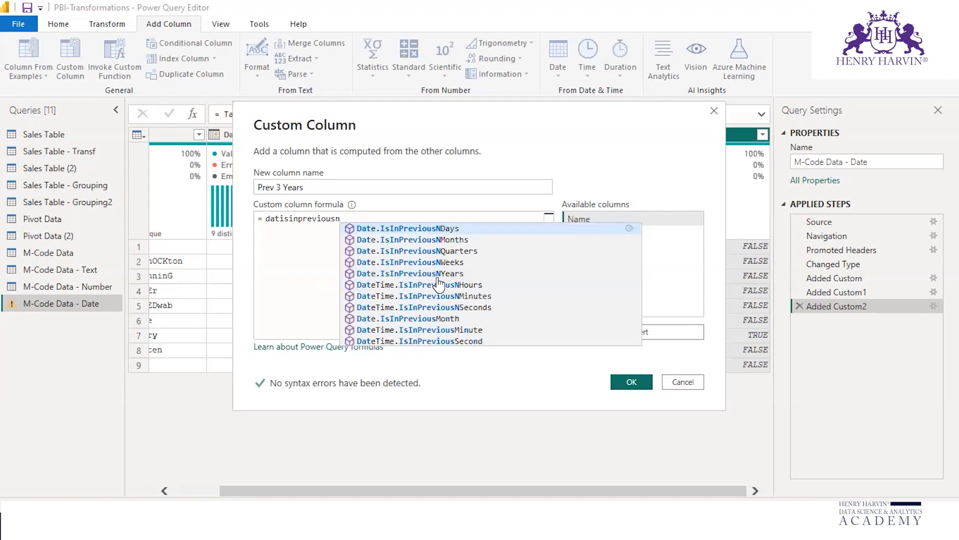
pyautogui.click(454, 275)
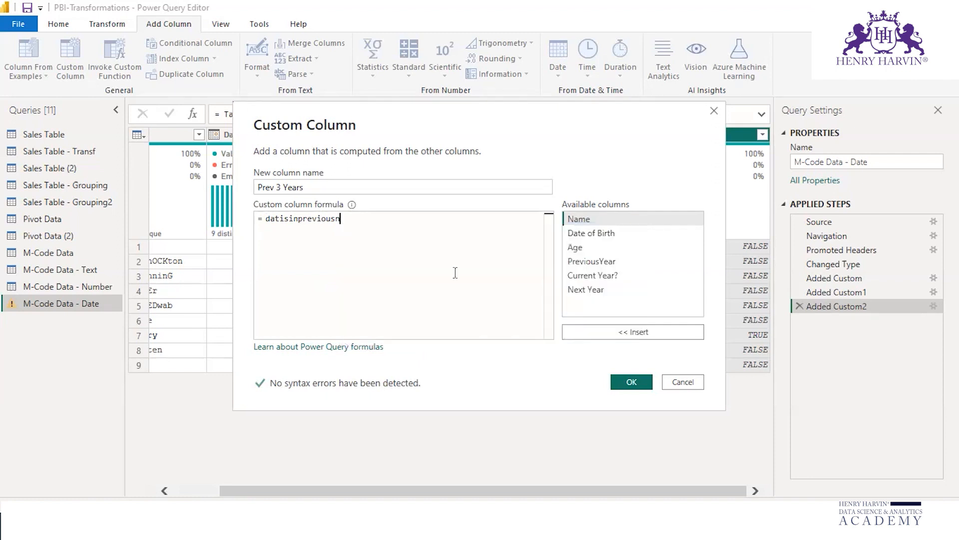
# Step: Complete the formula as Date.IsInPreviousNYears([Date of Birth],5) and add the Prev 3 Years column to the query
pyautogui.write('(')
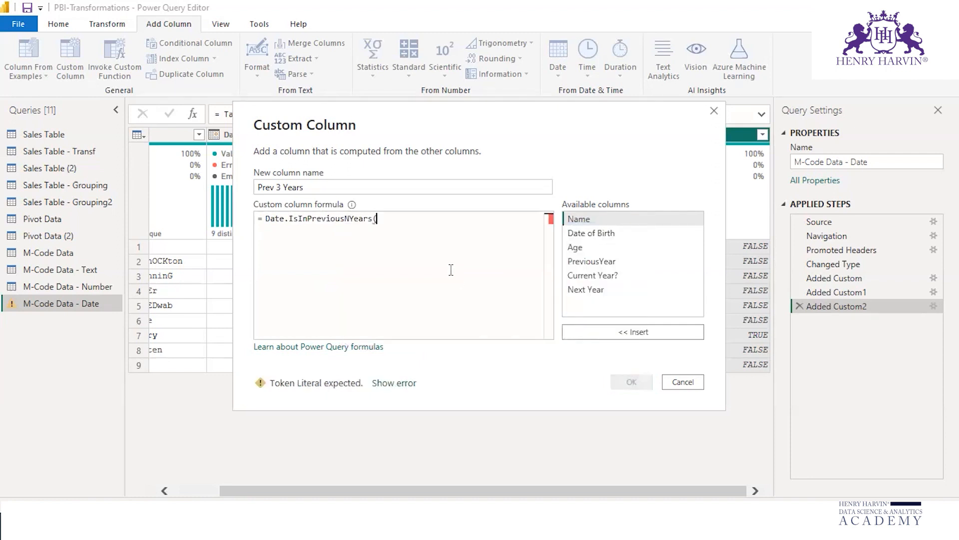
pyautogui.click(591, 233)
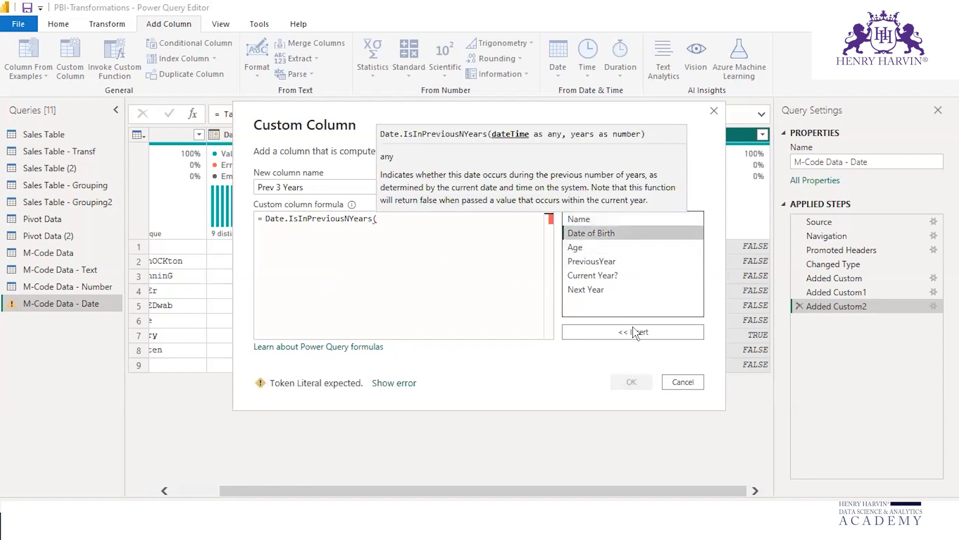
pyautogui.click(634, 332)
pyautogui.write(',')
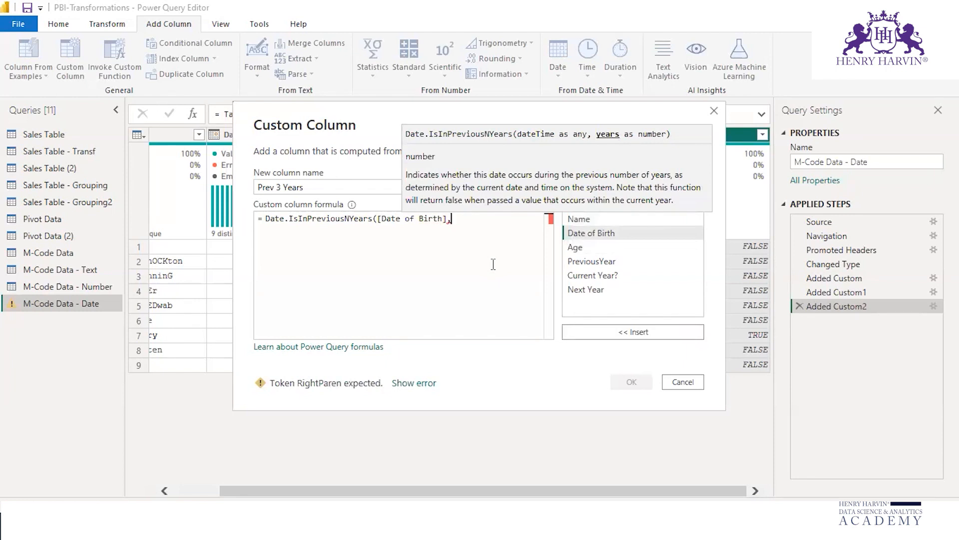
pyautogui.write('5')
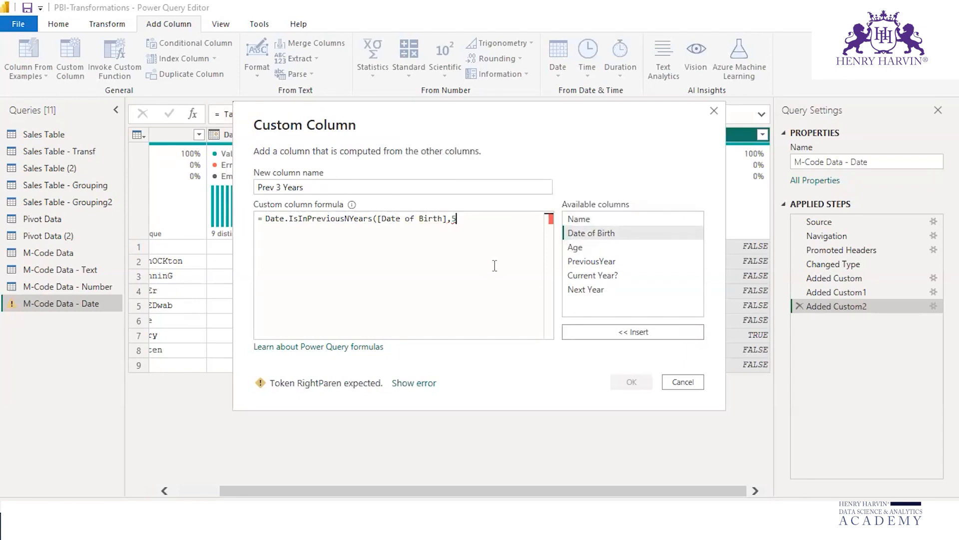
pyautogui.write(')')
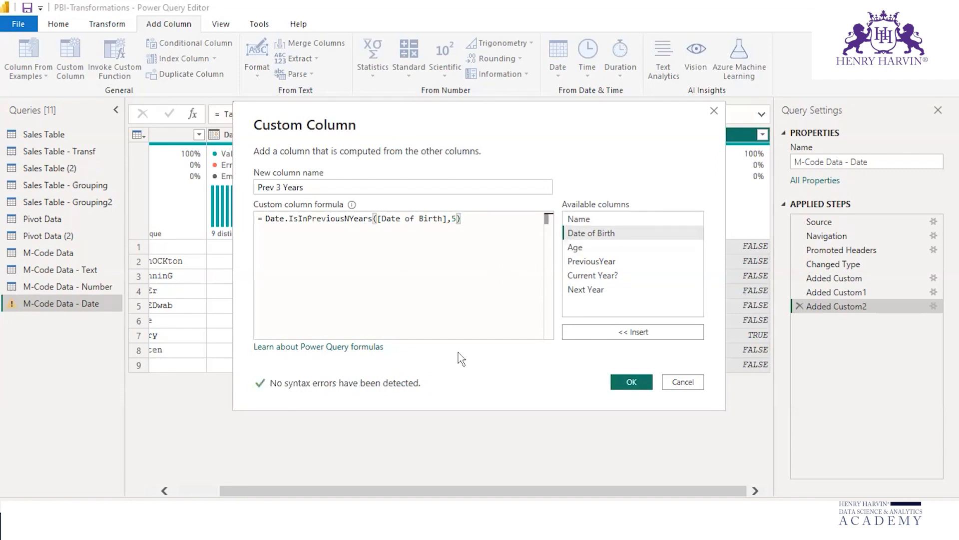
pyautogui.click(632, 381)
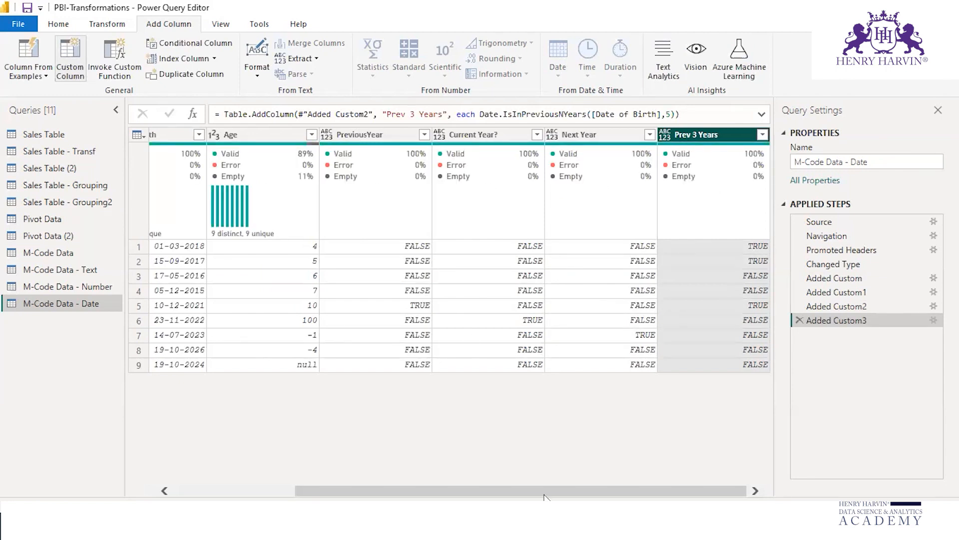
# Step: Check the Prev 3 Years column's TRUE and FALSE values against the dates in the Date of Birth column
pyautogui.click(544, 525)
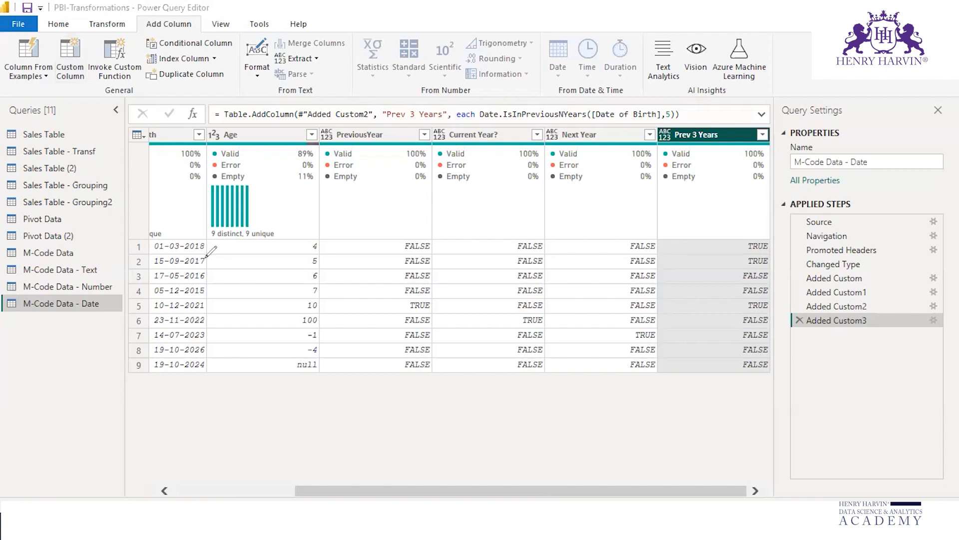
pyautogui.moveTo(229, 233); pyautogui.dragTo(233, 252)
pyautogui.moveTo(205, 301)
pyautogui.mouseDown()
pyautogui.moveTo(212, 308)
pyautogui.moveTo(227, 299)
pyautogui.moveTo(216, 292)
pyautogui.mouseUp()
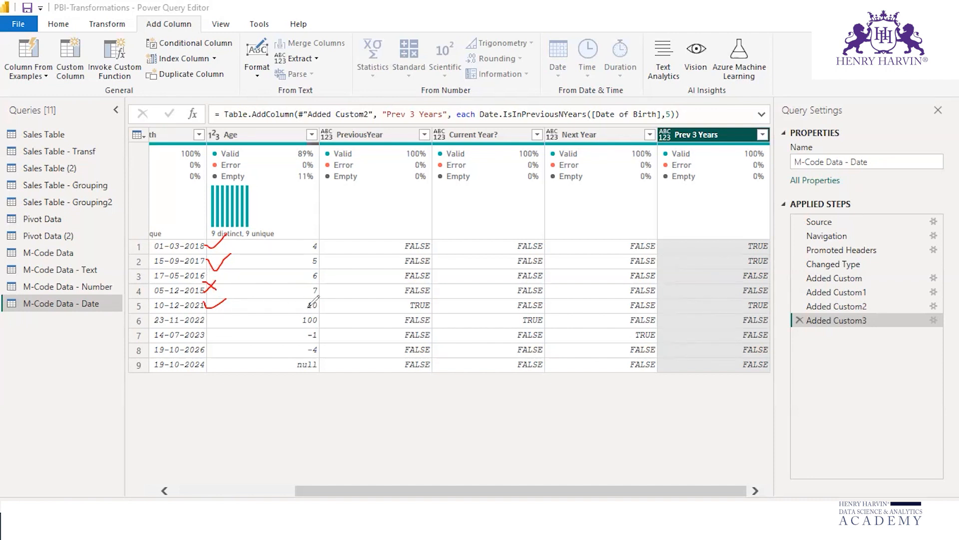
pyautogui.moveTo(736, 242)
pyautogui.mouseDown()
pyautogui.moveTo(745, 256)
pyautogui.moveTo(767, 259)
pyautogui.moveTo(736, 242)
pyautogui.mouseUp()
pyautogui.moveTo(745, 302)
pyautogui.mouseDown()
pyautogui.moveTo(762, 298)
pyautogui.moveTo(738, 362)
pyautogui.mouseUp()
pyautogui.moveTo(728, 272); pyautogui.dragTo(732, 296)
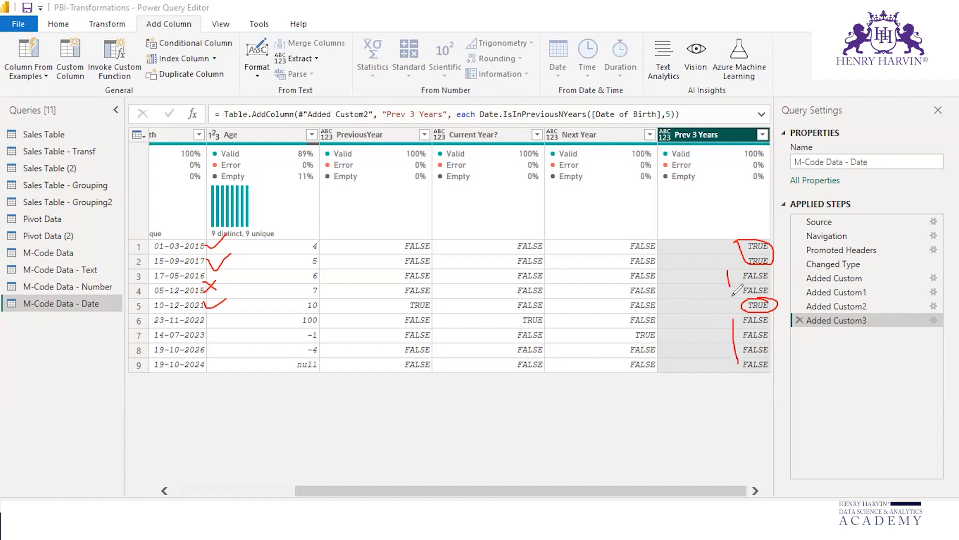
pyautogui.press('Escape')
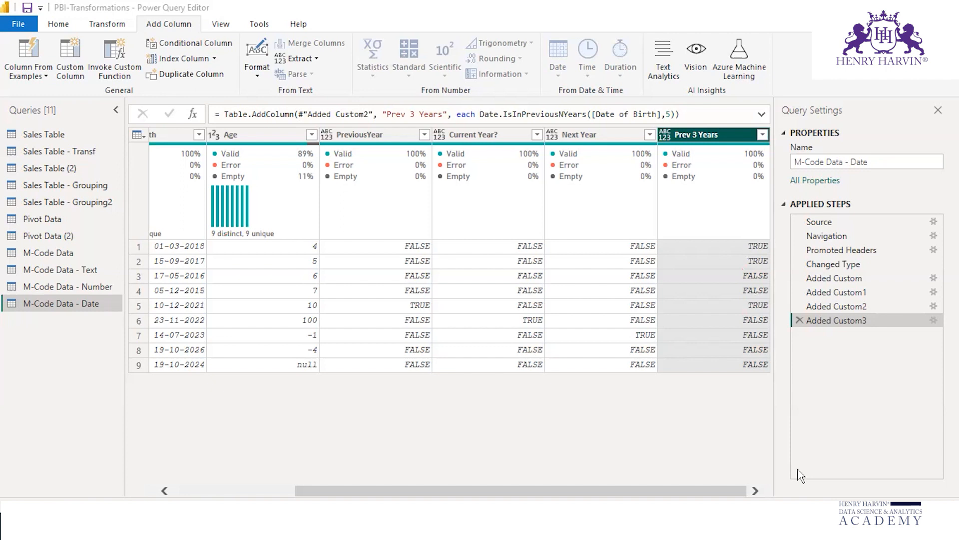
# Step: Switch to the PBI-M Functions workbook in Excel and enter the headings Year, Quarter, Month, Week and Day in I1:M1
pyautogui.click(823, 473)
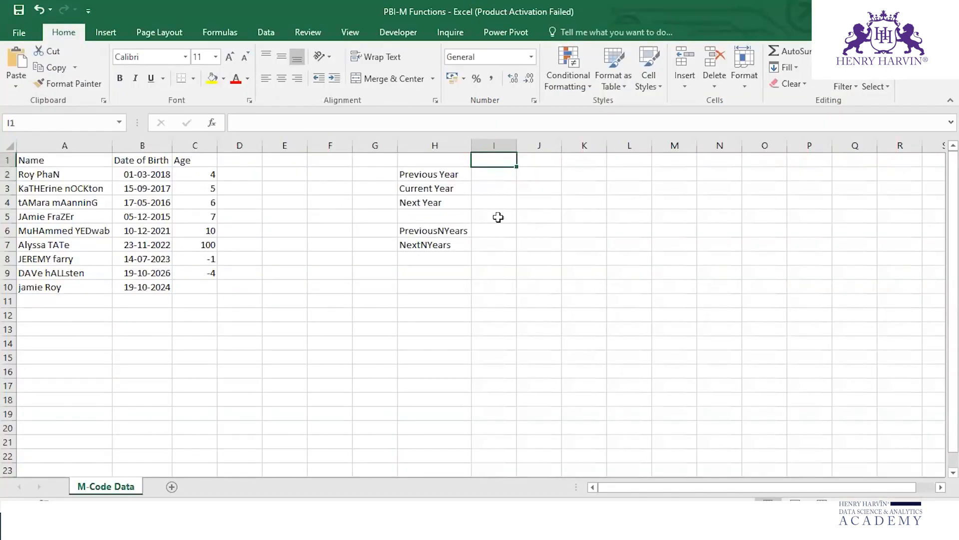
pyautogui.write('Year')
pyautogui.press('Tab')
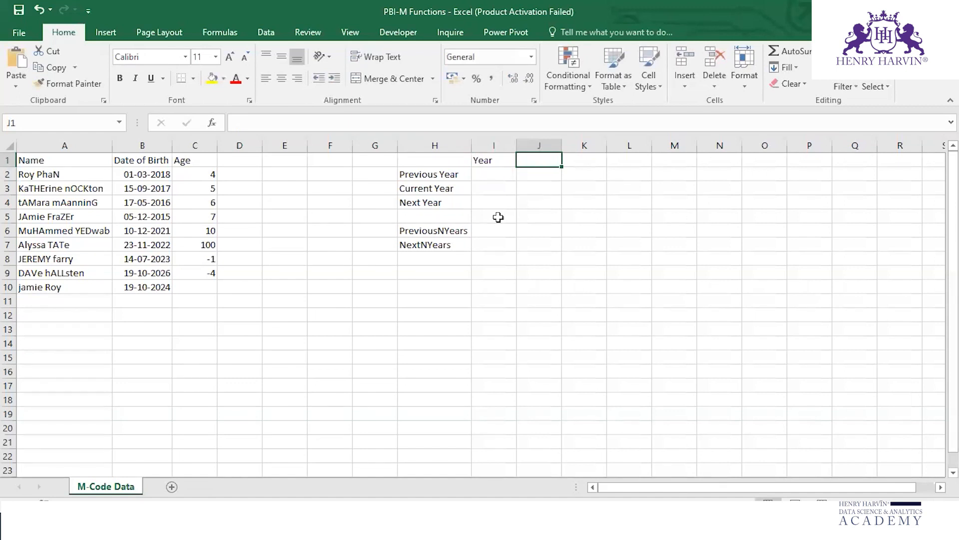
pyautogui.write('Quarter')
pyautogui.press('Tab')
pyautogui.write('Month')
pyautogui.press('Tab')
pyautogui.write('Week')
pyautogui.press('Tab')
pyautogui.write('Da')
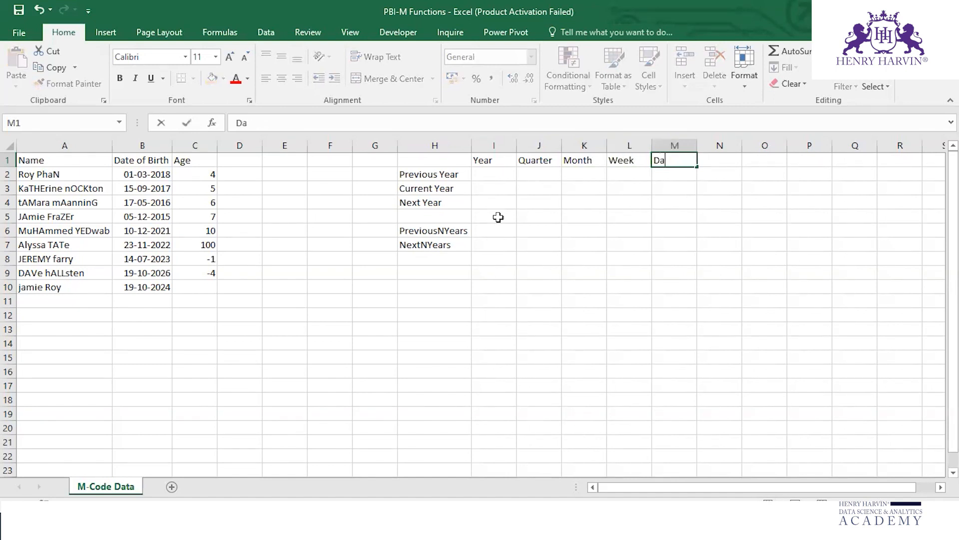
pyautogui.write('y')
pyautogui.press('Tab')
# Step: Copy the period labels from H2:H7 into J2:M7 under the Quarter, Month, Week and Day headings
pyautogui.click(565, 185)
pyautogui.moveTo(441, 177); pyautogui.dragTo(443, 251)
pyautogui.click(570, 245)
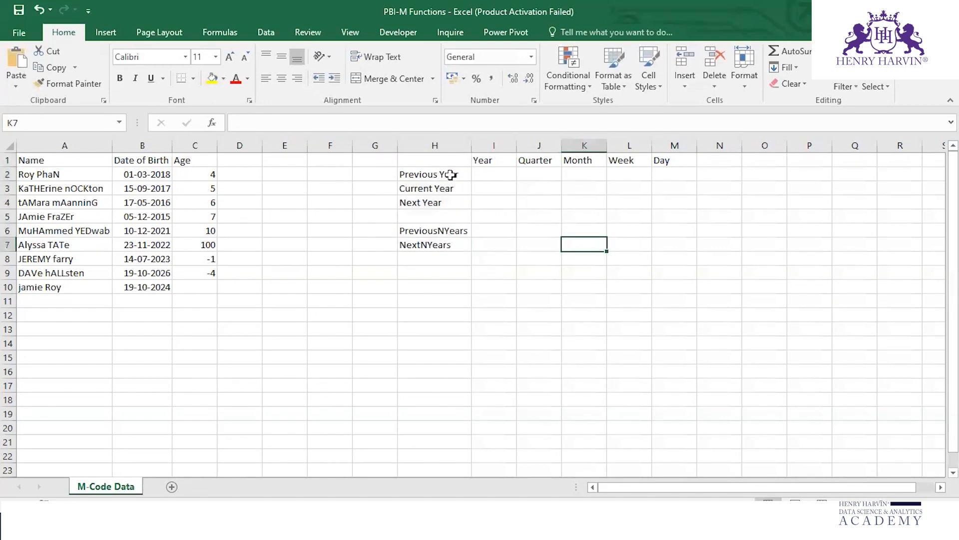
pyautogui.moveTo(451, 174); pyautogui.dragTo(450, 245)
pyautogui.hotkey('ctrl', 'c')
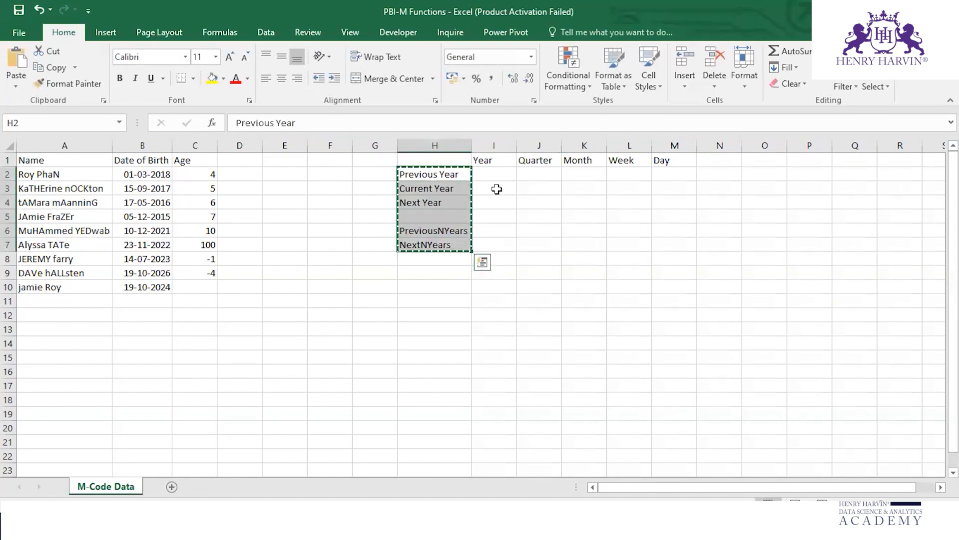
pyautogui.moveTo(537, 174); pyautogui.dragTo(667, 242)
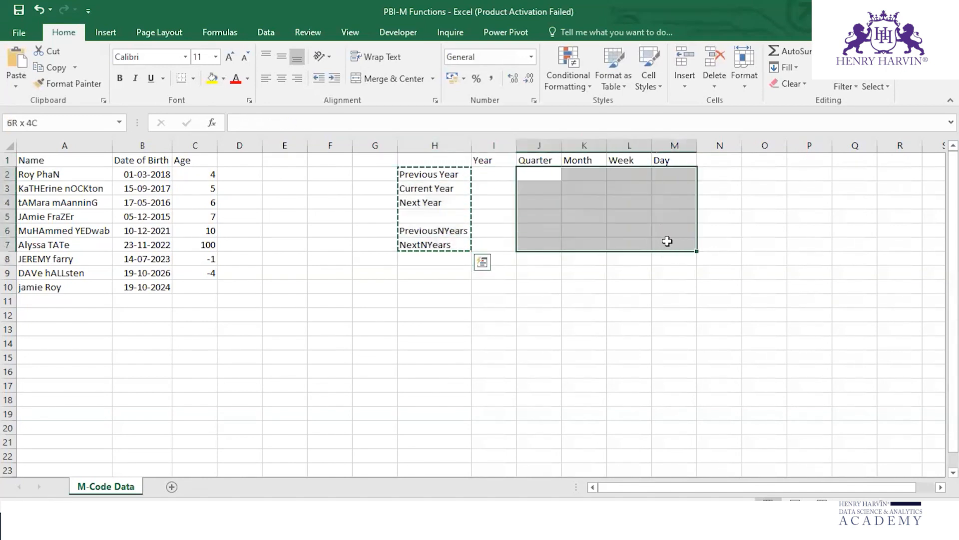
pyautogui.hotkey('ctrl', 'v')
pyautogui.click(669, 272)
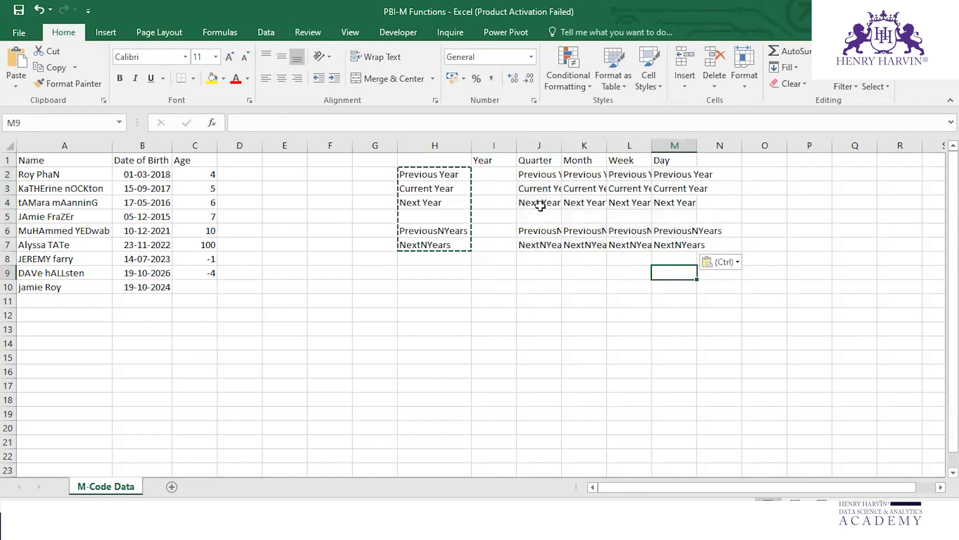
pyautogui.press('Escape')
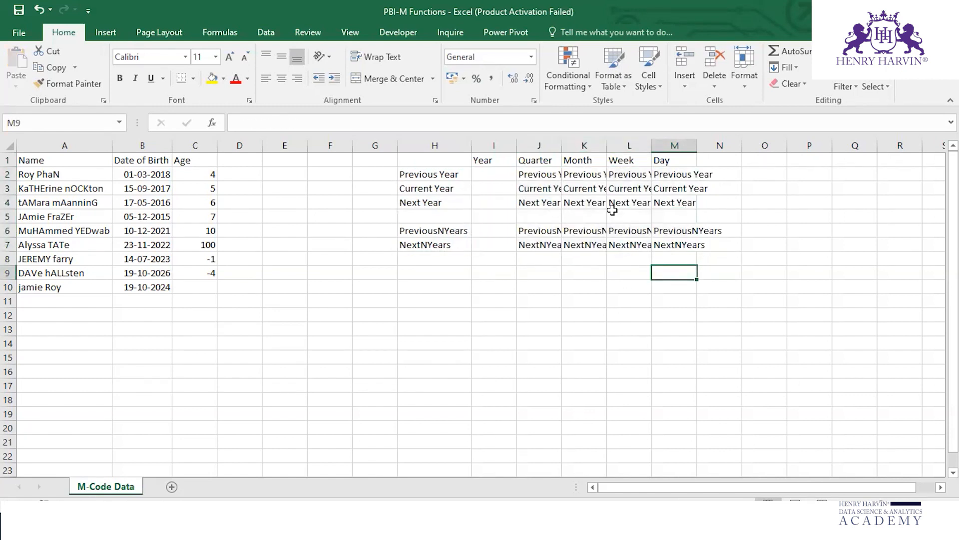
# Step: Autofit the widths of columns J through M to their contents
pyautogui.doubleClick(561, 145)
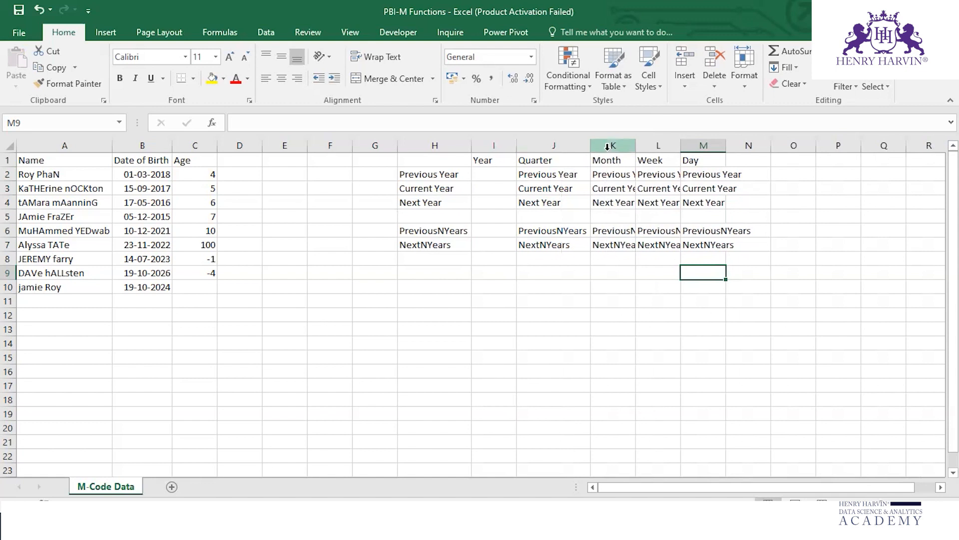
pyautogui.doubleClick(634, 146)
pyautogui.doubleClick(710, 146)
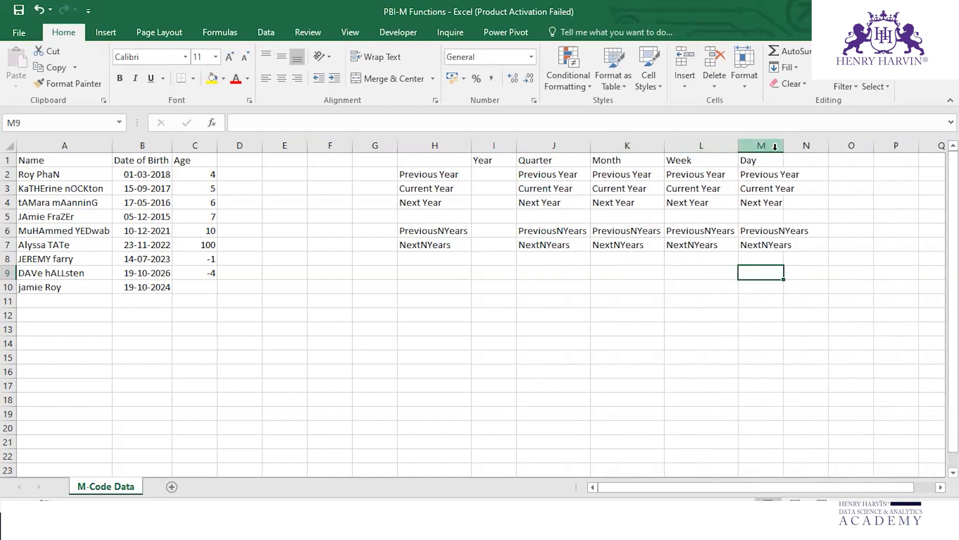
pyautogui.doubleClick(784, 145)
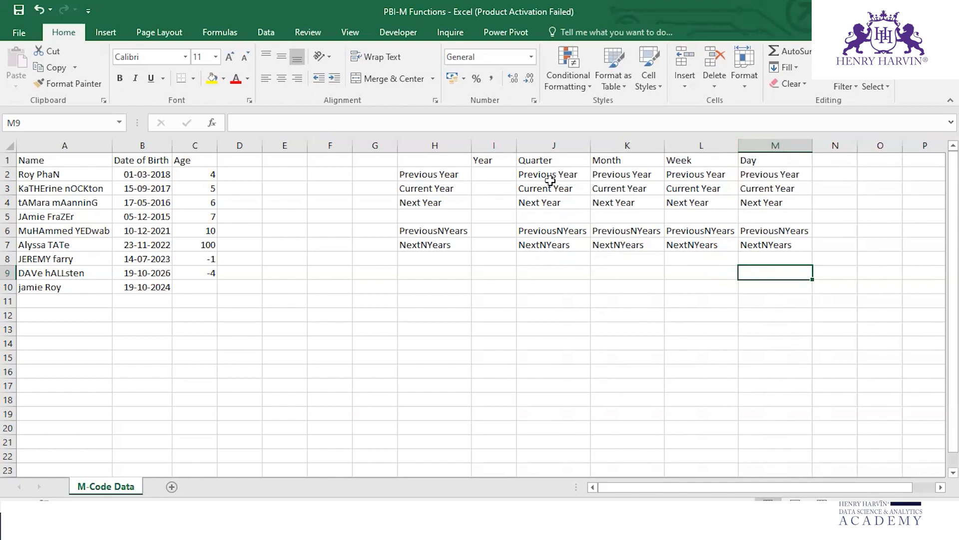
# Step: Remove the word Year from the labels in H2:H4, leaving Previous, Current and Next
pyautogui.click(444, 174)
pyautogui.doubleClick(456, 174)
pyautogui.moveTo(459, 174); pyautogui.dragTo(440, 187)
pyautogui.press('BackSpace')
pyautogui.click(460, 188)
pyautogui.doubleClick(460, 188)
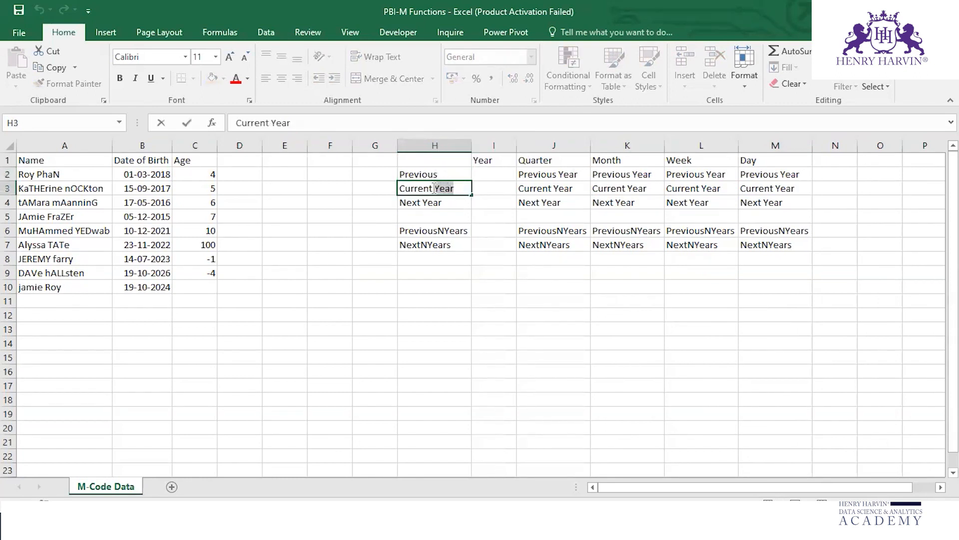
pyautogui.press('BackSpace')
pyautogui.click(428, 201)
pyautogui.moveTo(428, 201); pyautogui.dragTo(421, 201)
pyautogui.press('BackSpace')
# Step: Remove the word Years from the labels in H6 and H7, leaving PreviousN and NextN
pyautogui.click(467, 230)
pyautogui.doubleClick(469, 230)
pyautogui.moveTo(469, 230); pyautogui.dragTo(432, 243)
pyautogui.press('BackSpace')
pyautogui.doubleClick(456, 245)
pyautogui.press('BackSpace')
pyautogui.press('Return')
# Step: Copy the shortened labels from H2:H7 into I2:M7 under all five period headings
pyautogui.moveTo(437, 175); pyautogui.dragTo(443, 243)
pyautogui.hotkey('ctrl', 'c')
pyautogui.moveTo(495, 171); pyautogui.dragTo(762, 241)
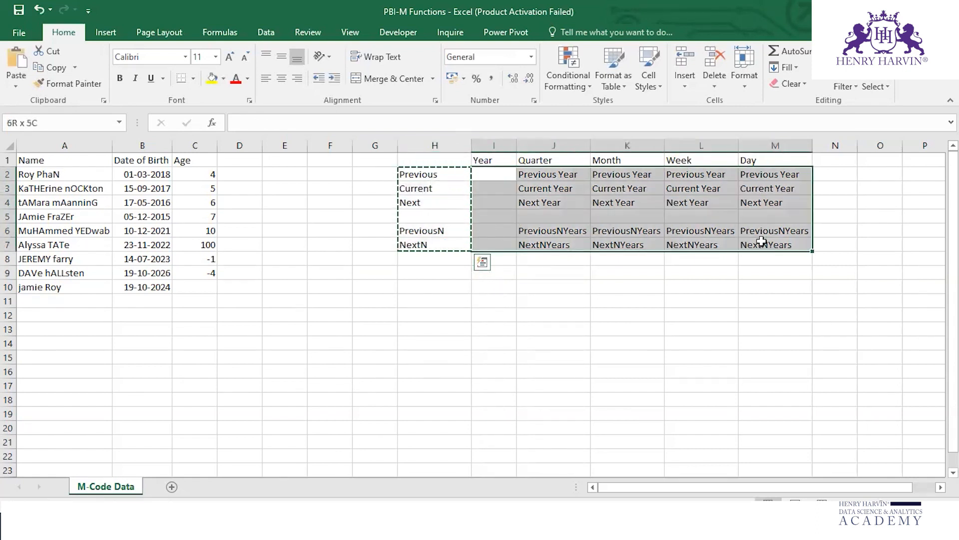
pyautogui.hotkey('ctrl', 'v')
pyautogui.press('Escape')
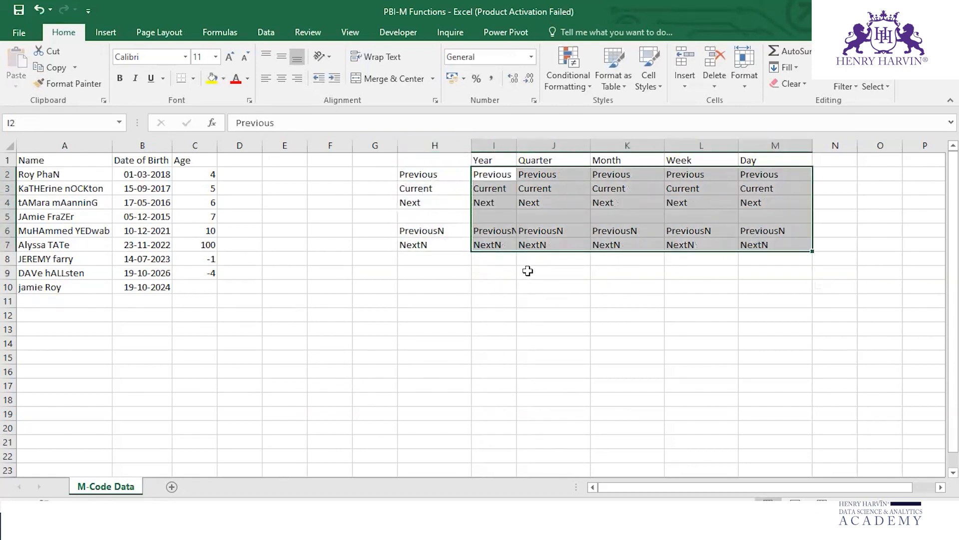
pyautogui.click(528, 271)
# Step: Review the Previous, Current, Next, PreviousN and NextN labels under the Year, Quarter, Month, Week and Day headings
pyautogui.click(493, 176)
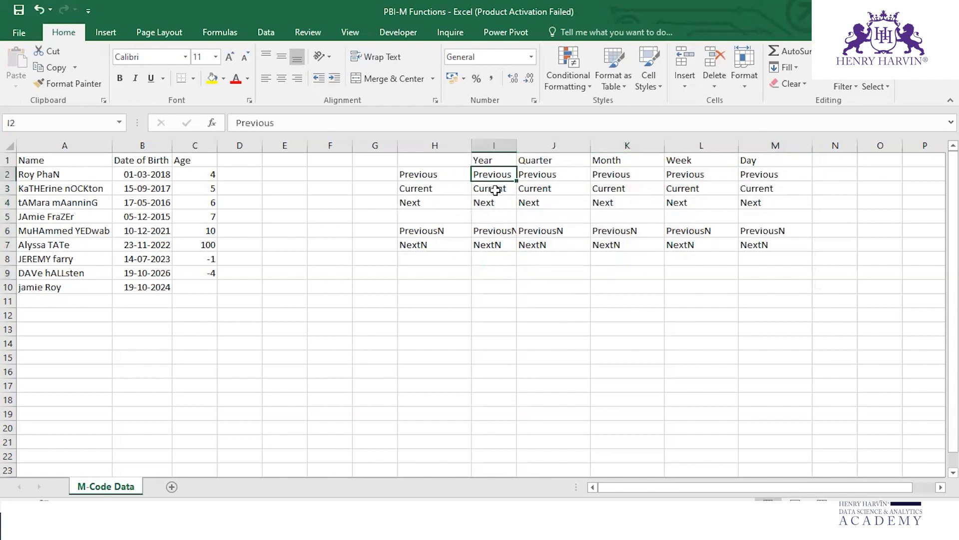
pyautogui.click(546, 163)
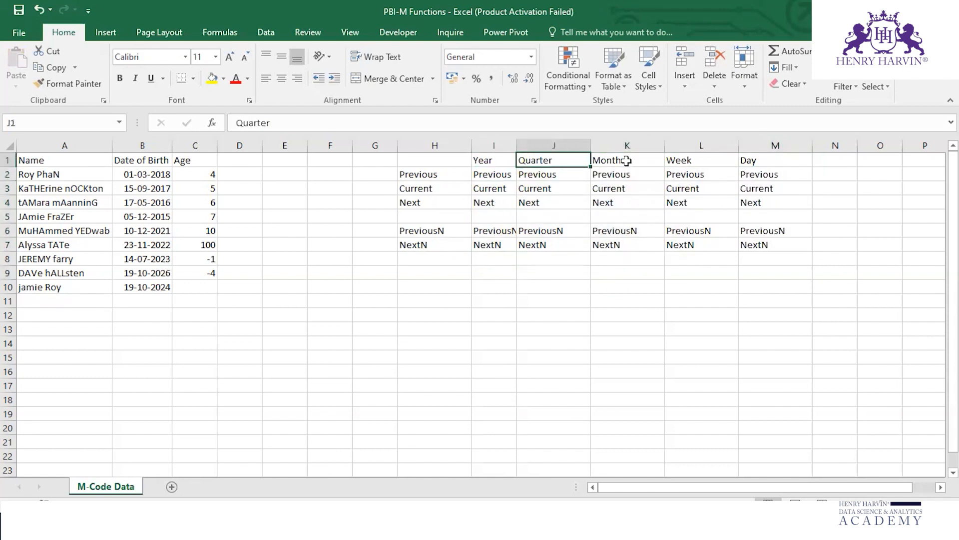
pyautogui.click(627, 160)
pyautogui.click(710, 161)
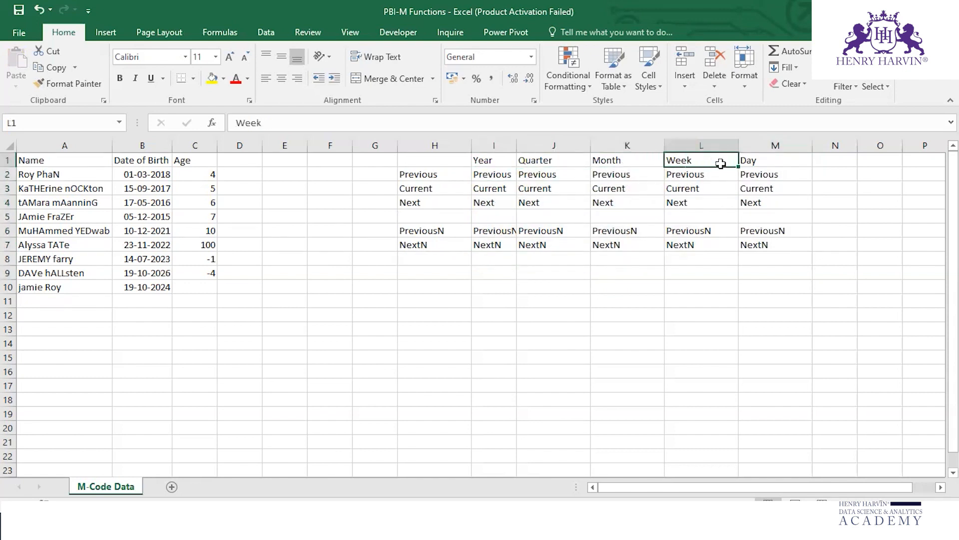
pyautogui.click(761, 161)
pyautogui.click(759, 244)
pyautogui.moveTo(628, 281); pyautogui.dragTo(628, 279)
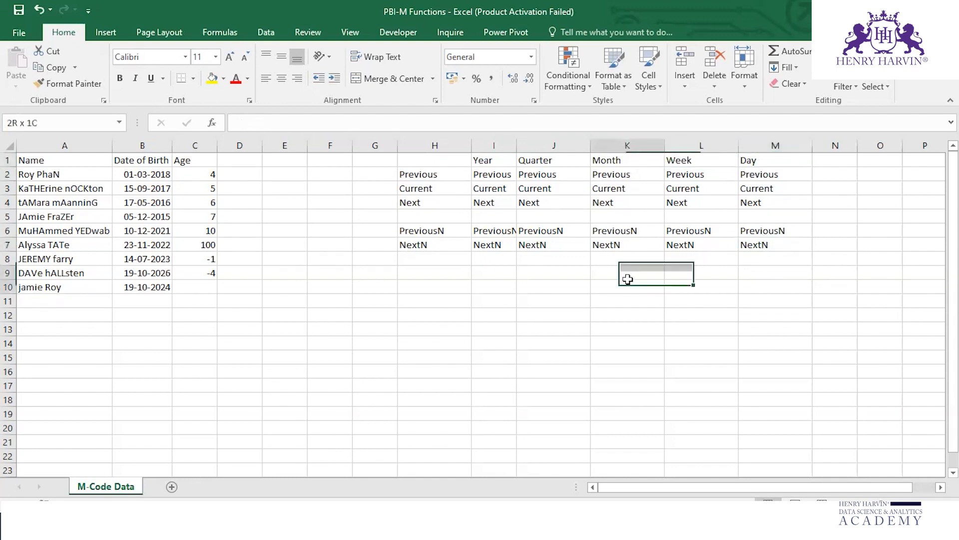
pyautogui.click(552, 271)
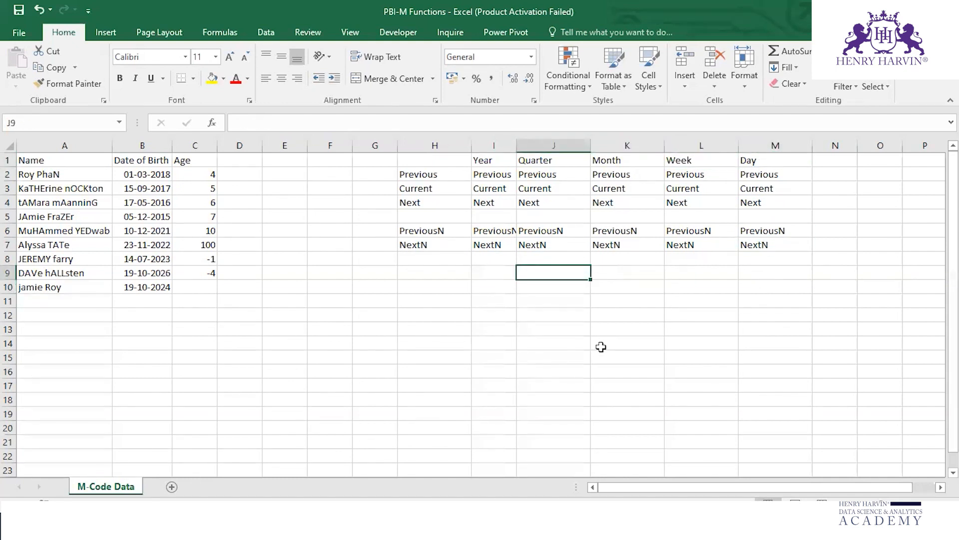
pyautogui.hotkey('alt', 'Tab')
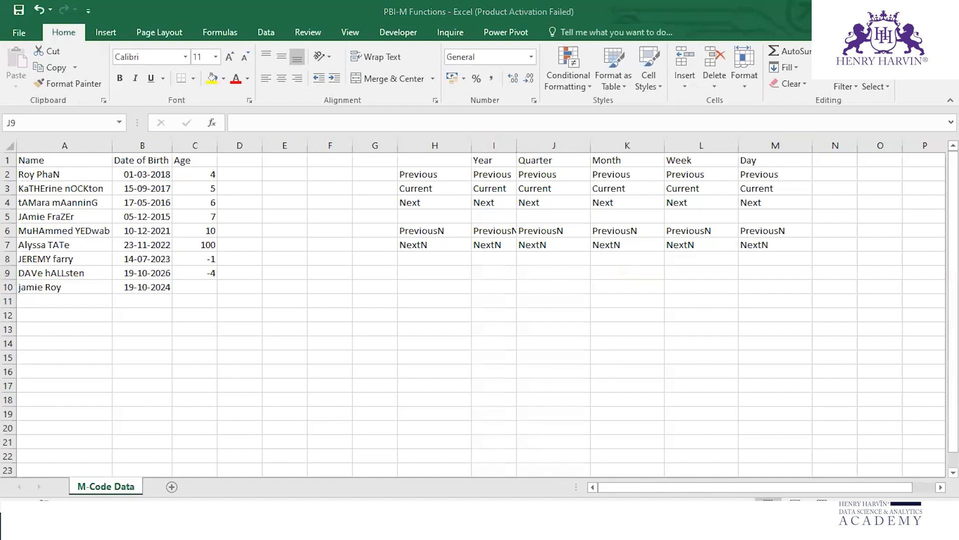
# Step: Switch to Power Query Editor and start a custom column named New Date in the M-Code Data - Date query
pyautogui.moveTo(594, 519)
pyautogui.click(723, 460)
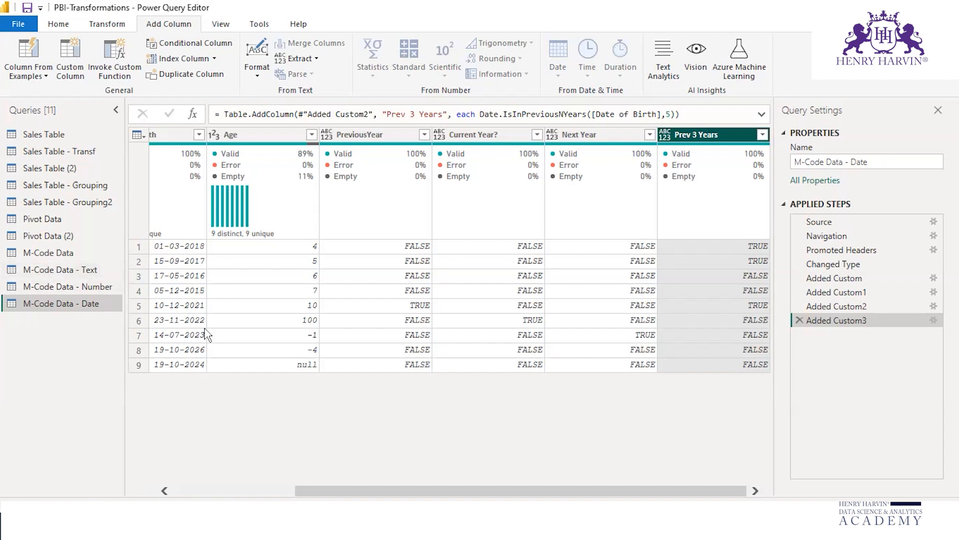
pyautogui.click(71, 71)
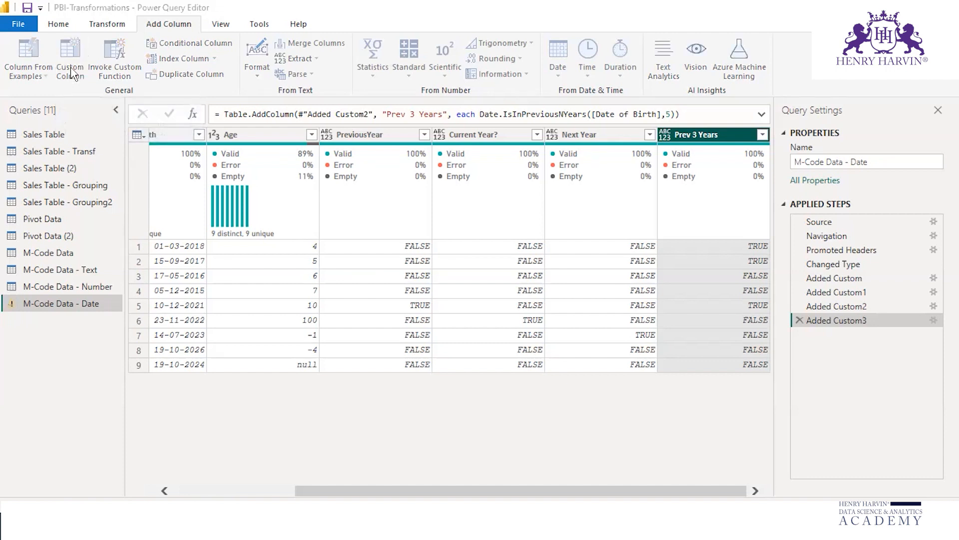
pyautogui.moveTo(293, 186); pyautogui.dragTo(253, 188)
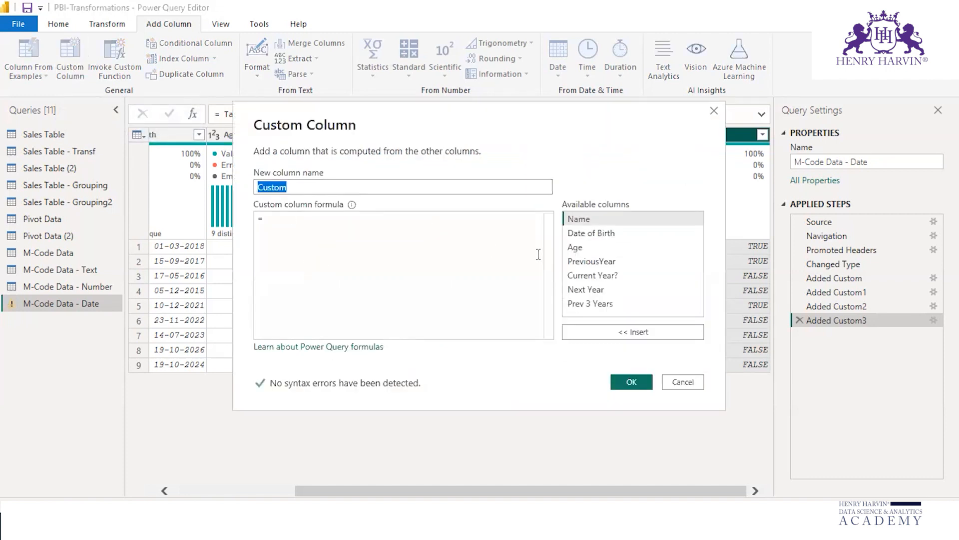
pyautogui.write('New Date')
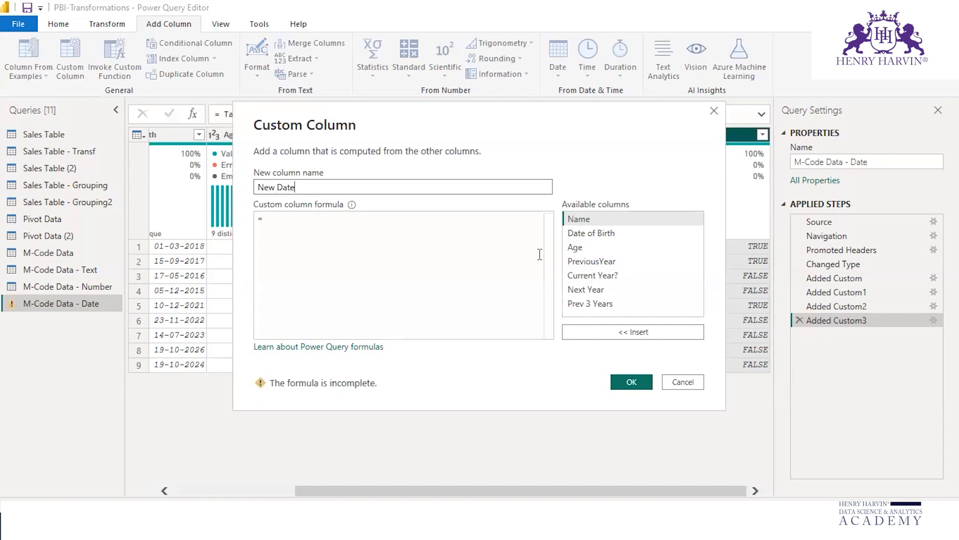
# Step: Begin the New Date column formula with the Date.AddMonths function
pyautogui.click(539, 254)
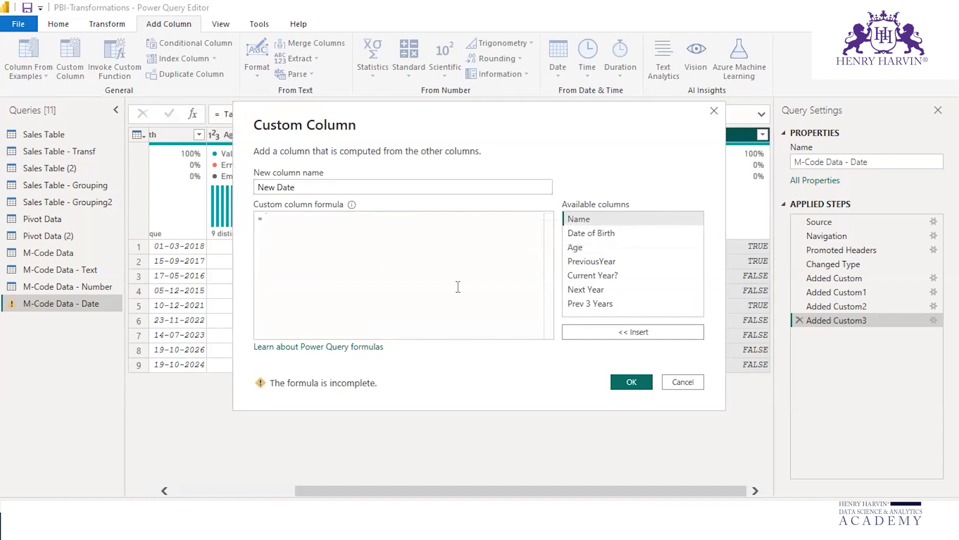
pyautogui.write('data')
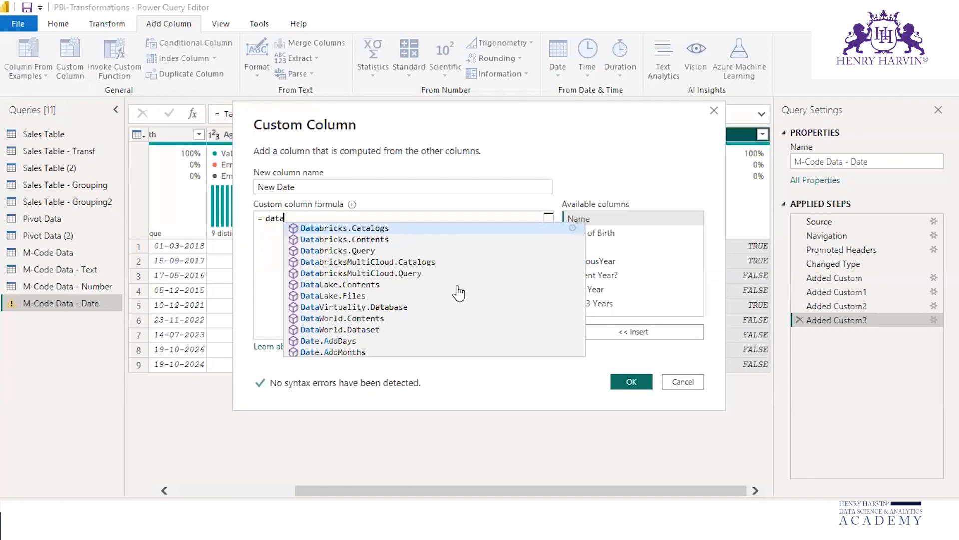
pyautogui.press('BackSpace')
pyautogui.write('eisin')
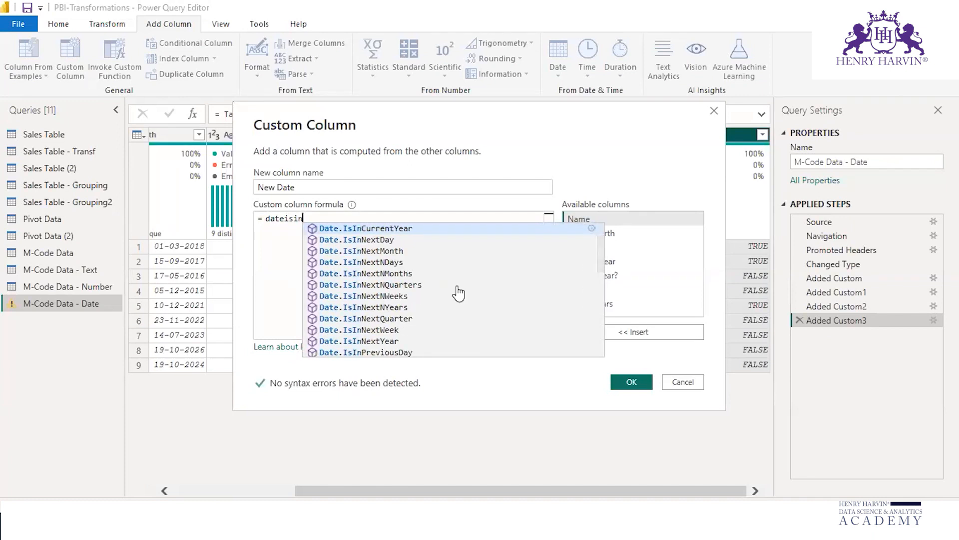
pyautogui.write('add')
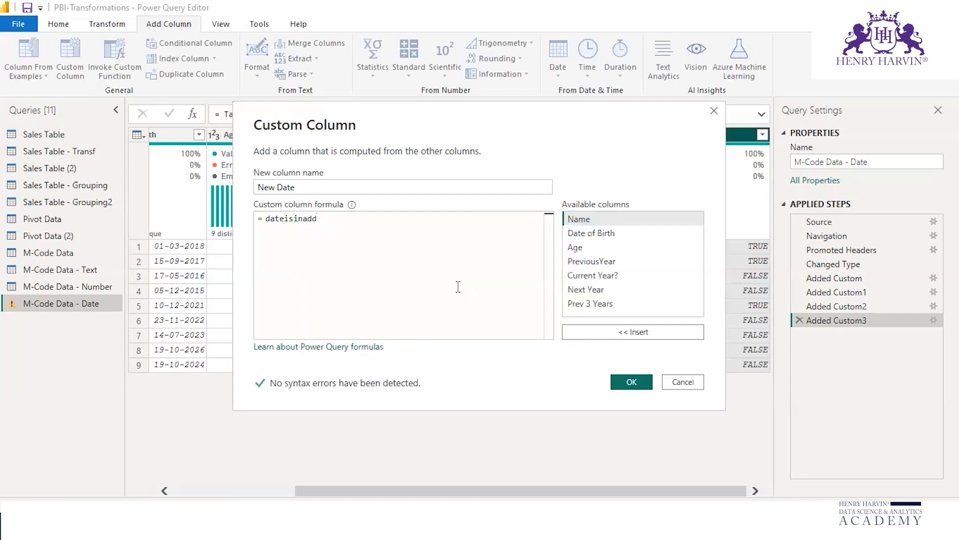
pyautogui.write('.add')
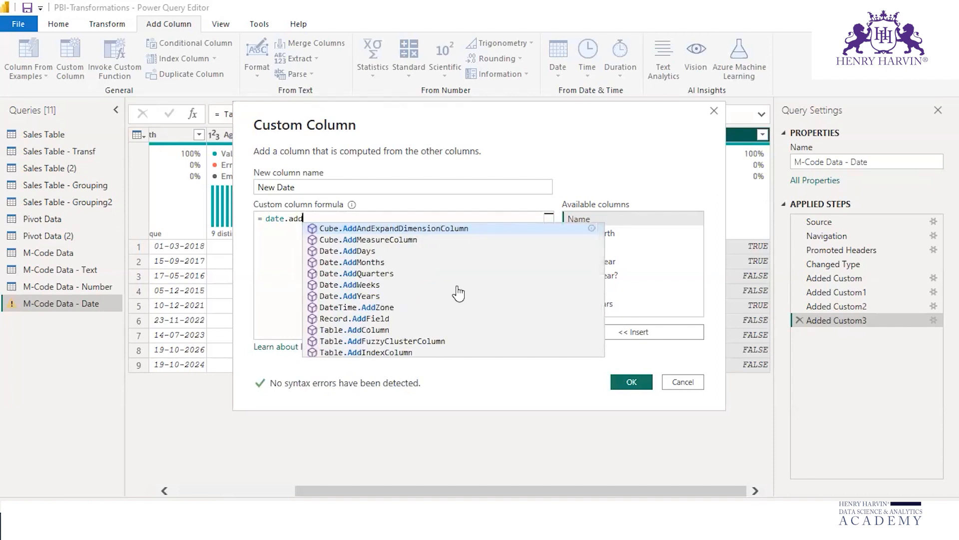
pyautogui.write('m')
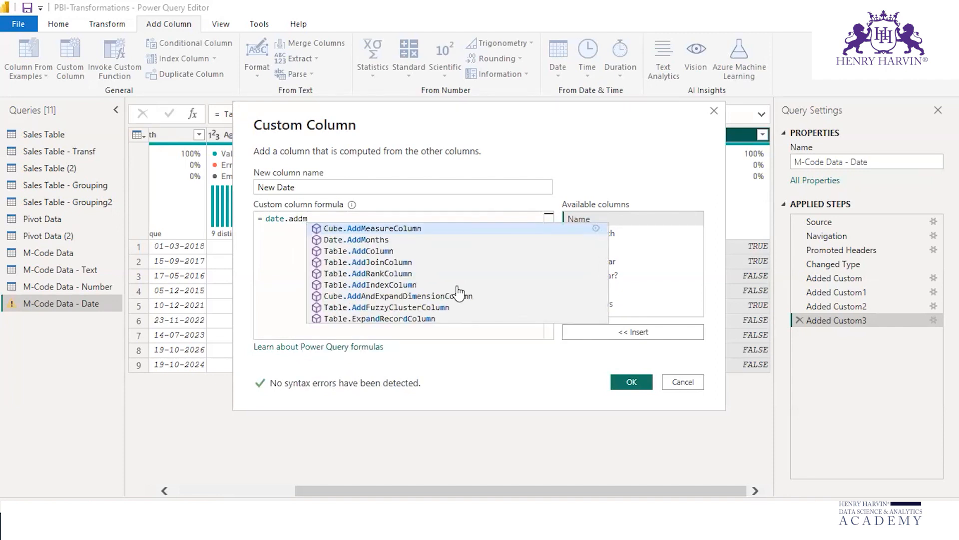
pyautogui.click(374, 240)
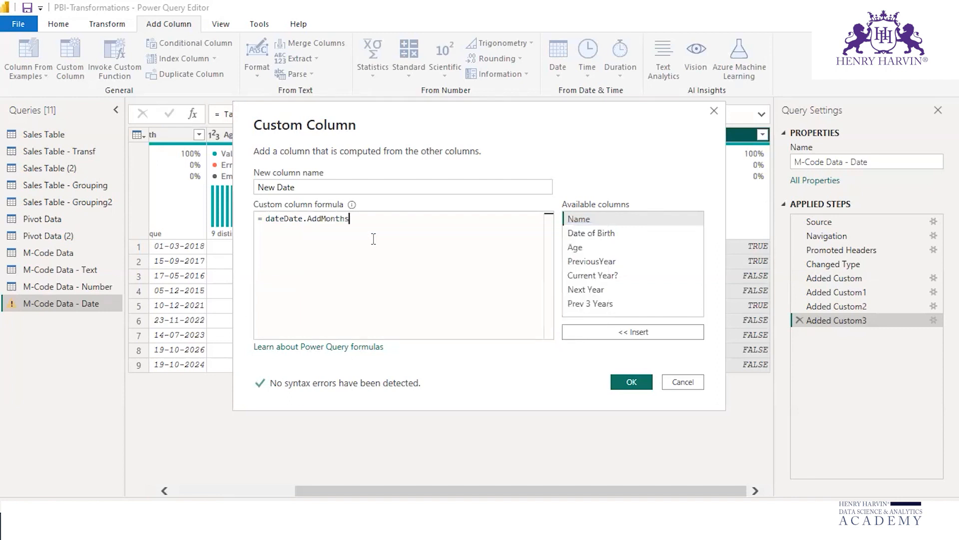
# Step: Complete the AddMonths arguments with the Date of Birth column and 2 months, and create the column
pyautogui.write('(')
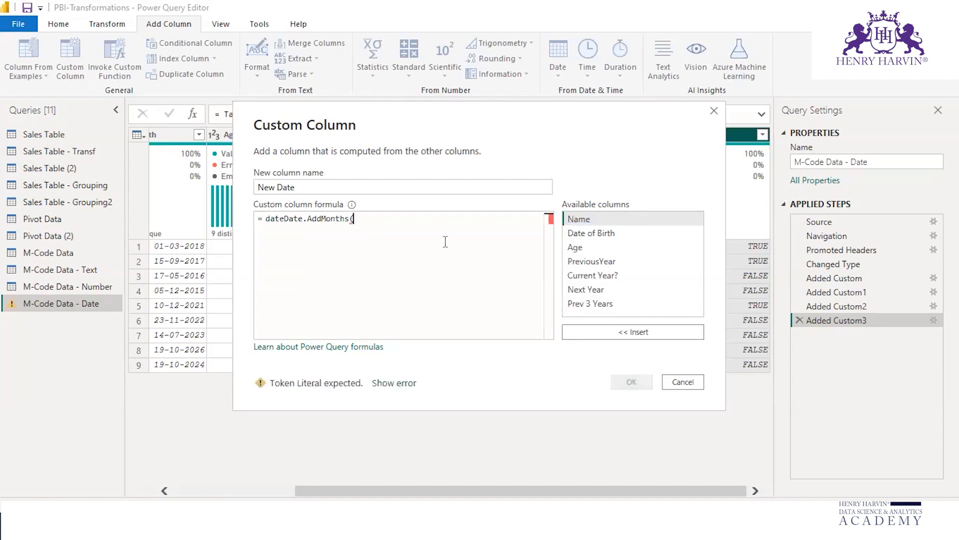
pyautogui.click(620, 232)
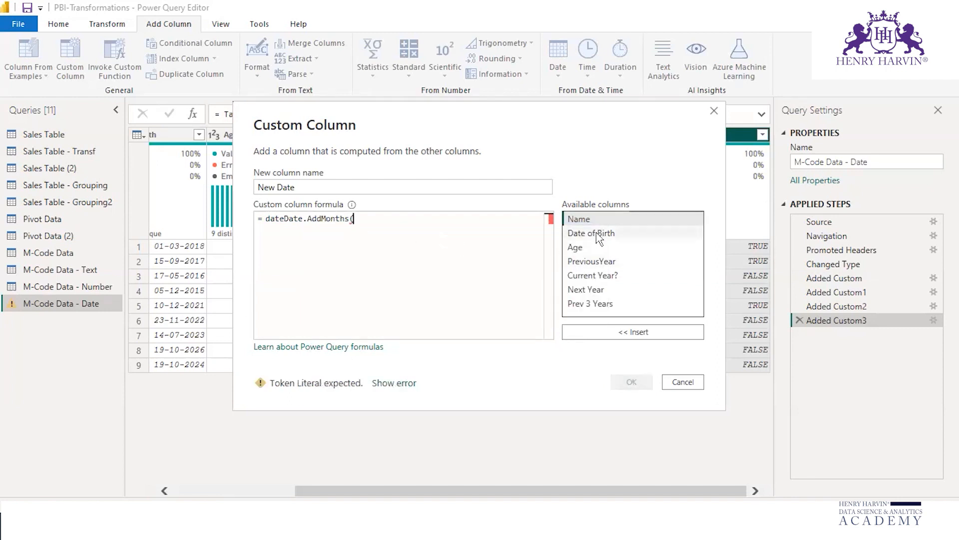
pyautogui.click(621, 332)
pyautogui.write(',')
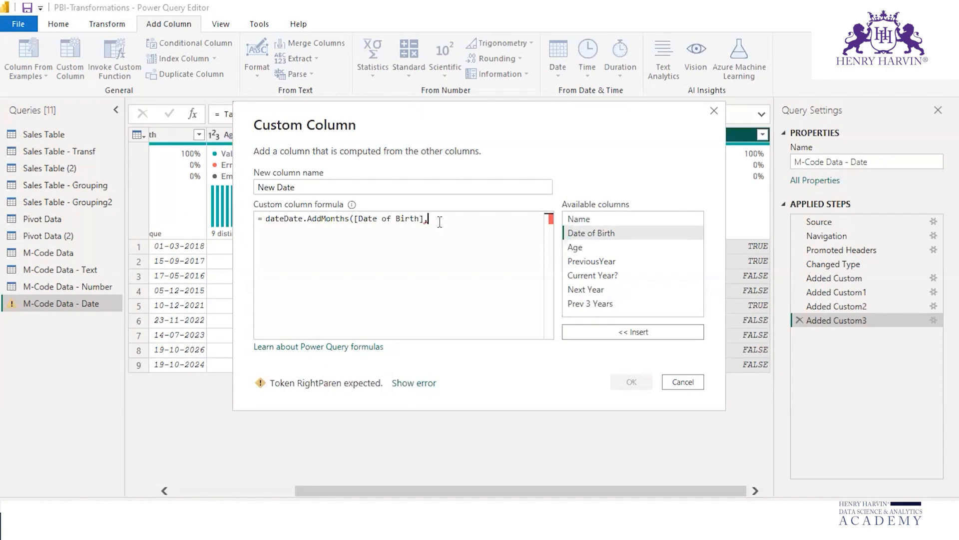
pyautogui.write('2)')
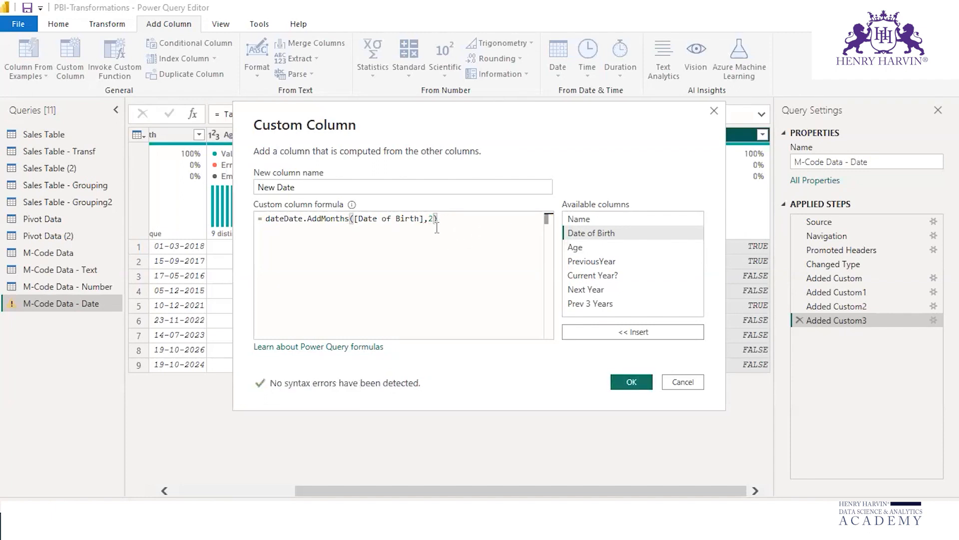
pyautogui.click(630, 381)
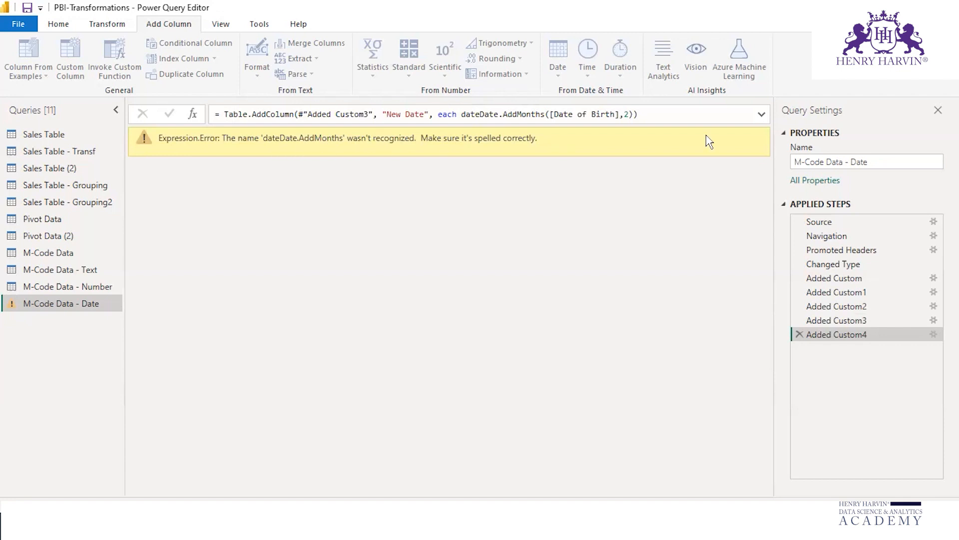
# Step: Reopen the New Date column's formula and remove the duplicate "date" prefix so it reads Date.AddMonths([Date of Birth],2)
pyautogui.click(763, 116)
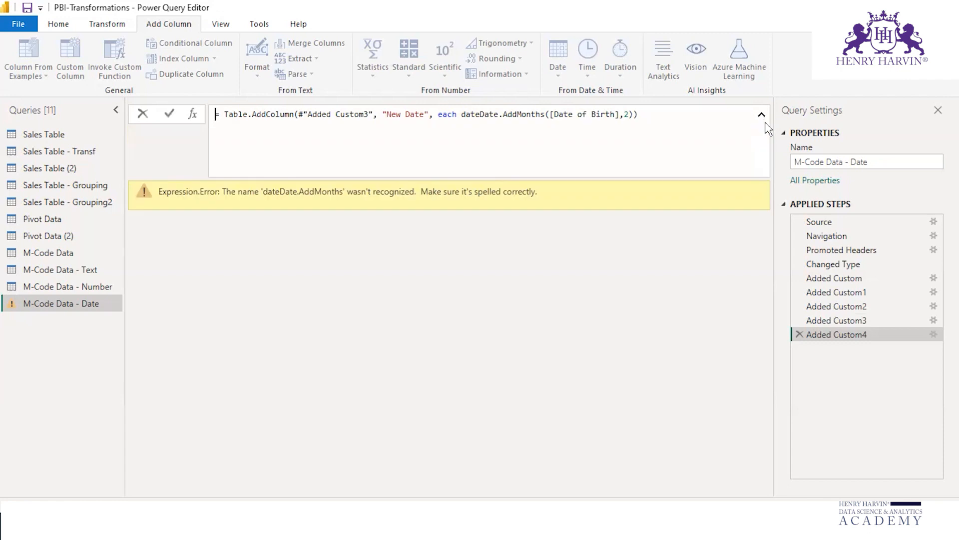
pyautogui.click(934, 335)
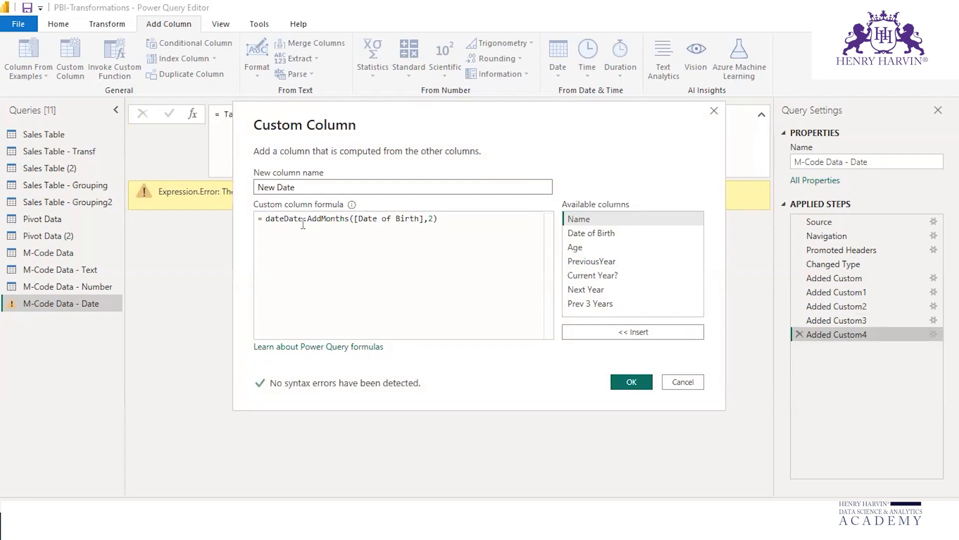
pyautogui.click(284, 219)
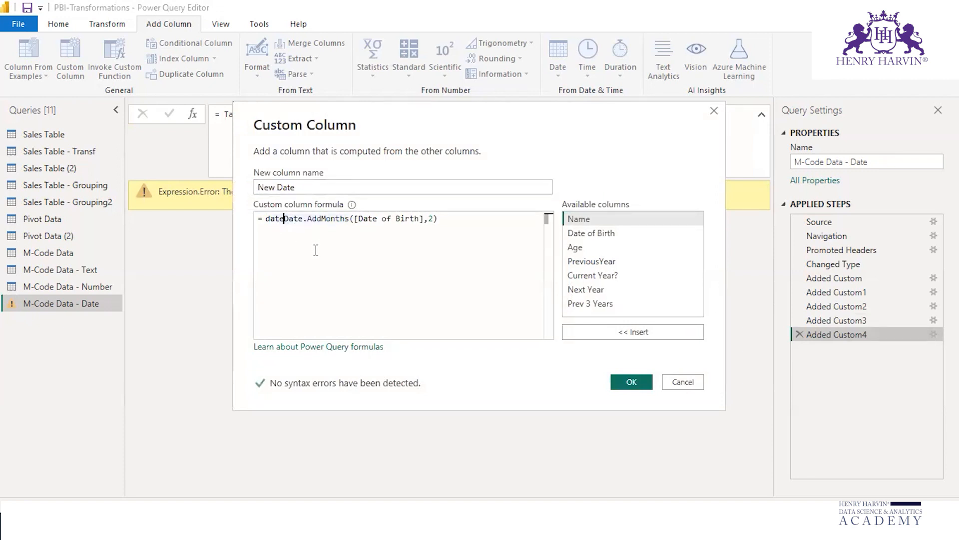
pyautogui.press('BackSpace')
pyautogui.press('BackSpace')
pyautogui.press('BackSpace')
pyautogui.press('BackSpace')
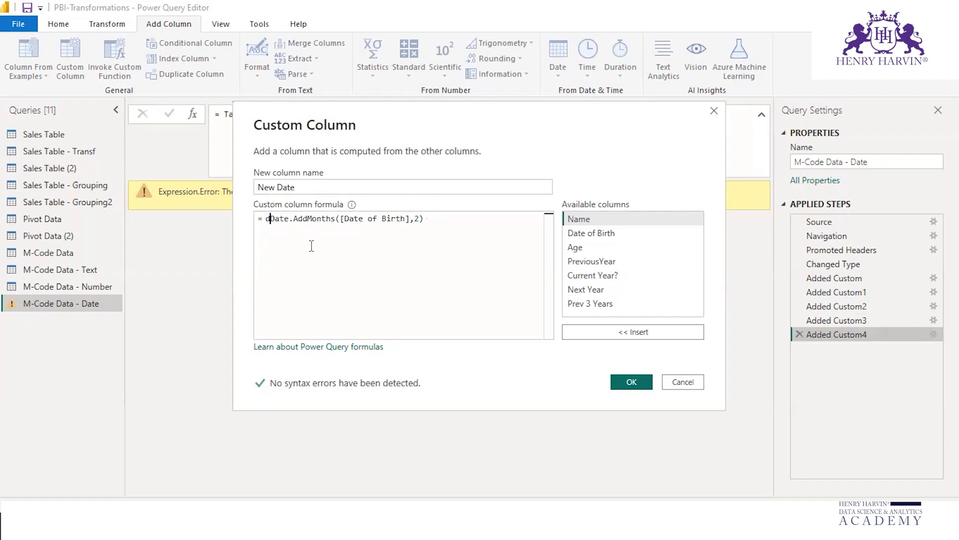
pyautogui.click(632, 382)
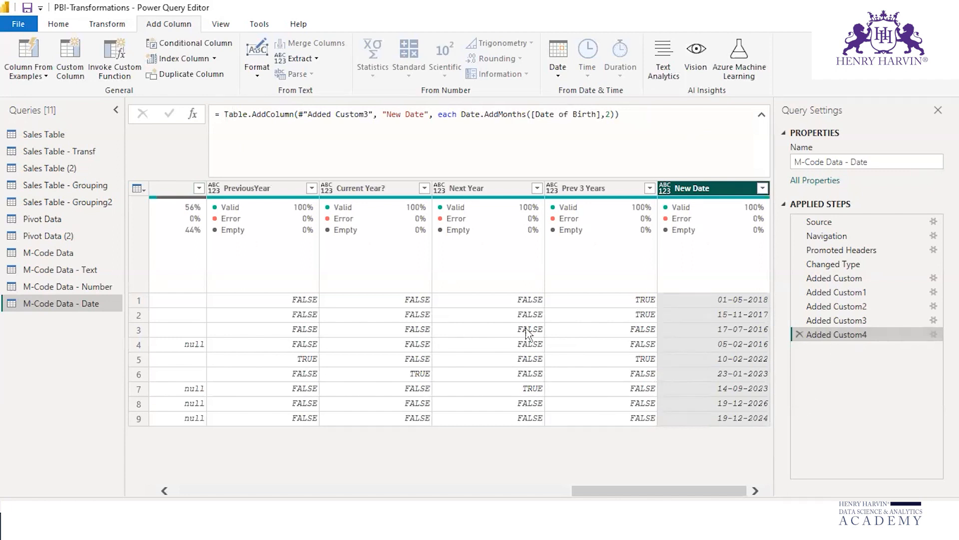
# Step: Move the New Date column directly before the PreviousYear column
pyautogui.moveTo(640, 494); pyautogui.dragTo(641, 494)
pyautogui.moveTo(710, 188); pyautogui.dragTo(261, 185)
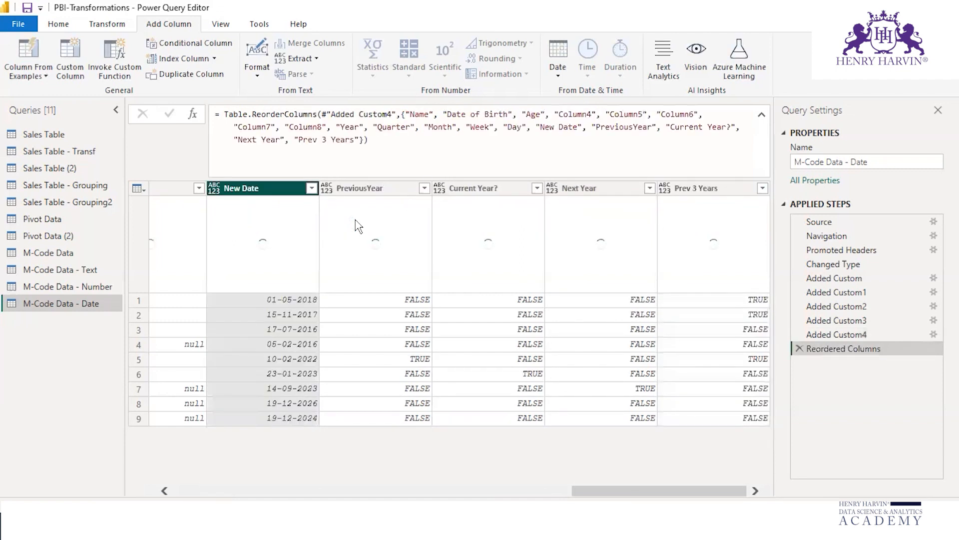
# Step: Compare the Date of Birth values with the corresponding New Date values row by row
pyautogui.moveTo(637, 496); pyautogui.dragTo(414, 495)
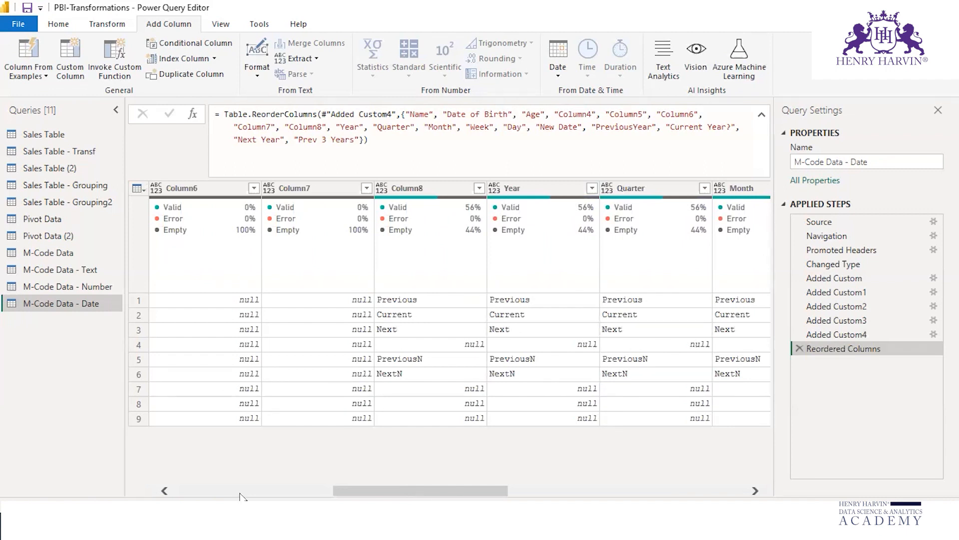
pyautogui.moveTo(430, 494); pyautogui.dragTo(664, 498)
pyautogui.moveTo(606, 495); pyautogui.dragTo(127, 460)
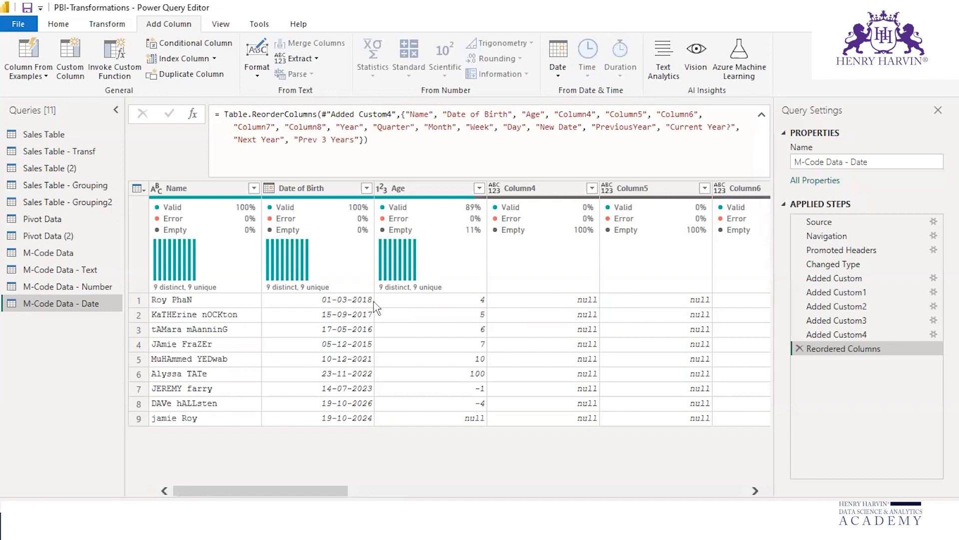
pyautogui.moveTo(336, 495); pyautogui.dragTo(644, 499)
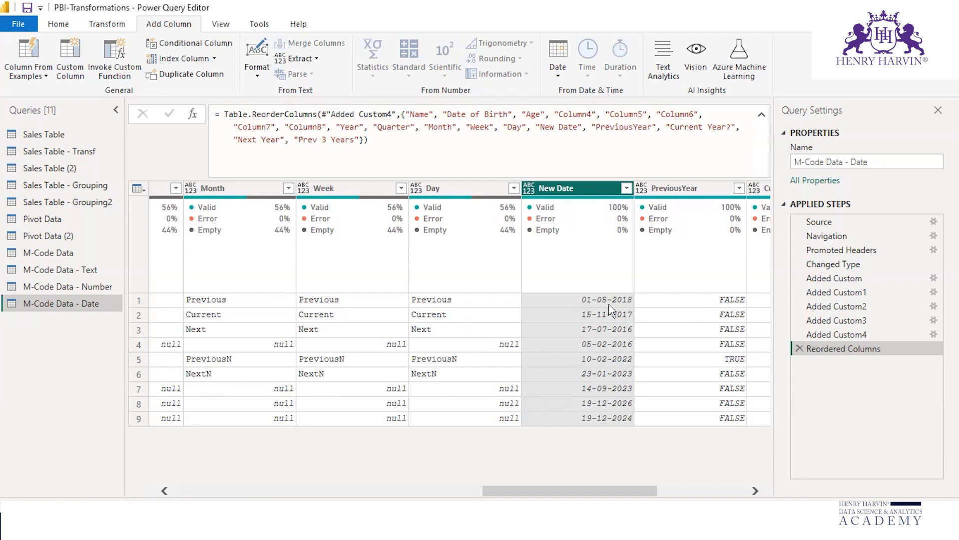
pyautogui.moveTo(621, 493); pyautogui.dragTo(607, 496)
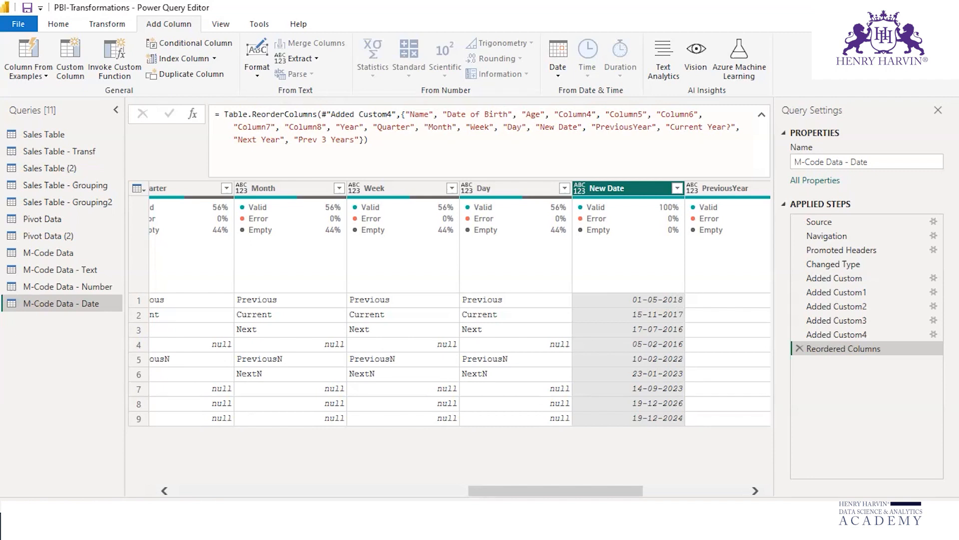
pyautogui.moveTo(540, 489); pyautogui.dragTo(148, 467)
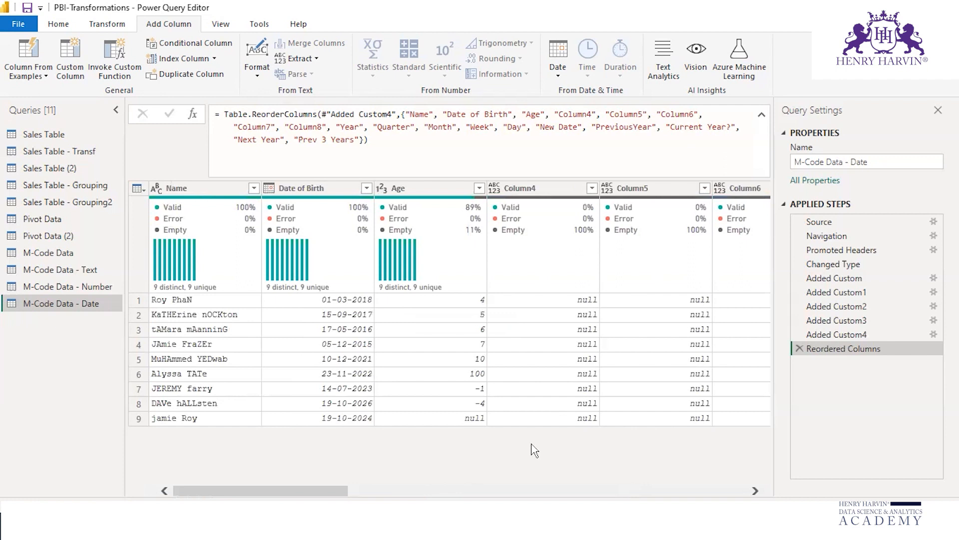